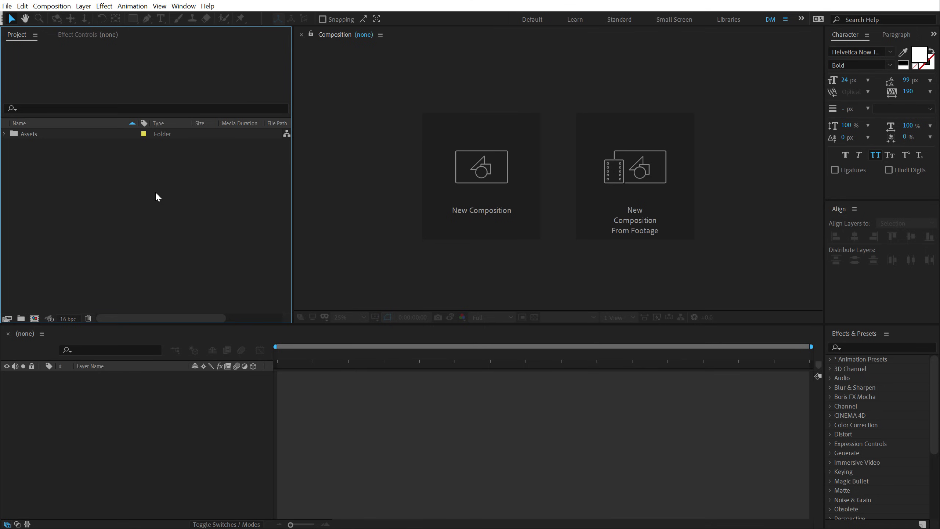
# - Switch to the Shapefest website in the browser and examine the shapes offered in the Plastic Shapes pack
pyautogui.hotkey('alt', 'Tab')
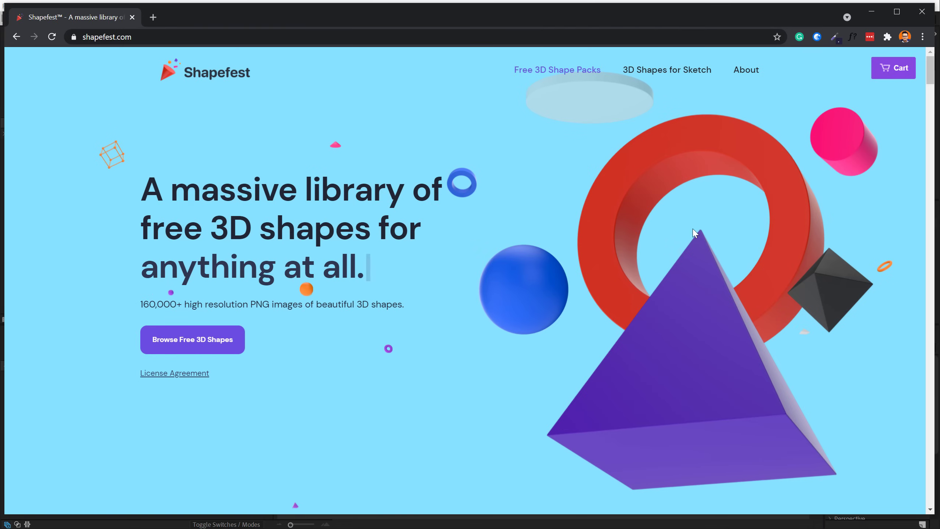
pyautogui.scroll(-6, 589, 196)
pyautogui.scroll(-8, 587, 195)
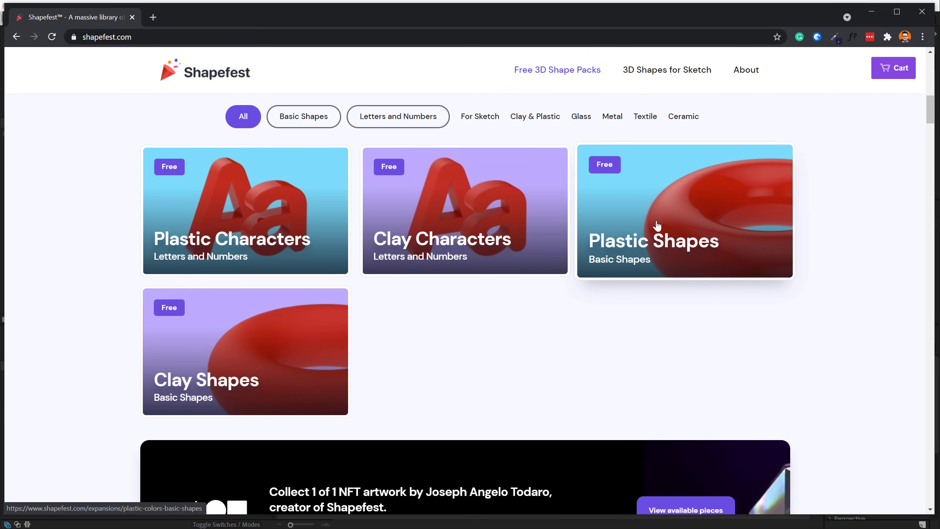
pyautogui.click(654, 243)
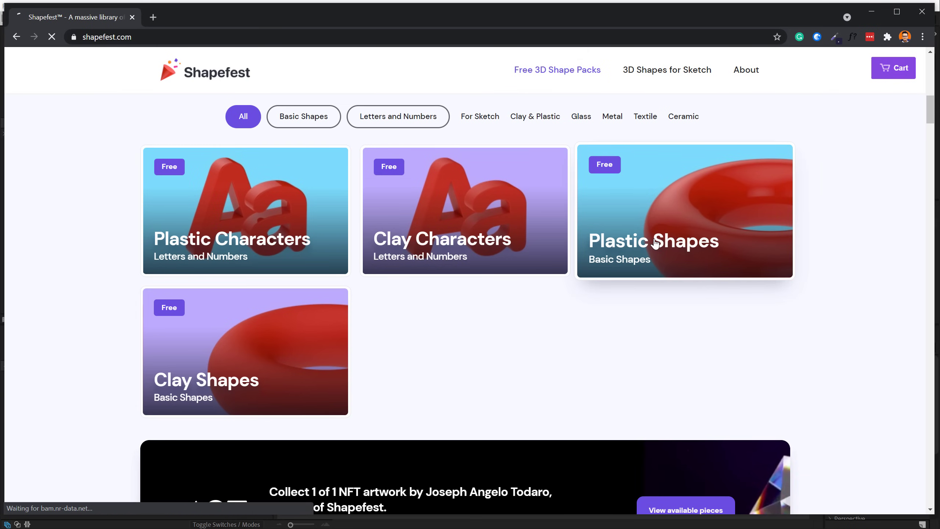
pyautogui.scroll(-4, 592, 214)
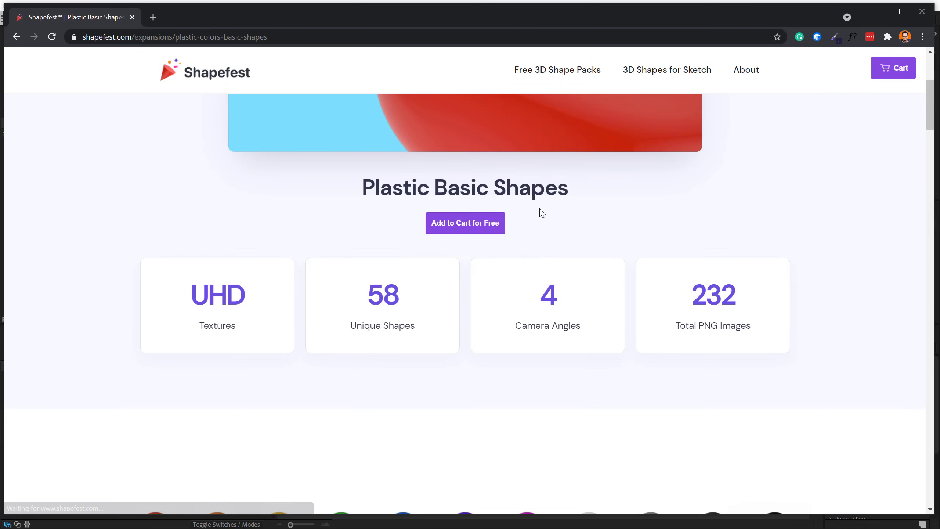
pyautogui.scroll(-12, 439, 207)
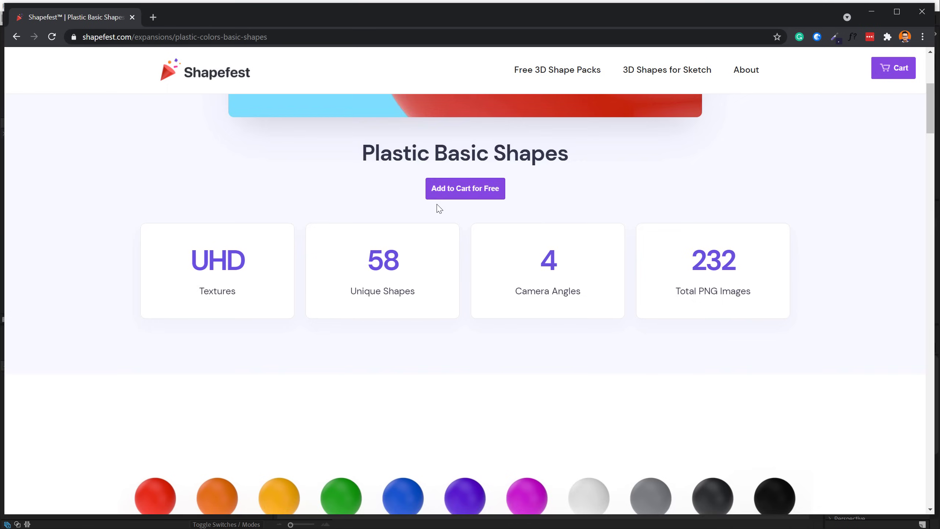
pyautogui.scroll(-10, 439, 206)
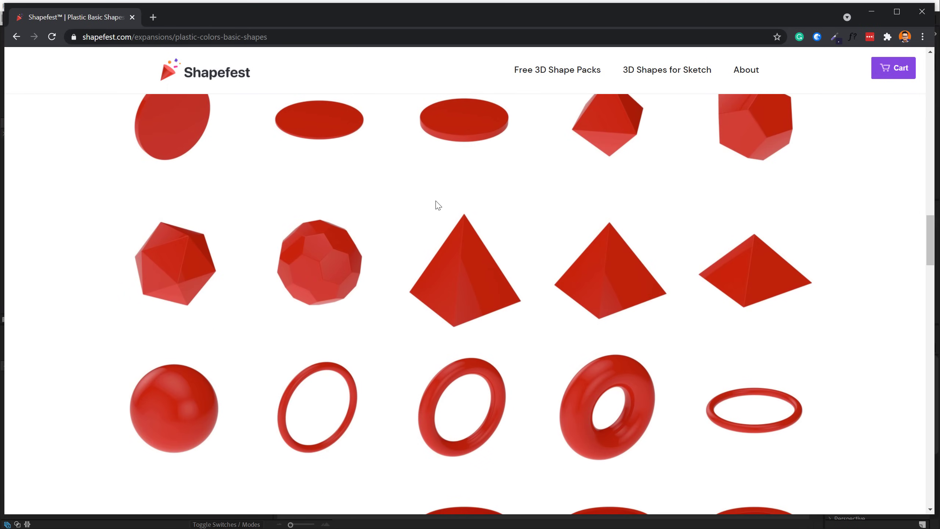
pyautogui.scroll(-4, 437, 204)
pyautogui.scroll(-6, 436, 204)
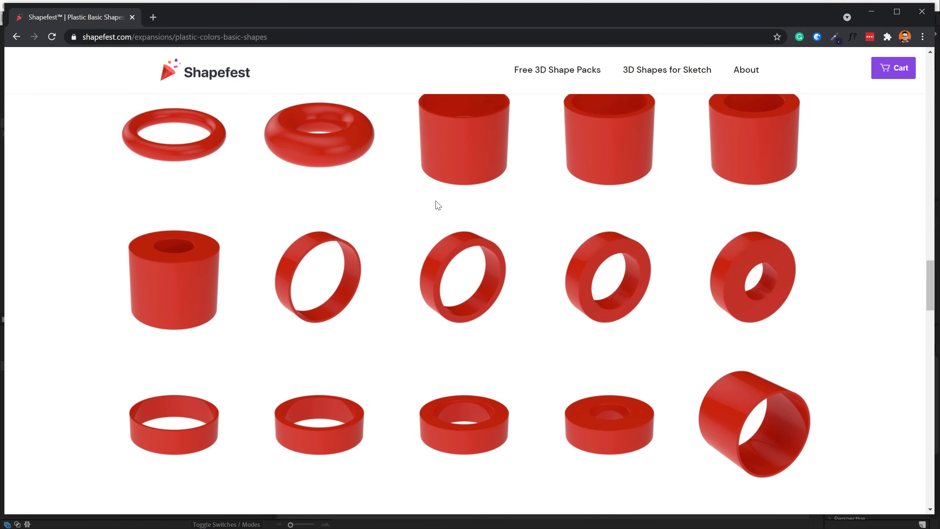
pyautogui.scroll(3, 389, 159)
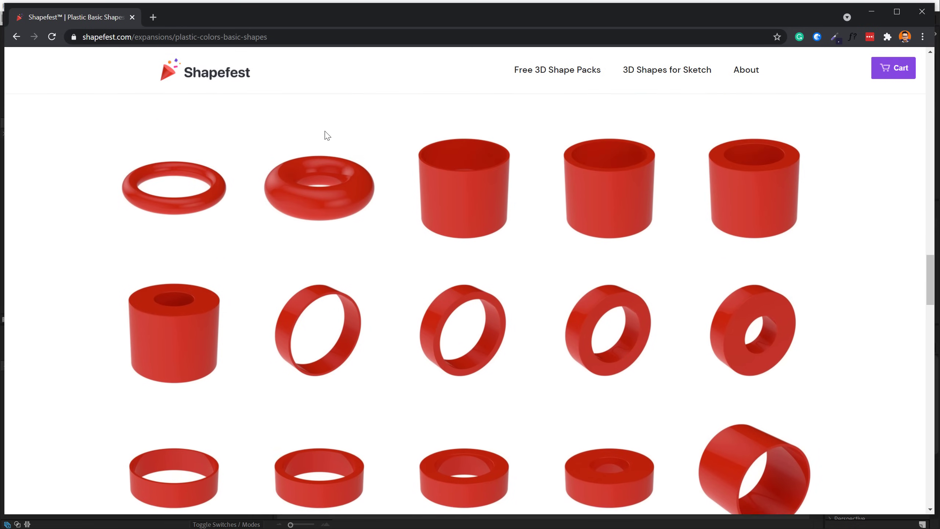
# - Return to the Shapefest pack list and look through the glass, textile and ceramic sections
pyautogui.click(15, 37)
pyautogui.scroll(-10, 373, 234)
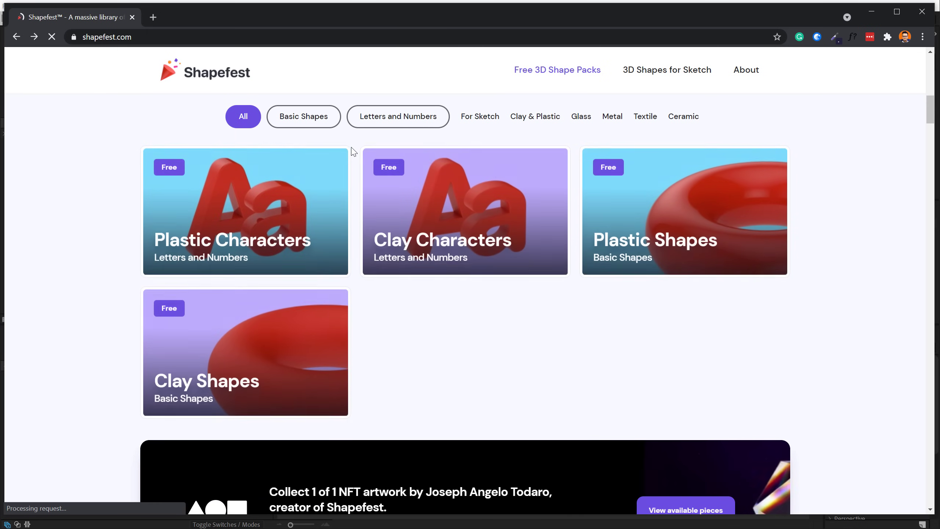
pyautogui.scroll(-3, 373, 234)
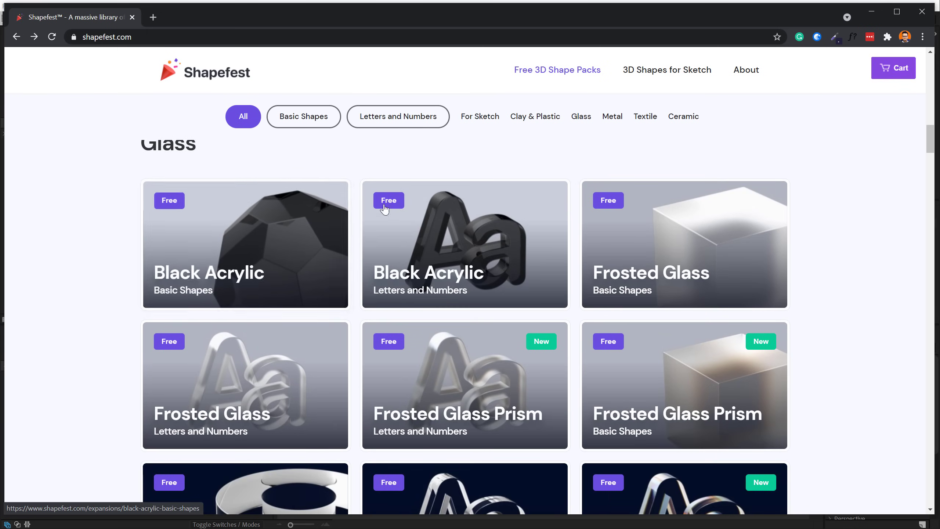
pyautogui.scroll(-3, 468, 310)
pyautogui.scroll(-4, 551, 244)
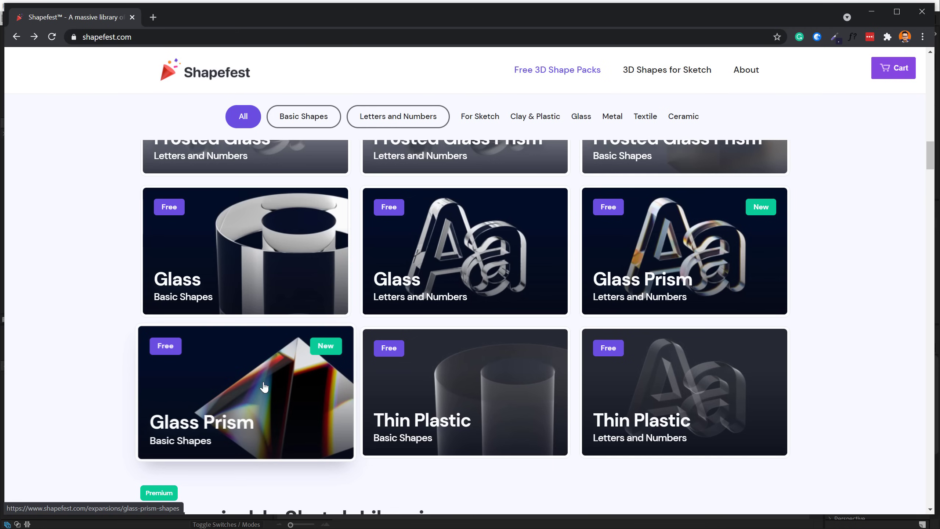
pyautogui.click(644, 119)
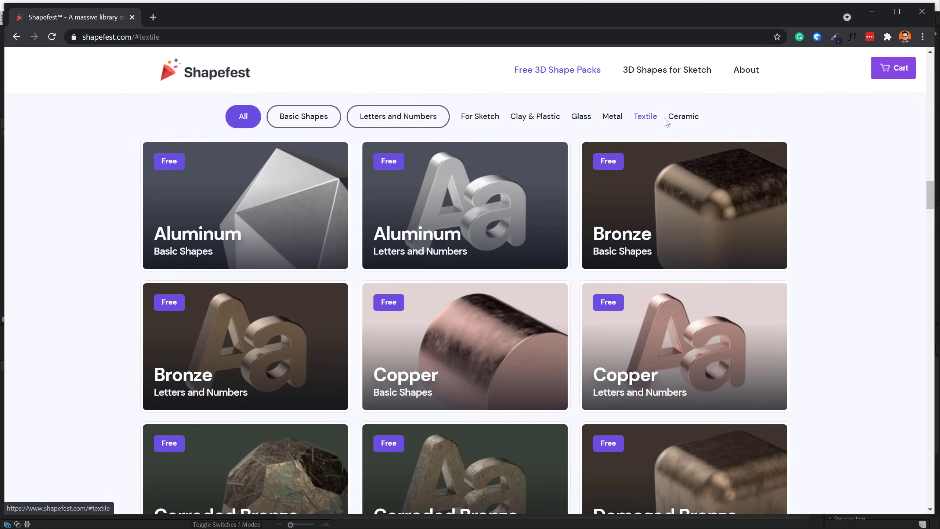
pyautogui.click(683, 118)
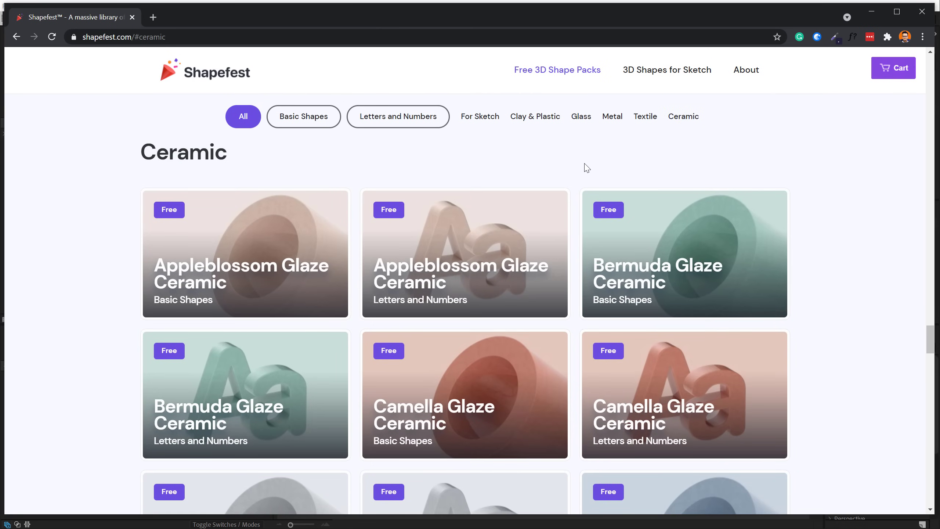
# - Return to After Effects and list the files inside the Assets folder
pyautogui.click(871, 17)
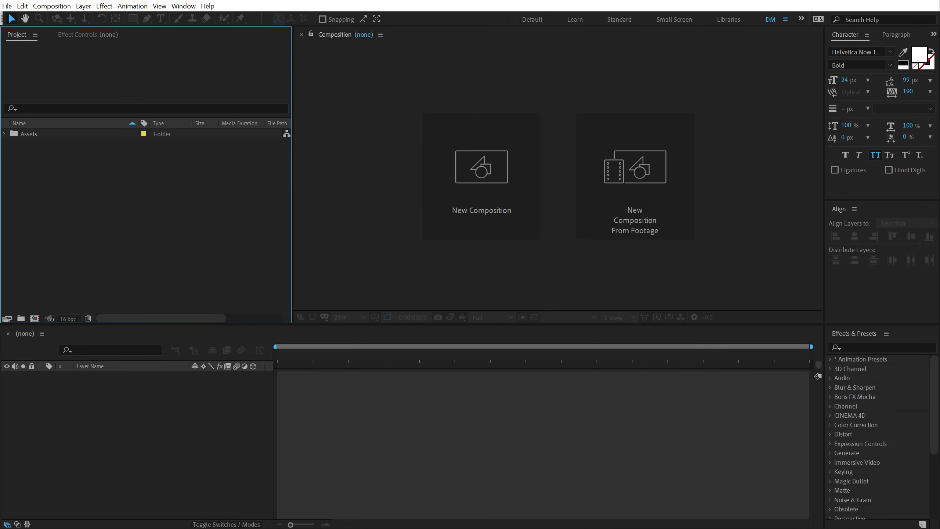
pyautogui.click(4, 134)
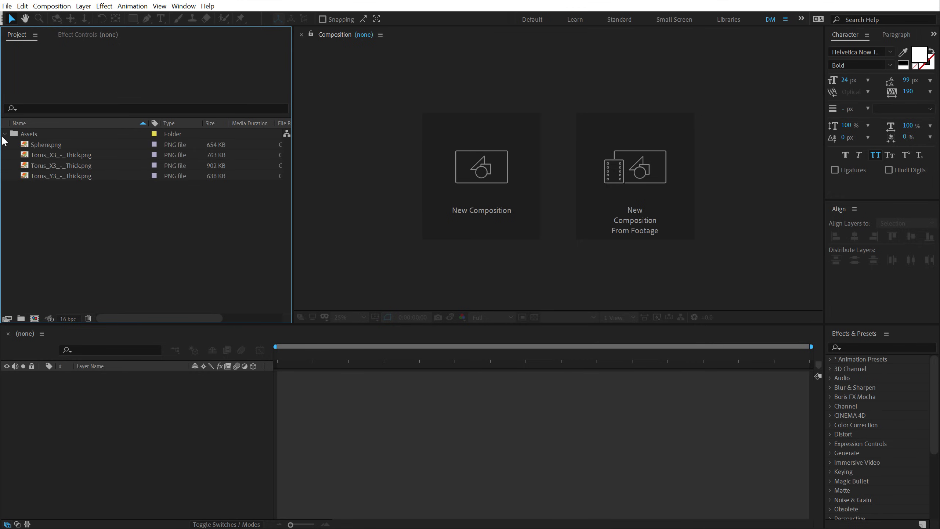
# - In the browser, add Shapefest's Plastic Basic Shapes pack to the cart for free and view its checkout form
pyautogui.moveTo(929, 316); pyautogui.dragTo(927, 103)
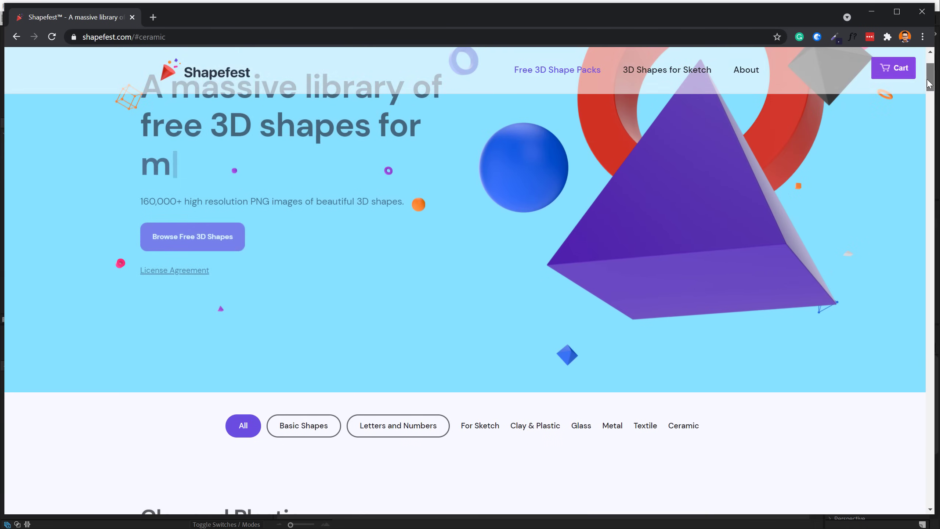
pyautogui.click(696, 361)
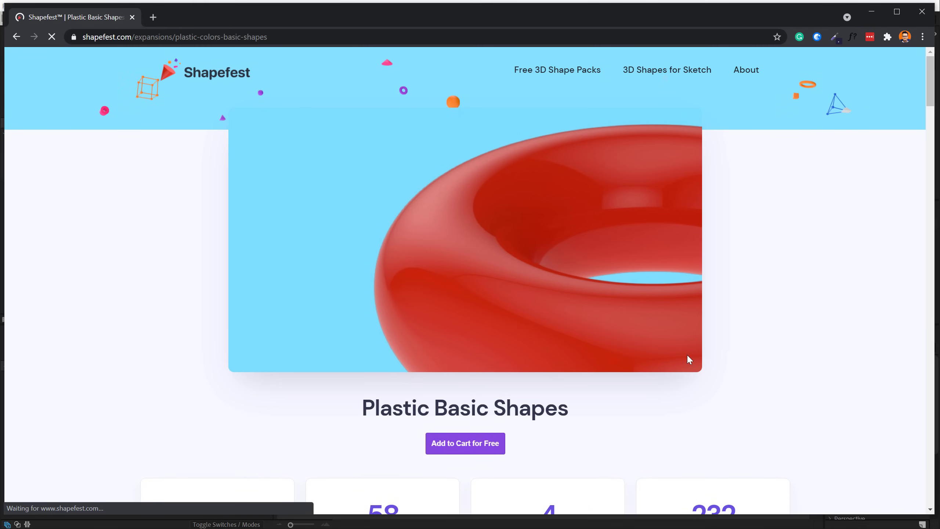
pyautogui.scroll(-5, 474, 242)
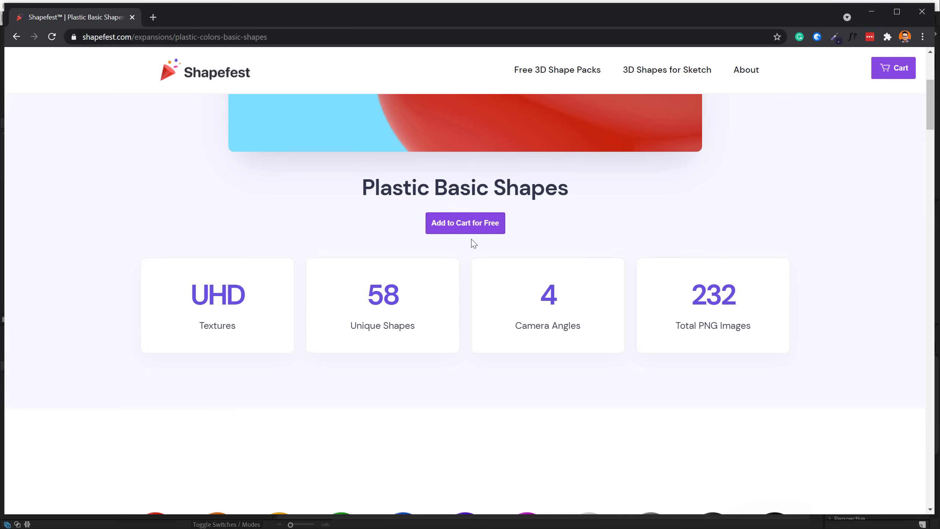
pyautogui.click(449, 230)
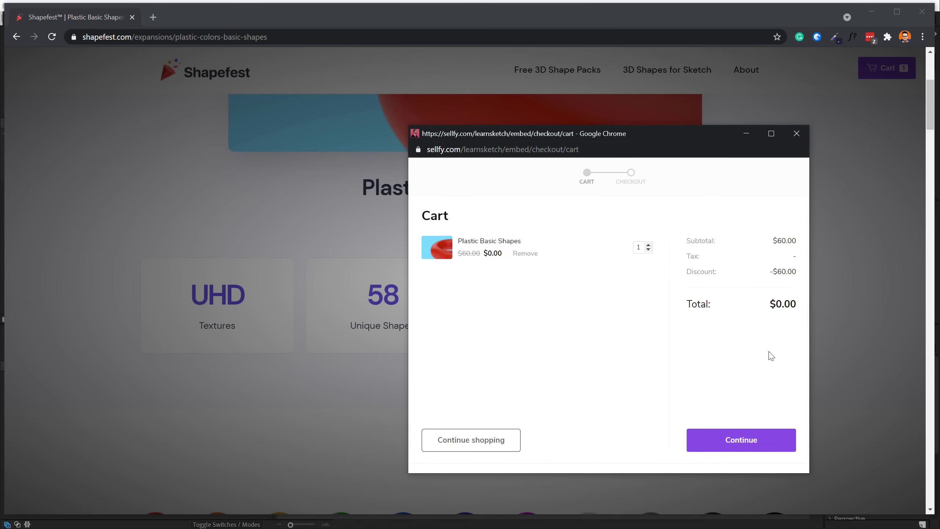
pyautogui.click(730, 442)
pyautogui.click(528, 258)
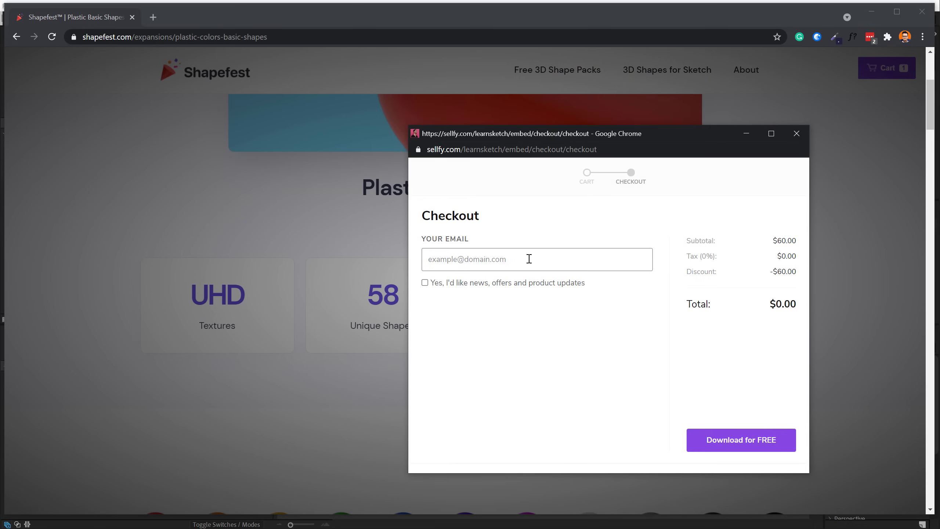
pyautogui.click(796, 133)
# - Return to After Effects and preview Sphere.png and the three torus PNG images from the Assets folder
pyautogui.click(862, 11)
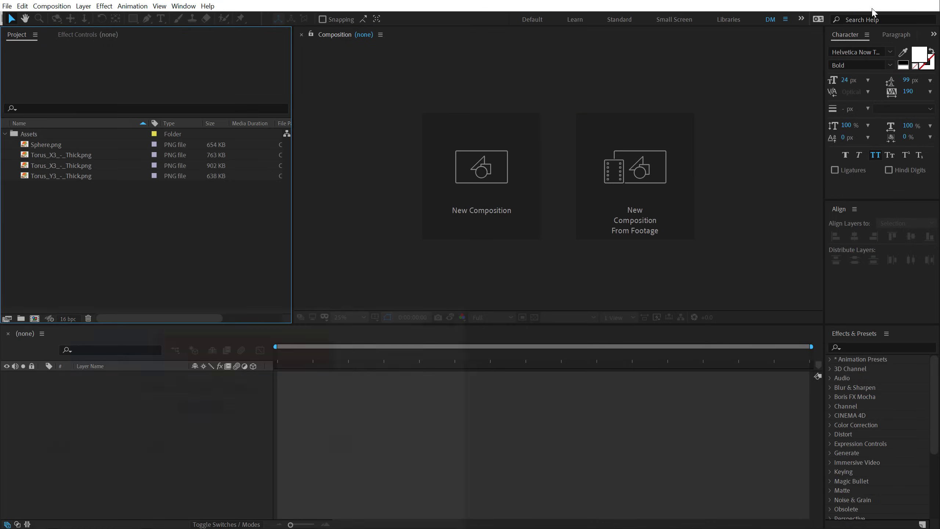
pyautogui.doubleClick(50, 145)
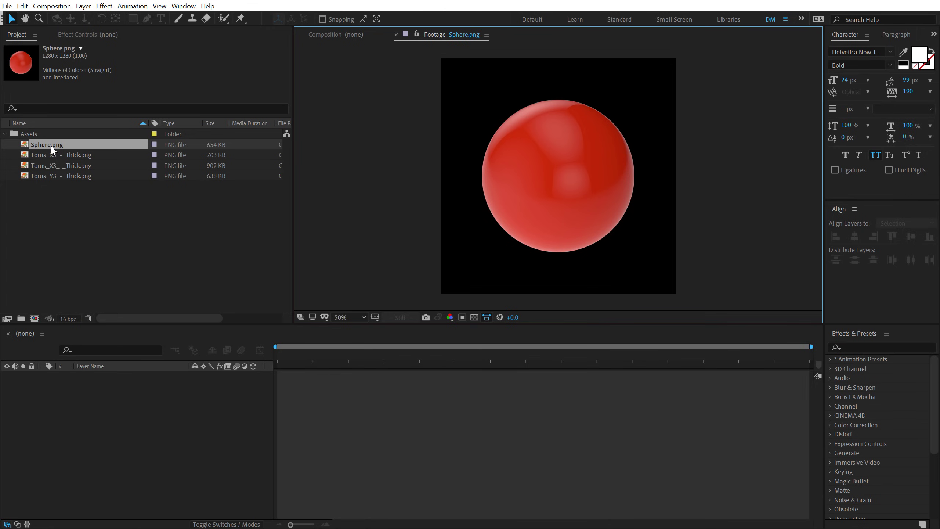
pyautogui.doubleClick(51, 152)
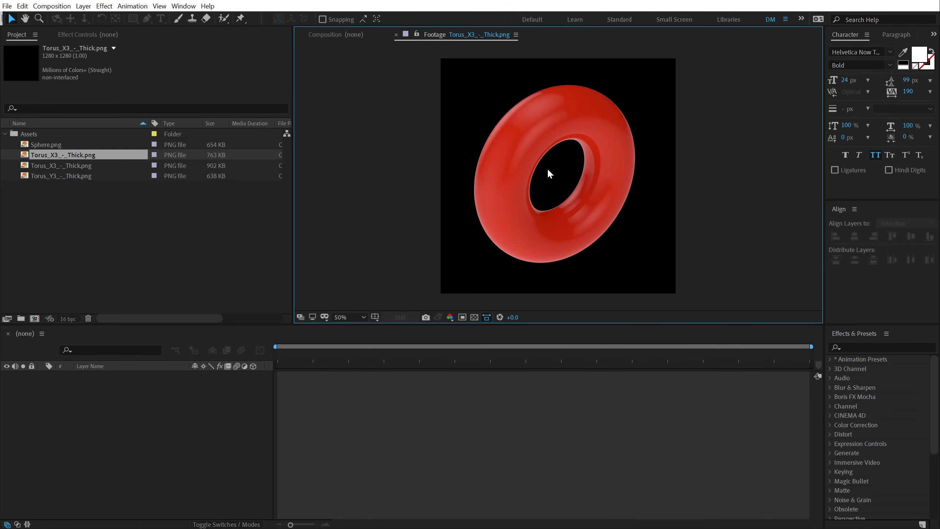
pyautogui.doubleClick(76, 165)
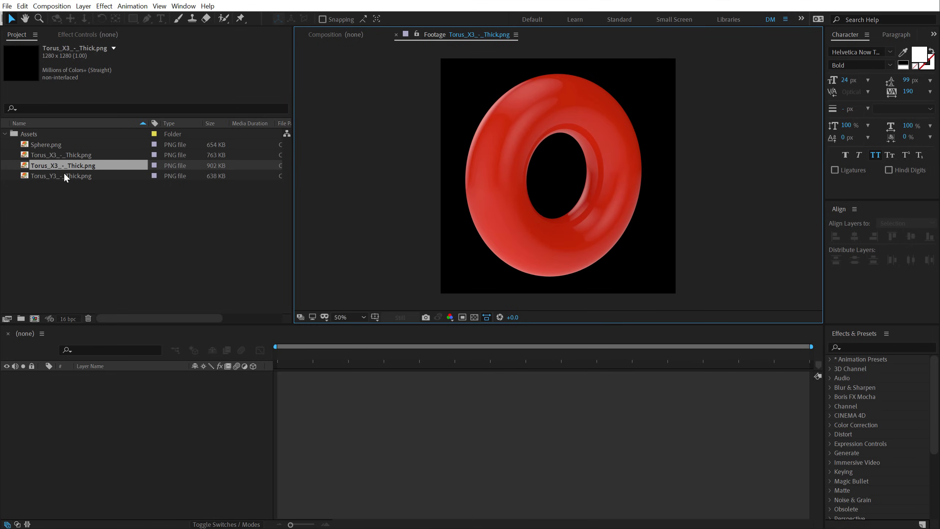
pyautogui.doubleClick(64, 175)
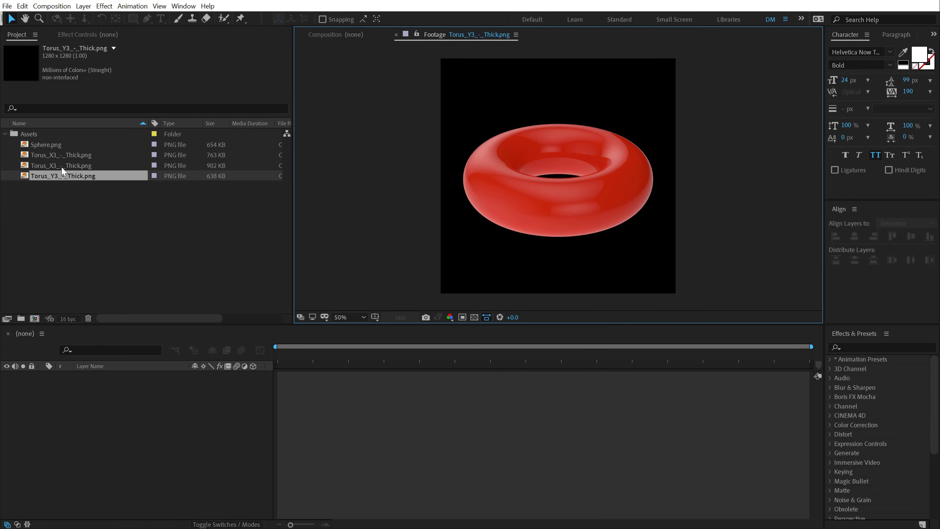
pyautogui.click(14, 158)
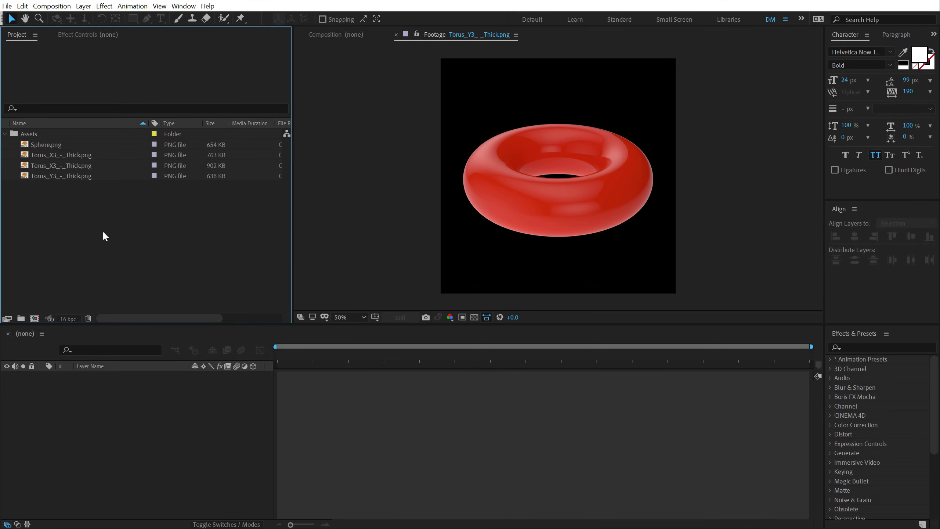
pyautogui.click(5, 134)
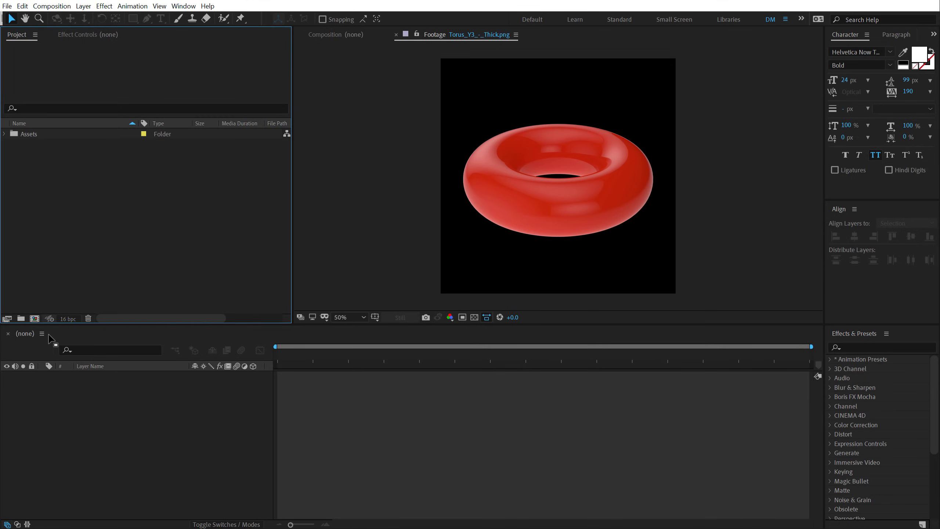
# - Create a composition named Render at 1920 x 1080 px, 30 frames per second and 10 seconds long
pyautogui.click(35, 318)
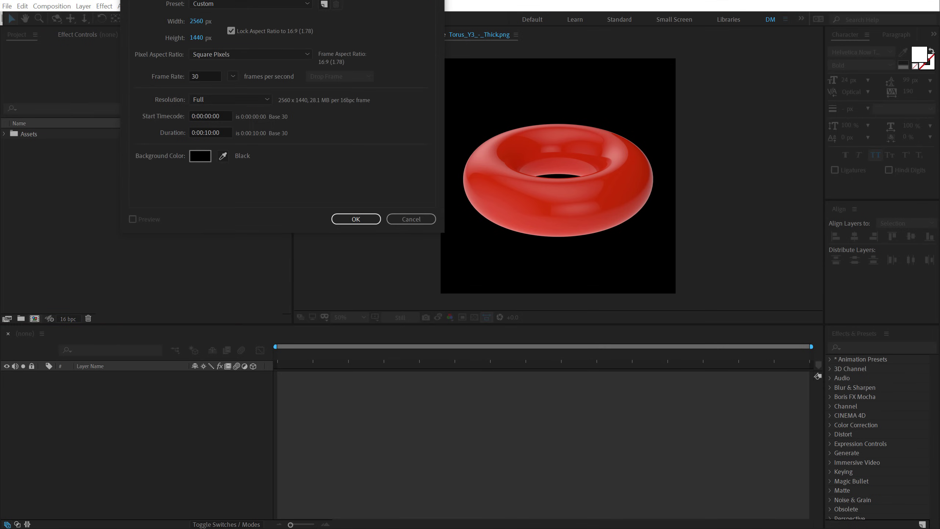
pyautogui.click(251, 233)
pyautogui.write('1920')
pyautogui.click(480, 241)
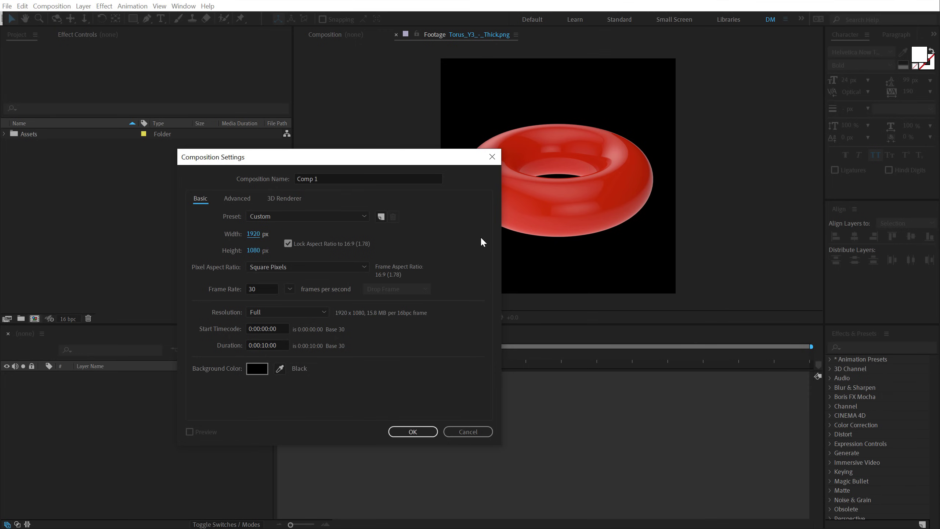
pyautogui.click(336, 180)
pyautogui.write('Render')
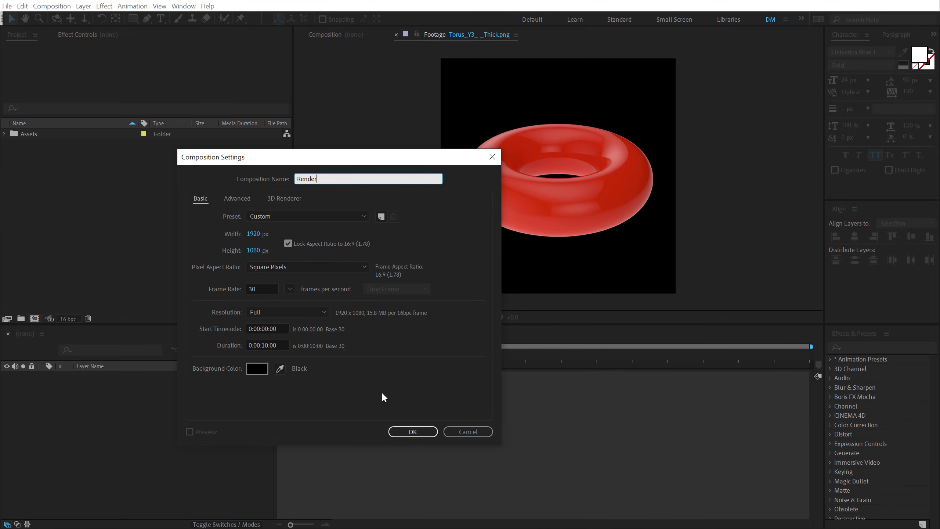
pyautogui.click(413, 432)
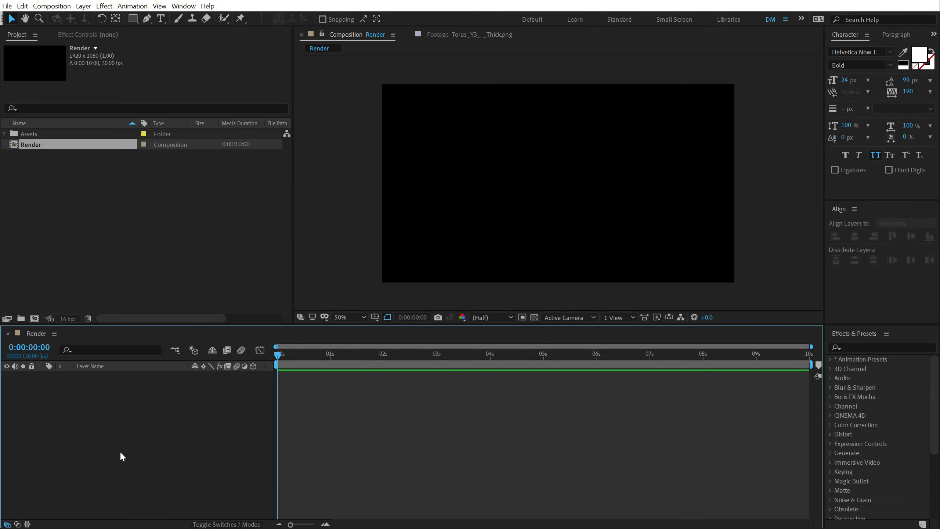
# - Add a black 1920 x 1080 px solid named BG to the Render composition
pyautogui.hotkey('ctrl', 'y')
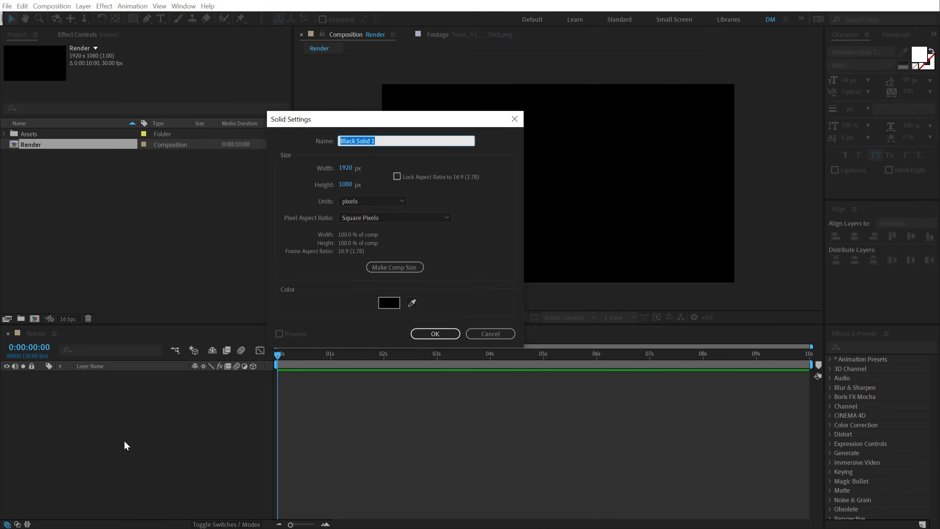
pyautogui.write('BG')
pyautogui.click(434, 335)
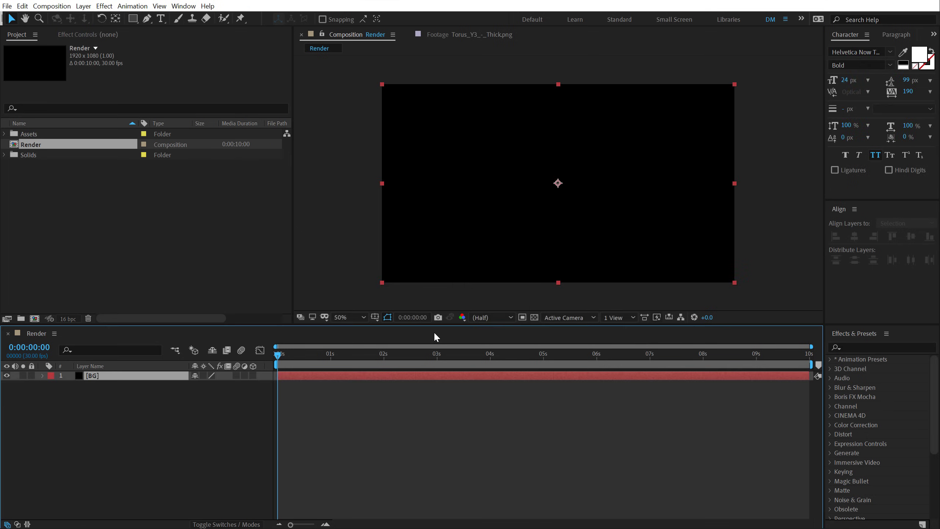
pyautogui.click(174, 431)
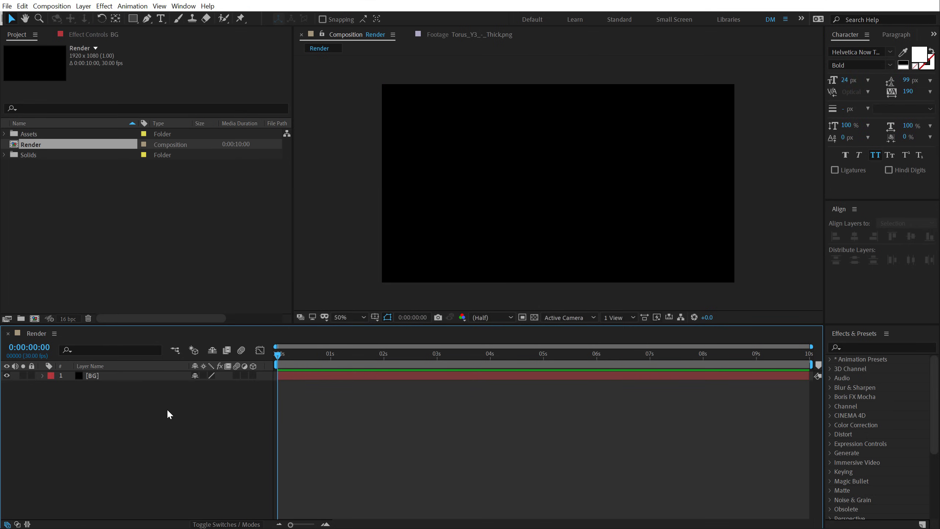
# - Add the 902 KB Torus_X3_-_Thick.png to the Render composition above BG and scale it down
pyautogui.click(5, 134)
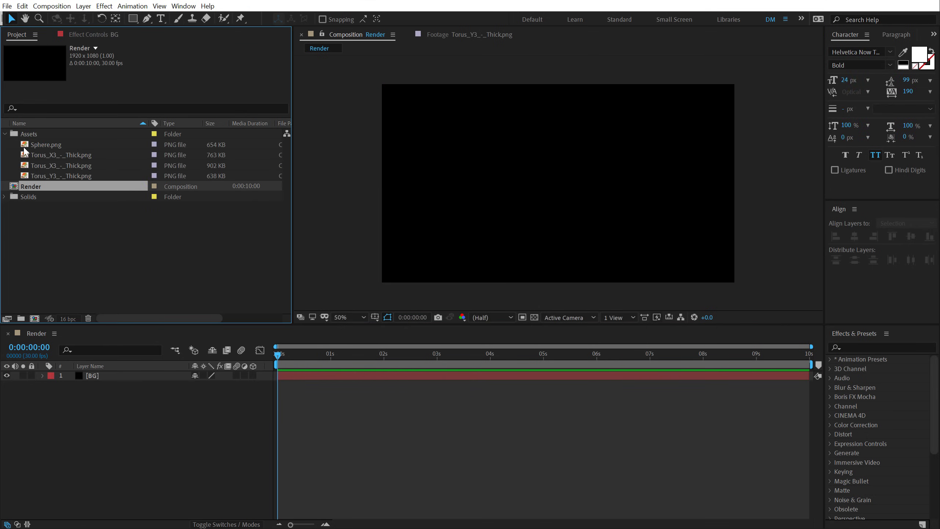
pyautogui.moveTo(60, 166); pyautogui.dragTo(100, 372)
pyautogui.moveTo(675, 183); pyautogui.dragTo(626, 184)
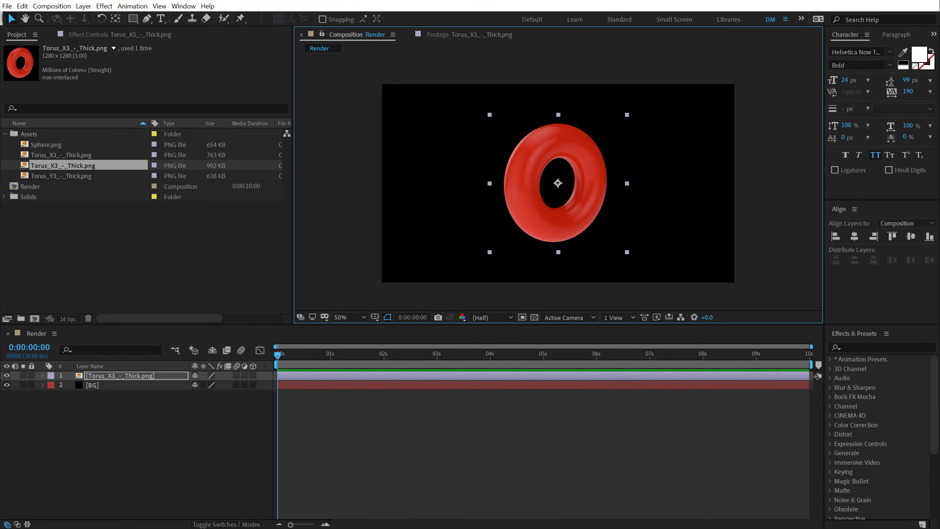
# - Rotate the torus to 43° and place it in the left part of the frame at a slightly smaller size
pyautogui.press('r')
pyautogui.moveTo(207, 385); pyautogui.dragTo(232, 384)
pyautogui.click(591, 210)
pyautogui.moveTo(591, 210); pyautogui.dragTo(484, 200)
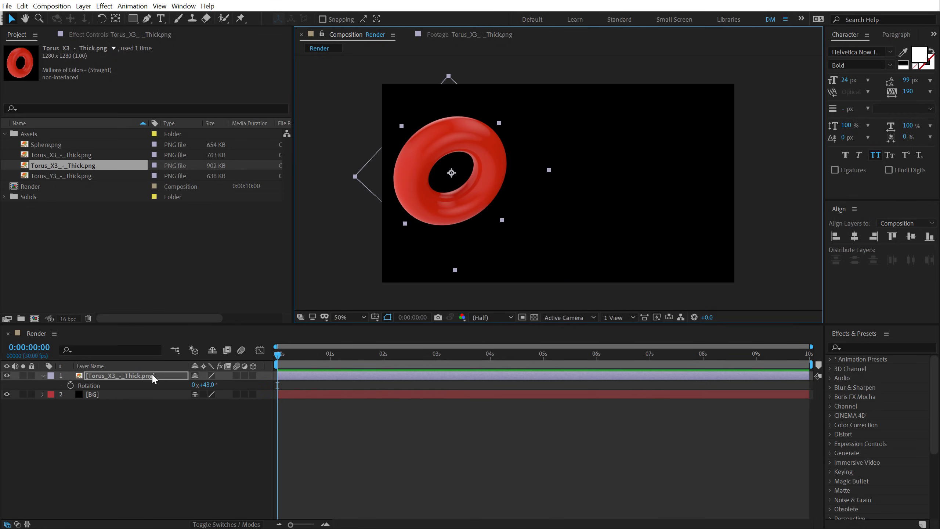
pyautogui.moveTo(217, 386); pyautogui.dragTo(215, 386)
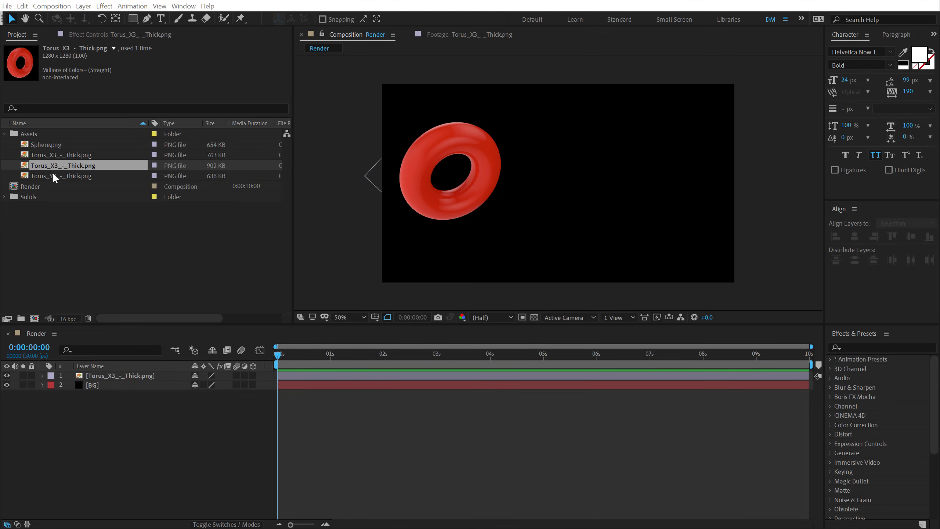
# - Add Torus_Y3_-_Thick.png as the top layer, shrink it, rotate it to -35° and place it near the frame's centre
pyautogui.moveTo(68, 174); pyautogui.dragTo(108, 373)
pyautogui.moveTo(581, 216); pyautogui.dragTo(596, 217)
pyautogui.press('s')
pyautogui.moveTo(218, 386); pyautogui.dragTo(190, 384)
pyautogui.press('r')
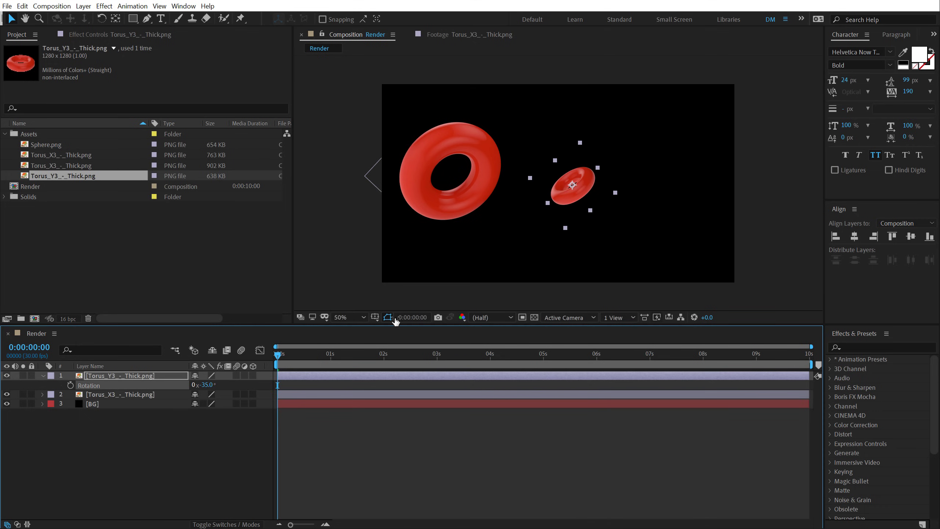
pyautogui.moveTo(593, 187); pyautogui.dragTo(562, 191)
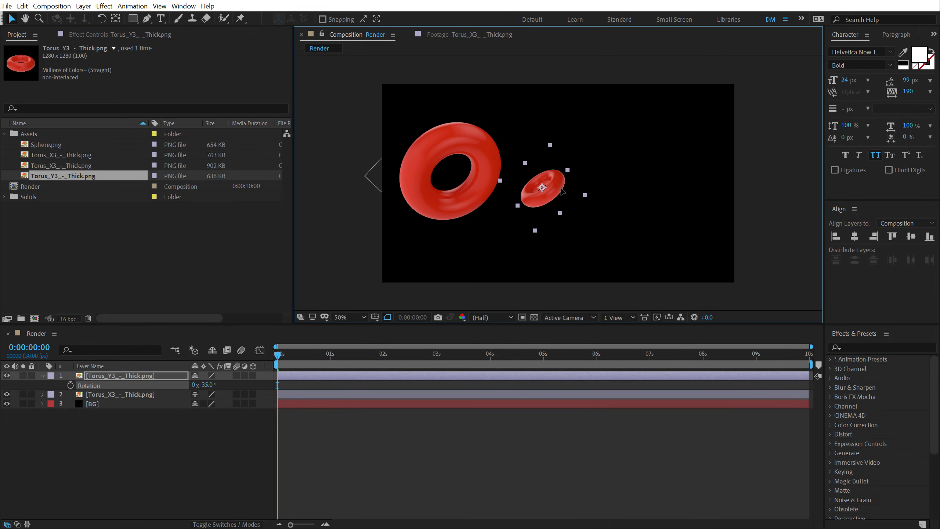
pyautogui.click(112, 419)
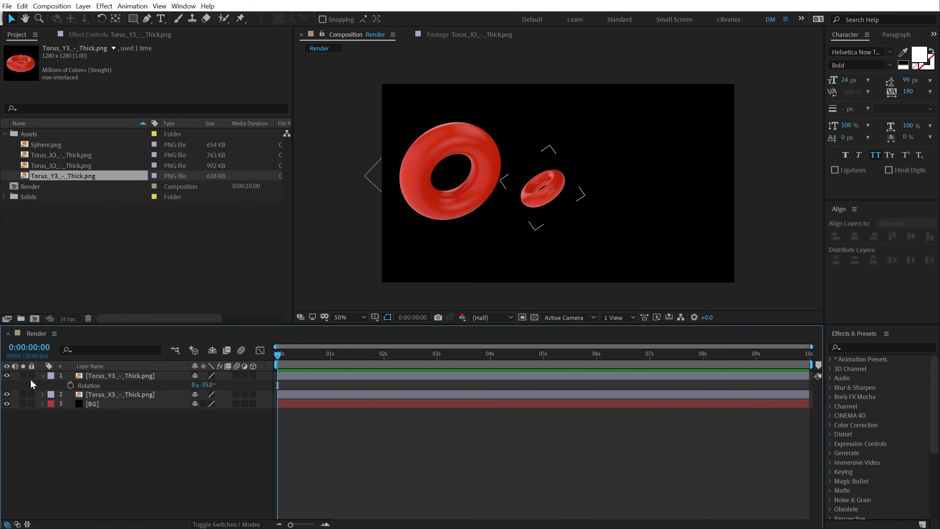
pyautogui.click(43, 376)
# - Apply the Fast Box Blur effect to the small Torus_Y3_-_Thick.png layer
pyautogui.click(94, 374)
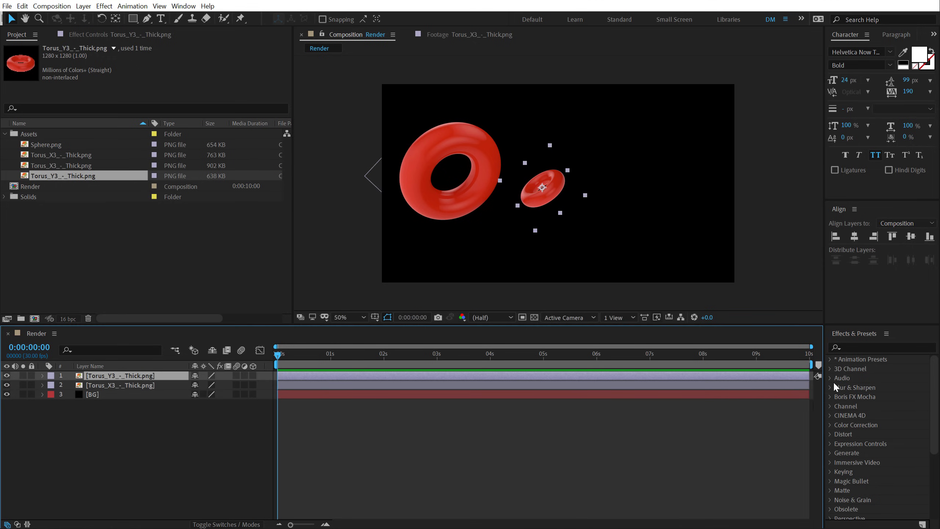
pyautogui.click(858, 348)
pyautogui.write('blur')
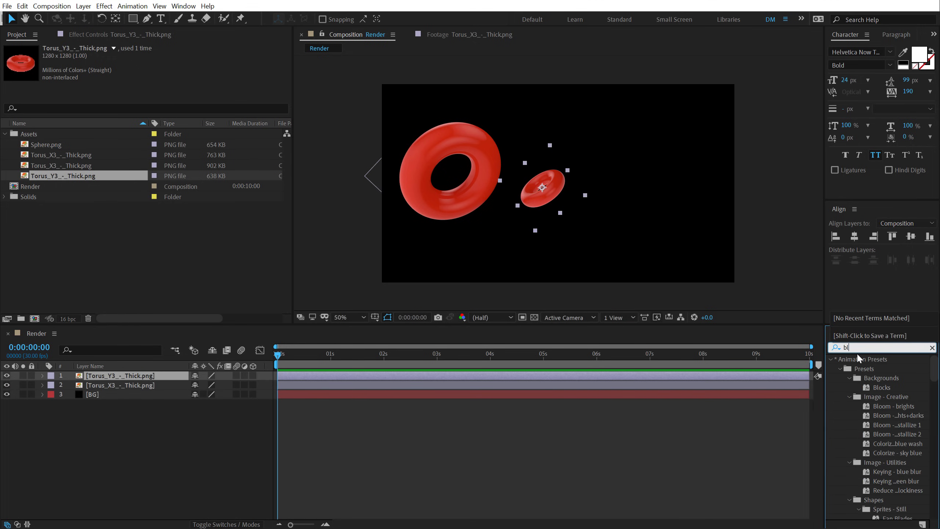
pyautogui.press('BackSpace')
pyautogui.press('BackSpace')
pyautogui.press('BackSpace')
pyautogui.press('BackSpace')
pyautogui.write('fast')
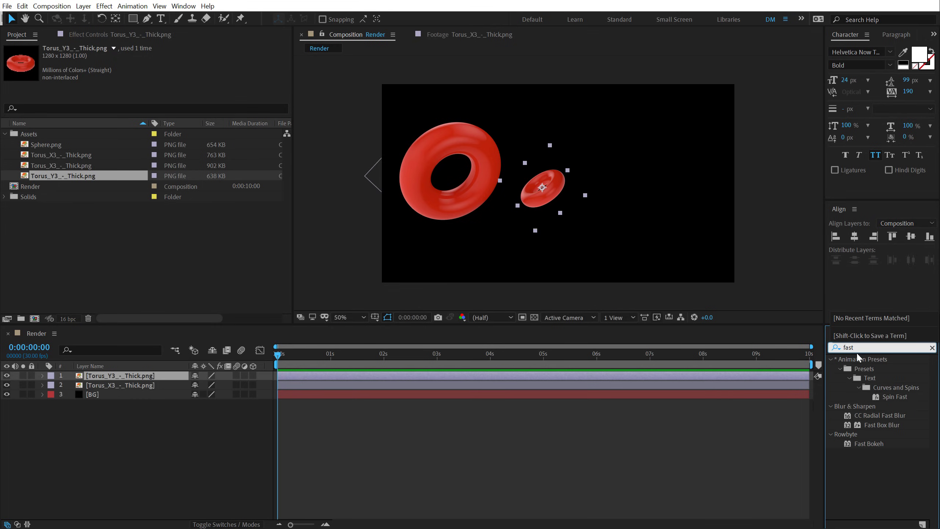
pyautogui.moveTo(874, 424); pyautogui.dragTo(109, 374)
# - Set the small torus's Fast Box Blur radius to 25 and enable Repeat Edge Pixels
pyautogui.click(159, 67)
pyautogui.write('5')
pyautogui.press('Return')
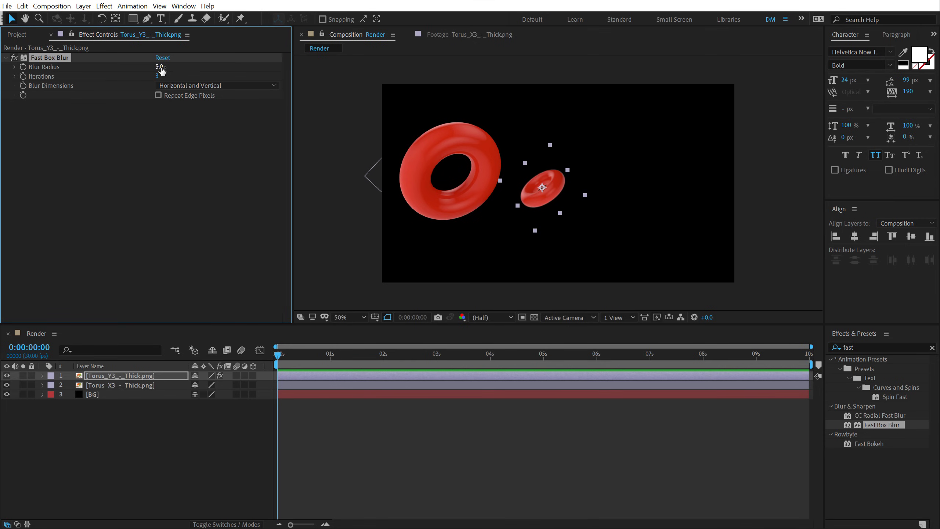
pyautogui.moveTo(161, 70); pyautogui.dragTo(180, 67)
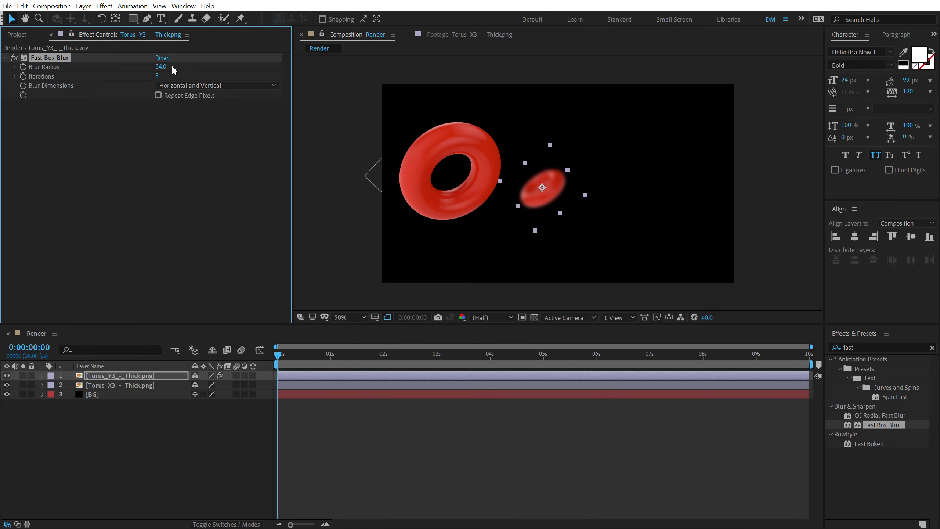
pyautogui.click(161, 67)
pyautogui.press('Return')
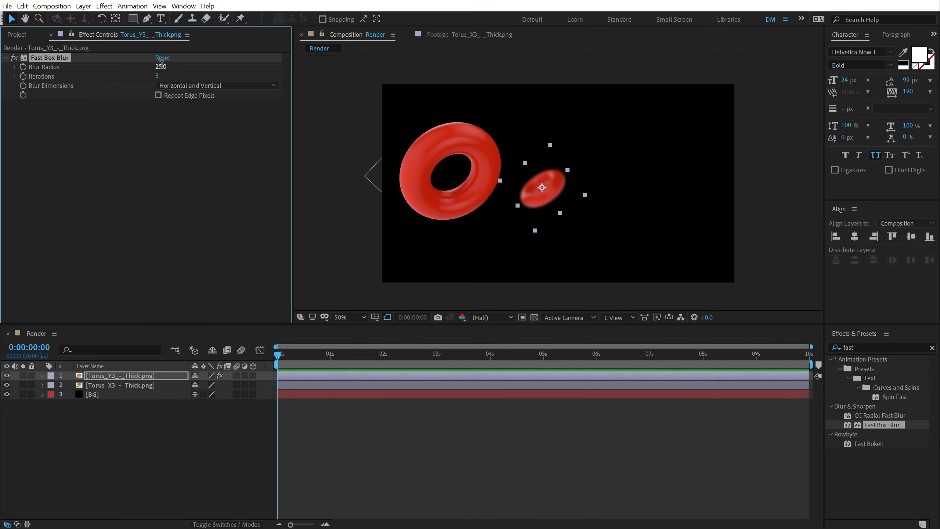
pyautogui.click(157, 95)
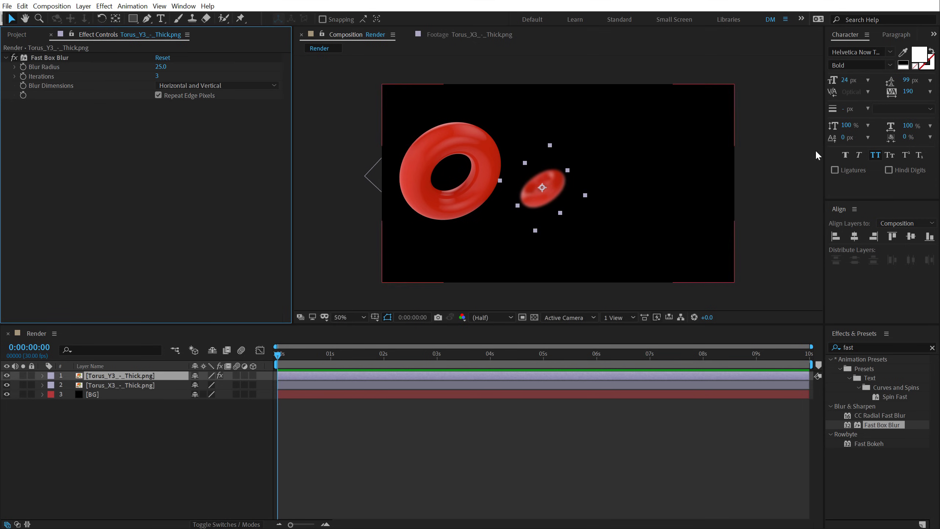
pyautogui.click(139, 457)
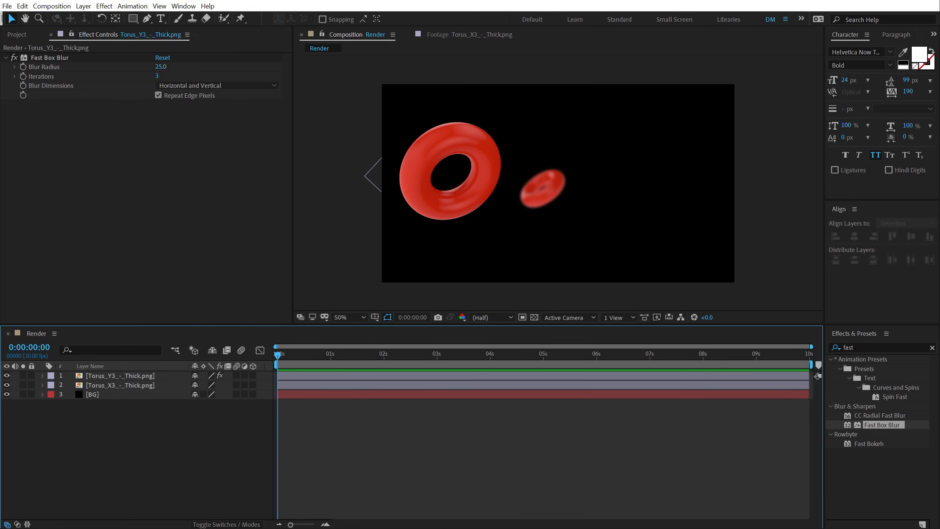
pyautogui.click(544, 191)
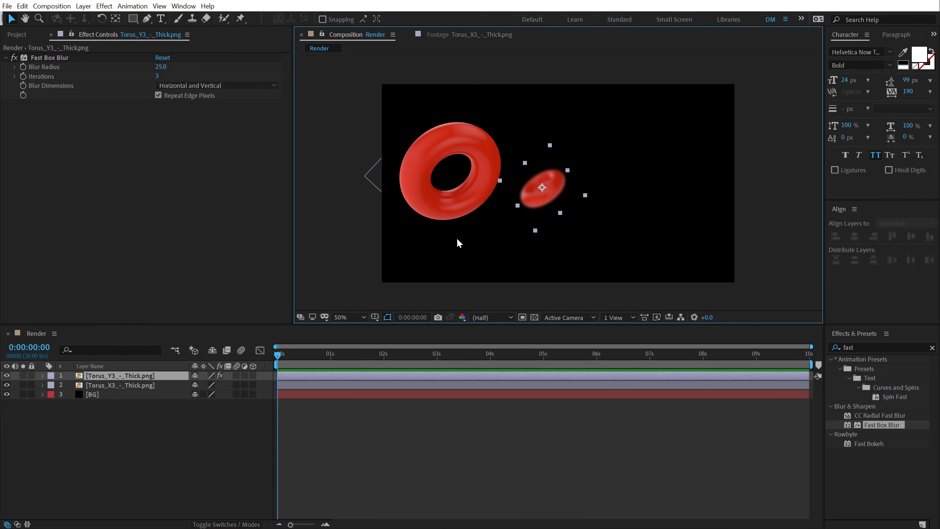
pyautogui.click(82, 434)
# - Add a second copy of the 902 KB Torus_X3_-_Thick.png and place it in the upper-right part of the frame
pyautogui.click(17, 35)
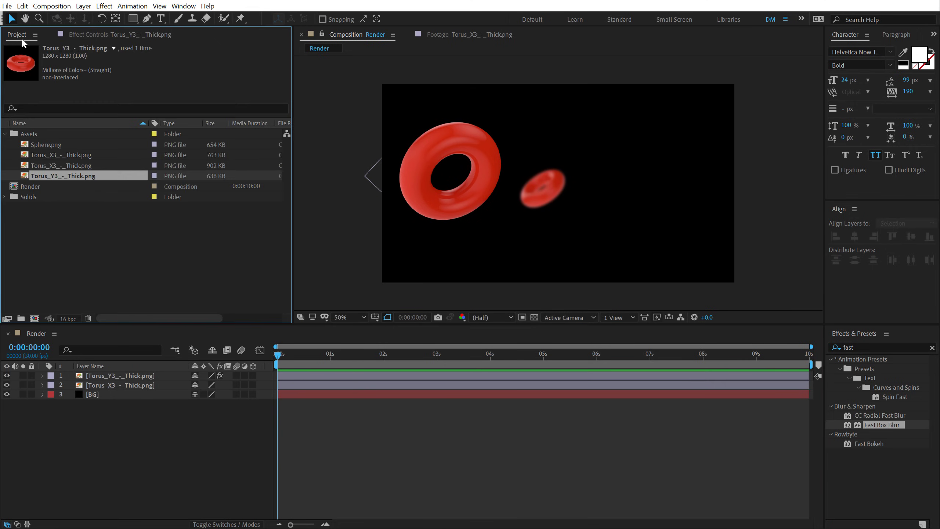
pyautogui.click(38, 165)
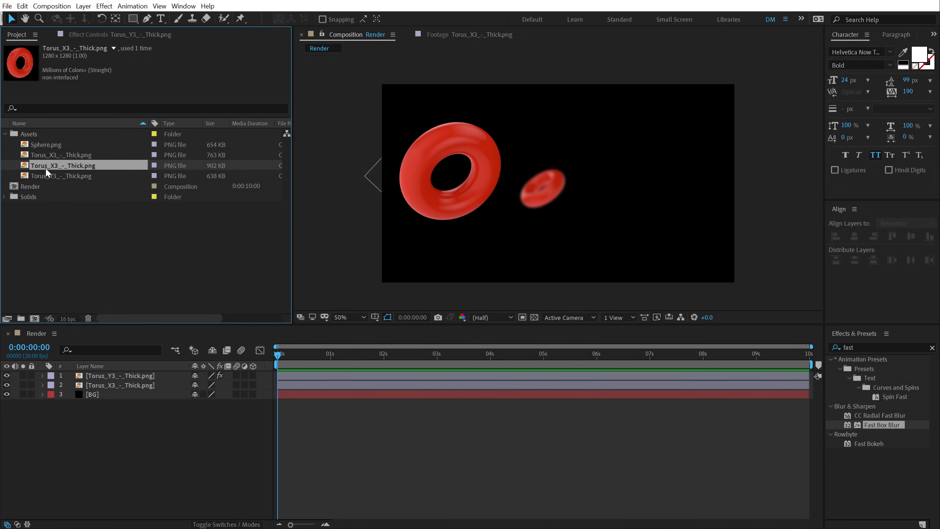
pyautogui.moveTo(46, 166); pyautogui.dragTo(559, 231)
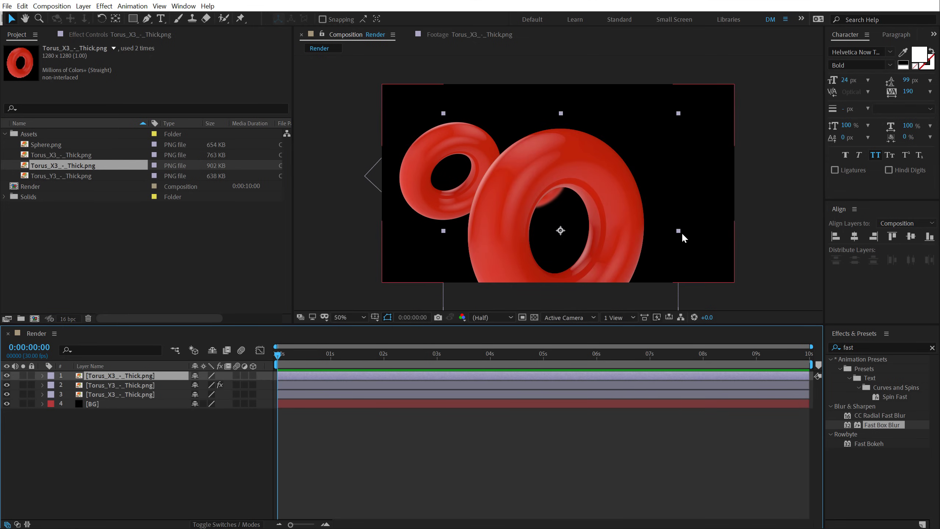
pyautogui.moveTo(677, 230); pyautogui.dragTo(682, 141)
# - Rotate the upper-right torus to -71° and enlarge it so it extends past the frame's top-right corner
pyautogui.press('r')
pyautogui.moveTo(204, 385); pyautogui.dragTo(162, 385)
pyautogui.moveTo(171, 386); pyautogui.dragTo(173, 386)
pyautogui.moveTo(685, 166); pyautogui.dragTo(698, 175)
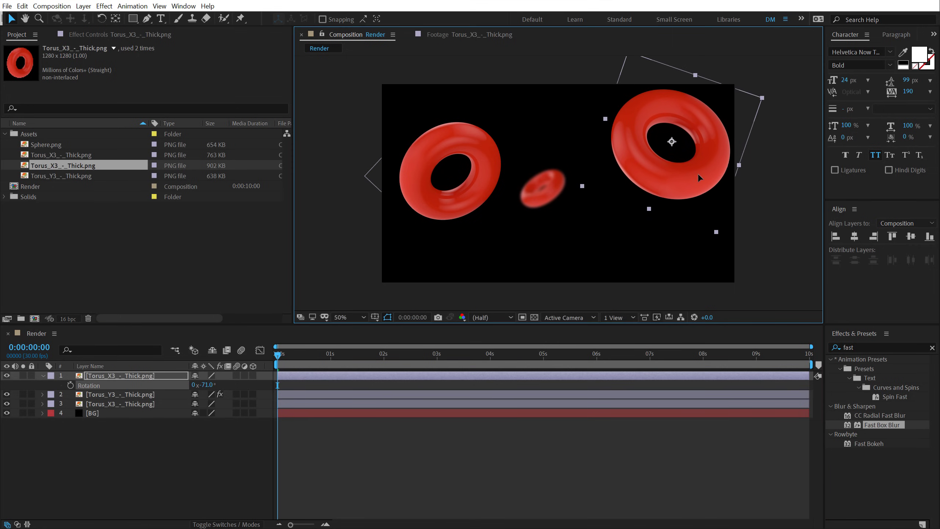
pyautogui.moveTo(767, 95); pyautogui.dragTo(777, 94)
pyautogui.moveTo(707, 146); pyautogui.dragTo(714, 140)
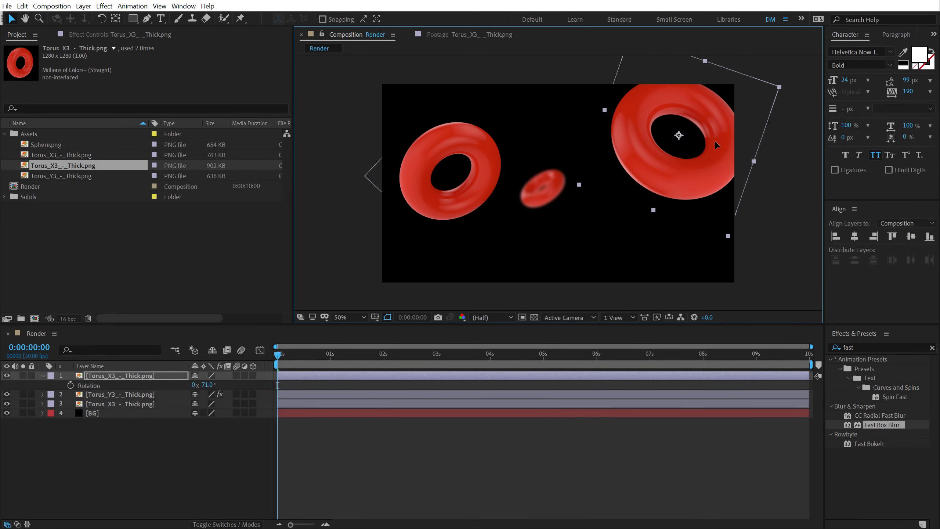
# - Add the 763 KB Torus_X3_-_Thick.png, scale it down, rotate it to -186° and place it in the lower-right part of the frame
pyautogui.click(160, 436)
pyautogui.moveTo(66, 158); pyautogui.dragTo(579, 253)
pyautogui.press('s')
pyautogui.moveTo(206, 385); pyautogui.dragTo(116, 396)
pyautogui.press('r')
pyautogui.moveTo(637, 248); pyautogui.dragTo(650, 236)
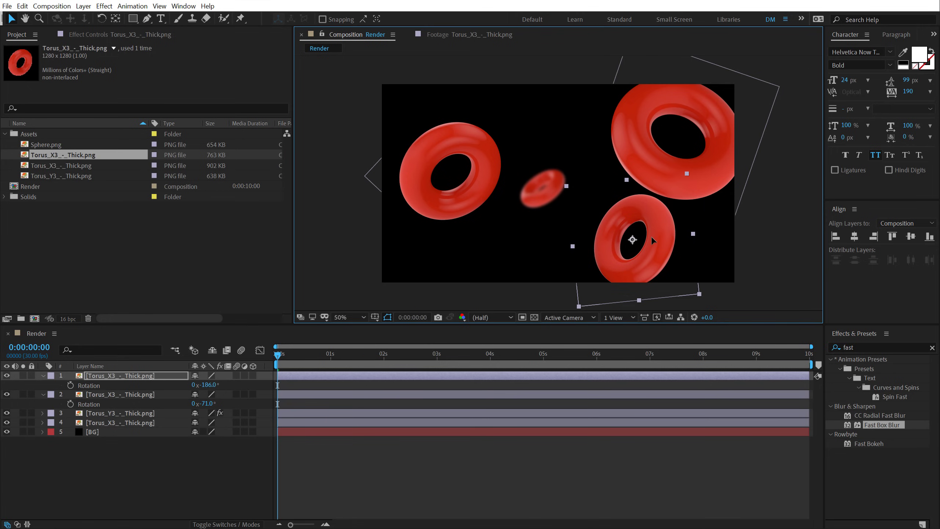
# - Set the Torus_Y3_-_Thick.png layer's Fast Box Blur radius to 30 and copy the effect
pyautogui.click(105, 411)
pyautogui.click(97, 35)
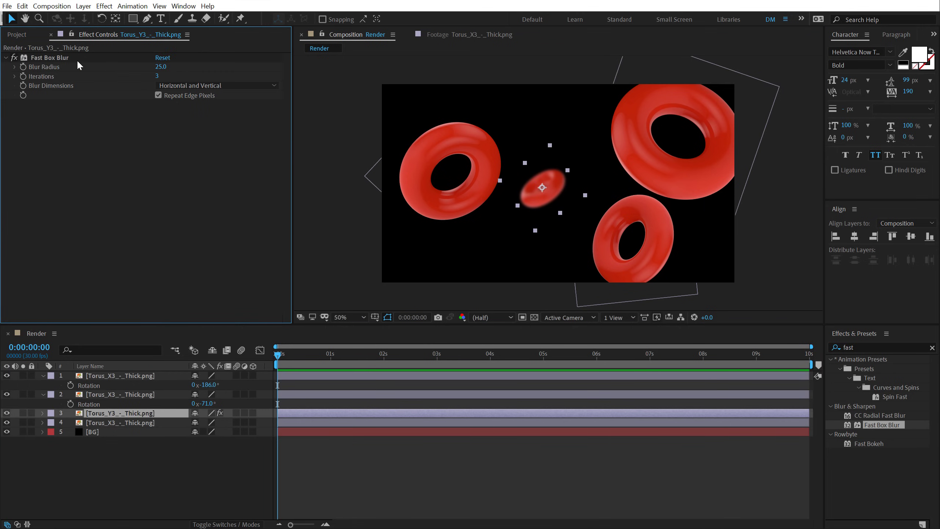
pyautogui.click(49, 58)
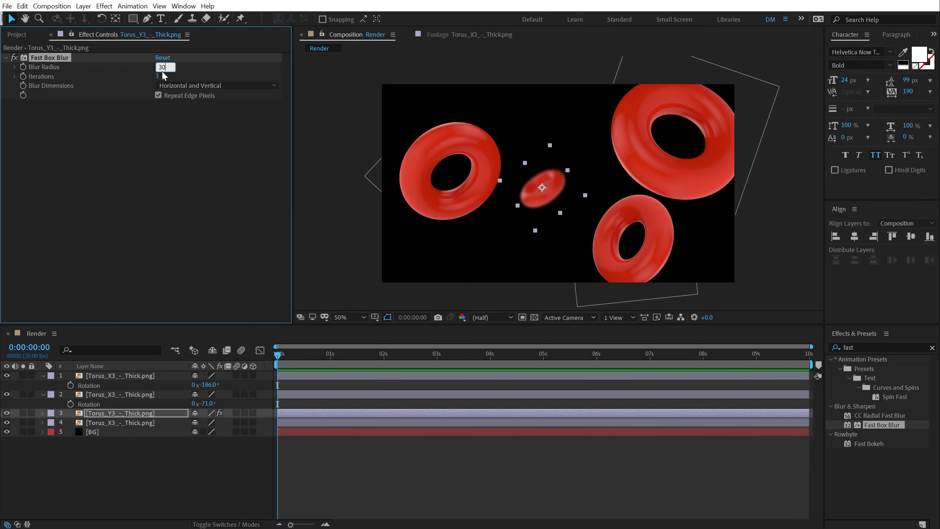
pyautogui.hotkey('ctrl', 'c')
# - Paste the Fast Box Blur onto the lower-right torus and set its blur radius to 15
pyautogui.click(116, 377)
pyautogui.hotkey('ctrl', 'v')
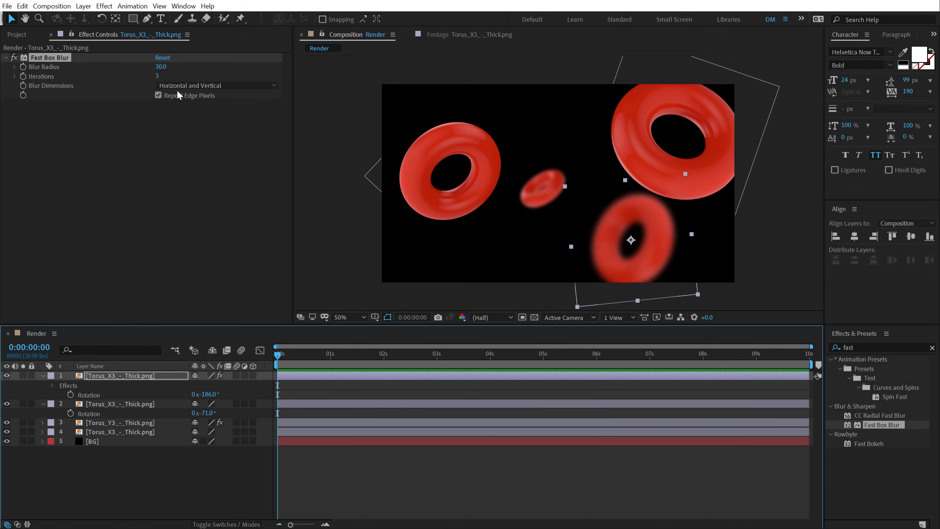
pyautogui.click(161, 67)
pyautogui.press('Return')
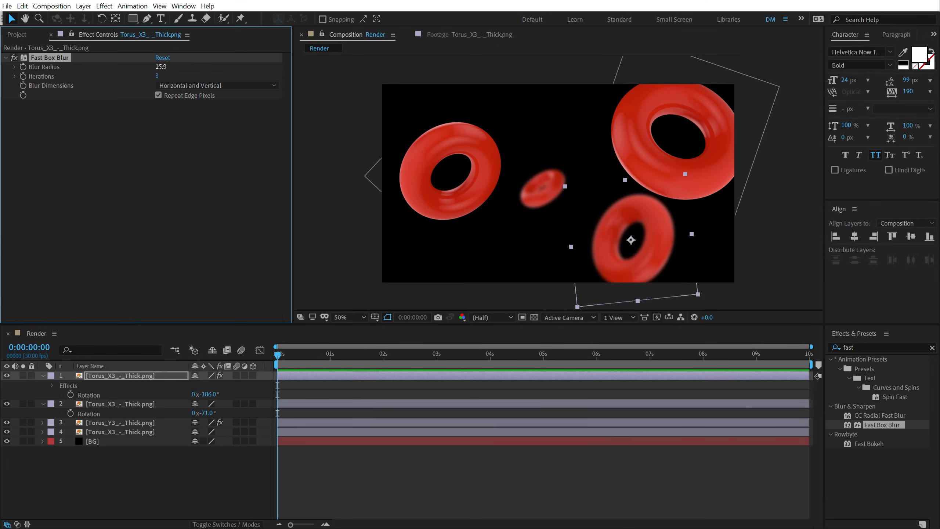
# - Collapse the expanded properties of all layers in the timeline
pyautogui.click(180, 472)
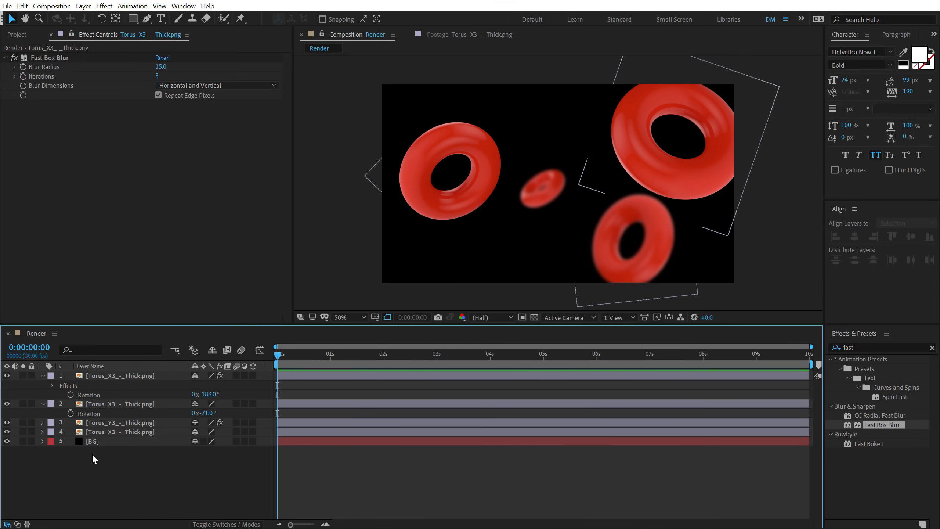
pyautogui.hotkey('ctrl', 'a')
pyautogui.press('u')
pyautogui.click(109, 463)
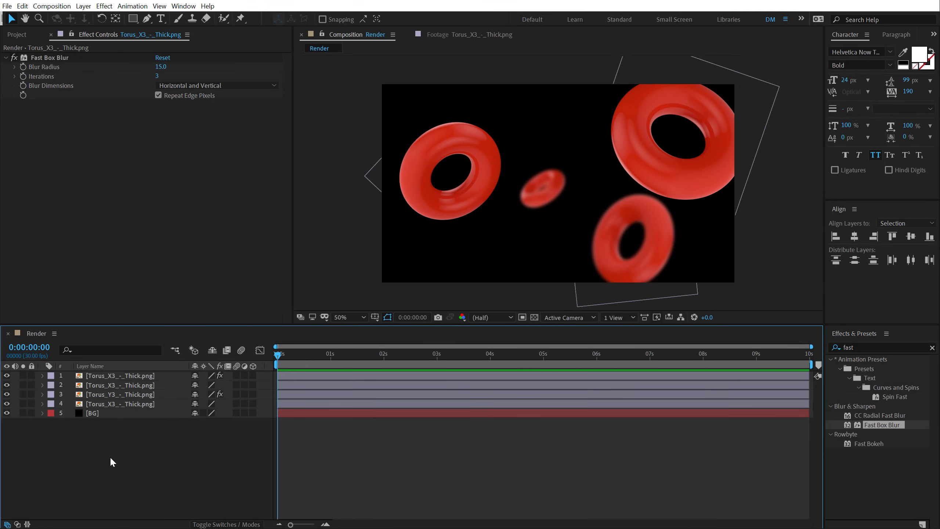
# - Keyframe the left torus's position from 370, 448 at the first frame to 370, 672 at the last frame, and preview it
pyautogui.click(434, 176)
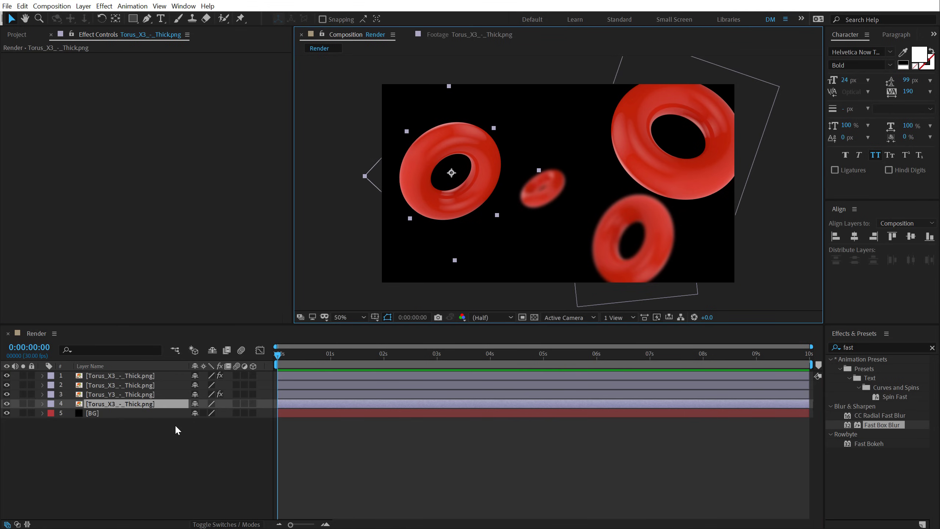
pyautogui.press('p')
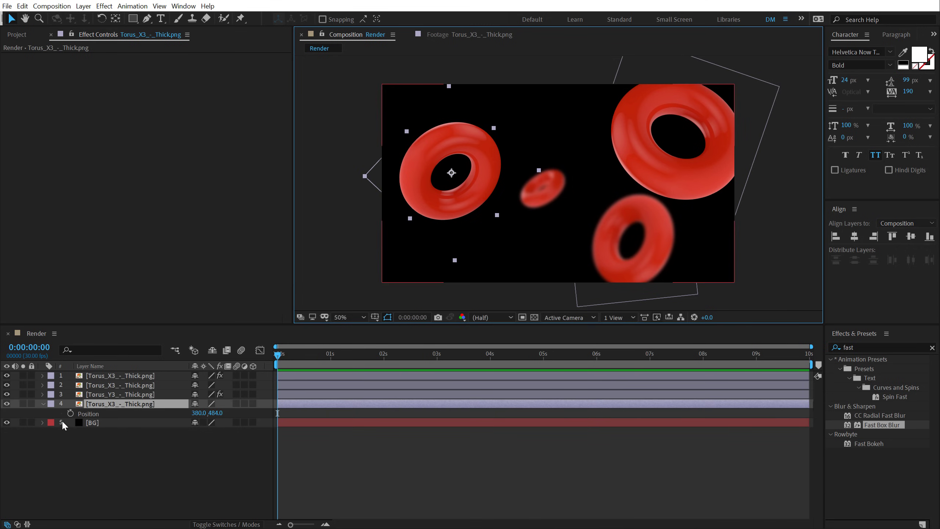
pyautogui.click(70, 413)
pyautogui.moveTo(461, 202); pyautogui.dragTo(447, 246)
pyautogui.press('End')
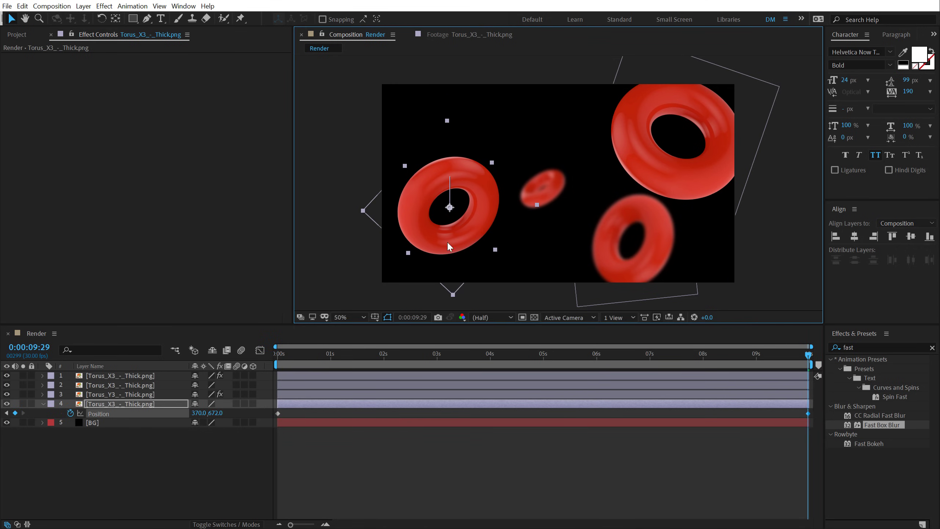
pyautogui.click(284, 355)
pyautogui.press('space')
pyautogui.moveTo(285, 356); pyautogui.dragTo(261, 358)
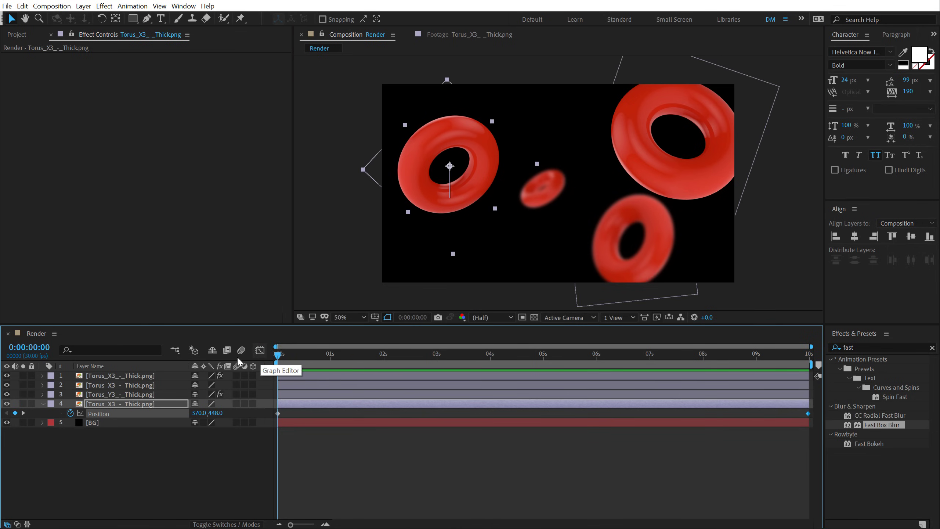
# - Add the expression time*20 to the left torus's Rotation and preview the spin
pyautogui.click(42, 405)
pyautogui.click(42, 405)
pyautogui.click(43, 405)
pyautogui.press('r')
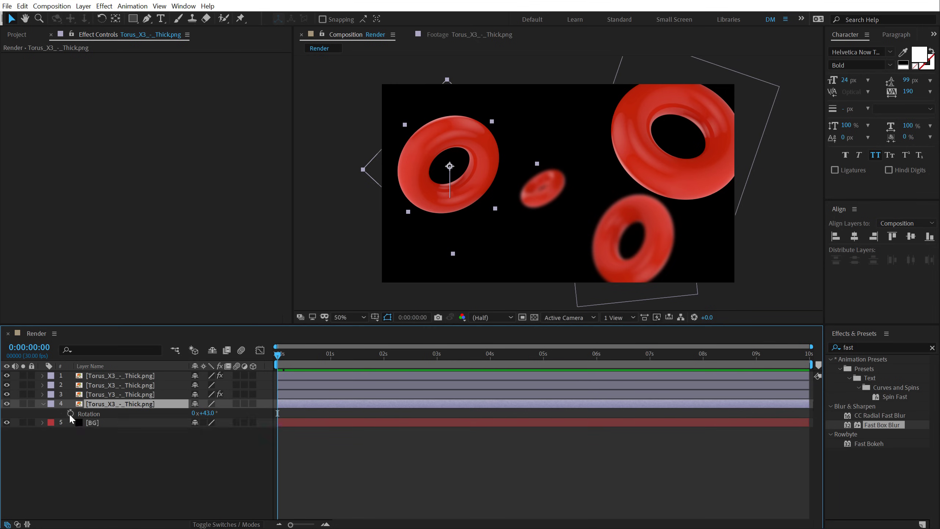
pyautogui.keyDown('alt'); pyautogui.click(70, 413); pyautogui.keyUp('alt')
pyautogui.write('ti')
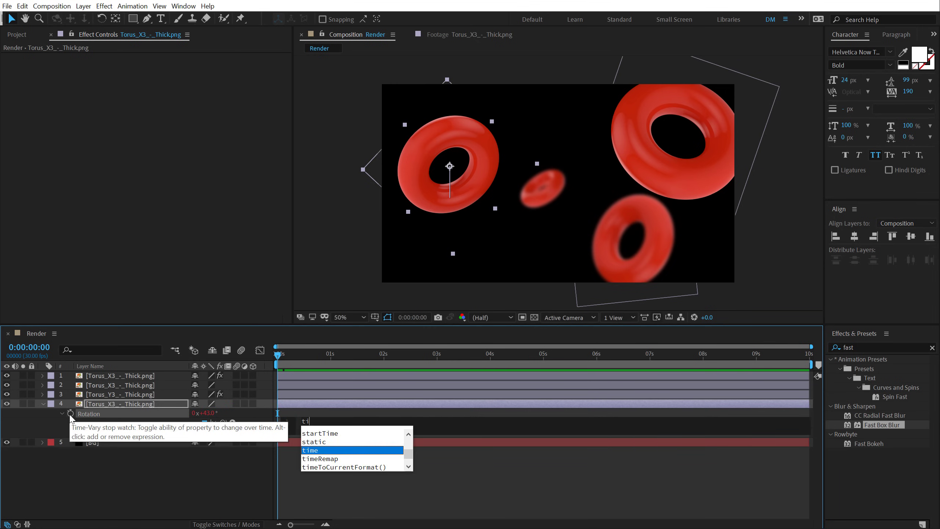
pyautogui.write('me*')
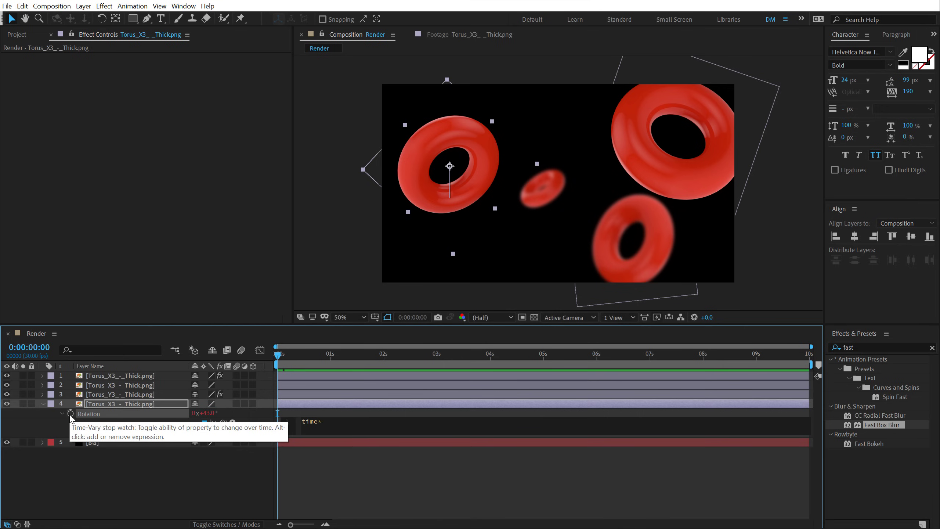
pyautogui.write('20')
pyautogui.click(83, 492)
pyautogui.press('space')
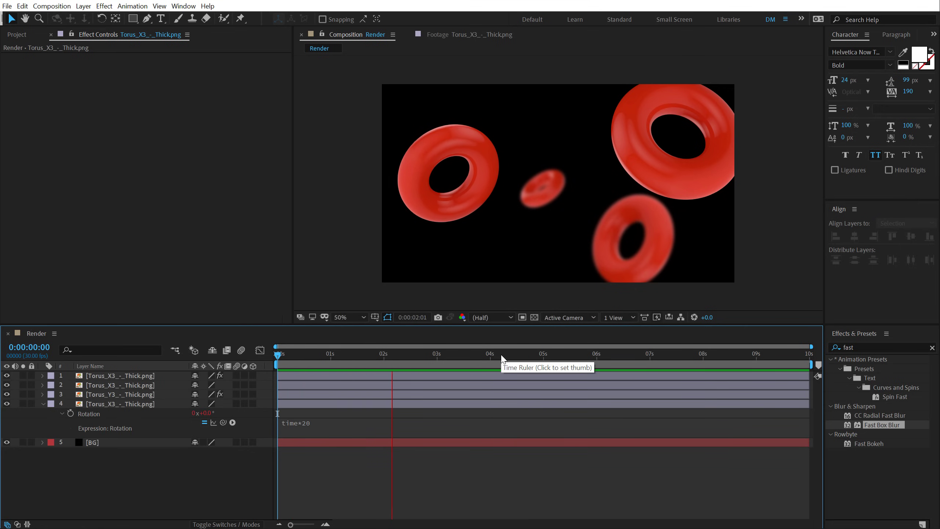
pyautogui.moveTo(309, 355); pyautogui.dragTo(210, 401)
pyautogui.press('space')
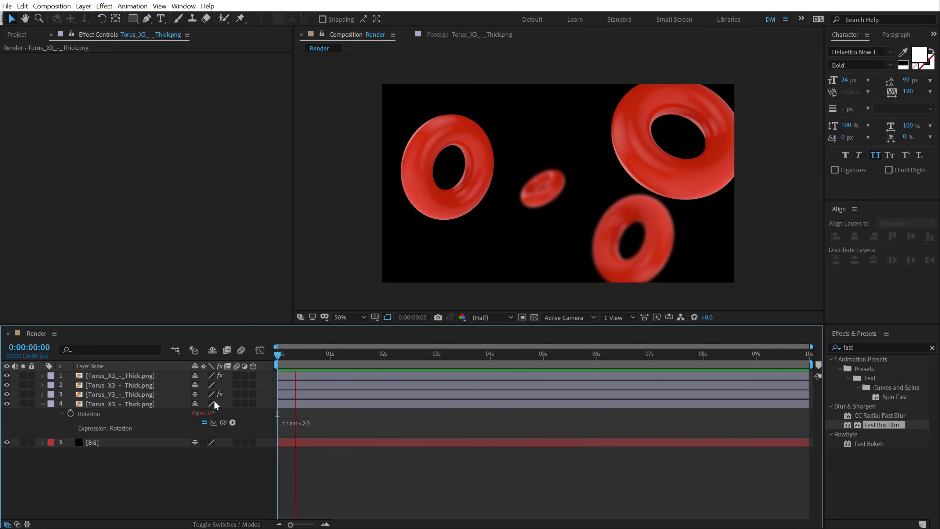
pyautogui.press('space')
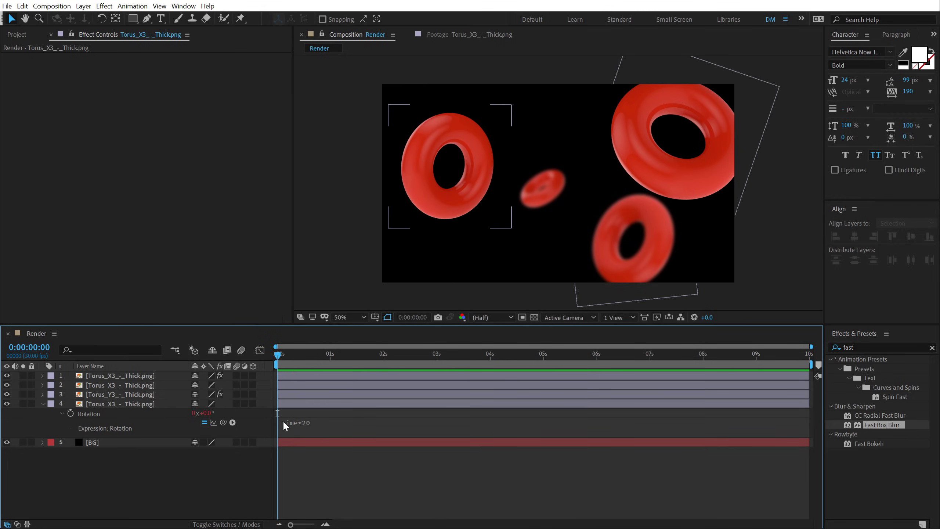
pyautogui.click(312, 421)
# - Add the Rotation expression time*20 to the other three torus layers and scrub through the animation
pyautogui.click(50, 404)
pyautogui.click(42, 402)
pyautogui.click(126, 397)
pyautogui.keyDown('shift'); pyautogui.click(126, 378); pyautogui.keyUp('shift')
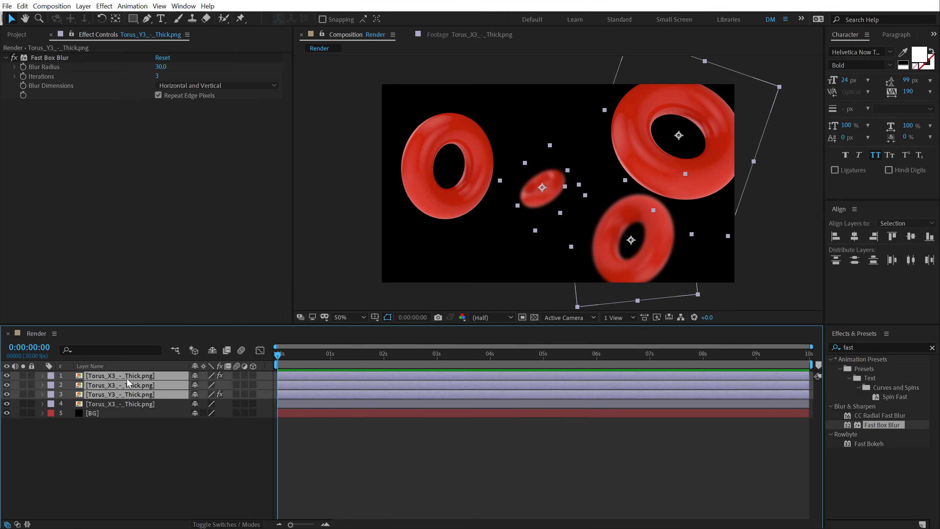
pyautogui.press('r')
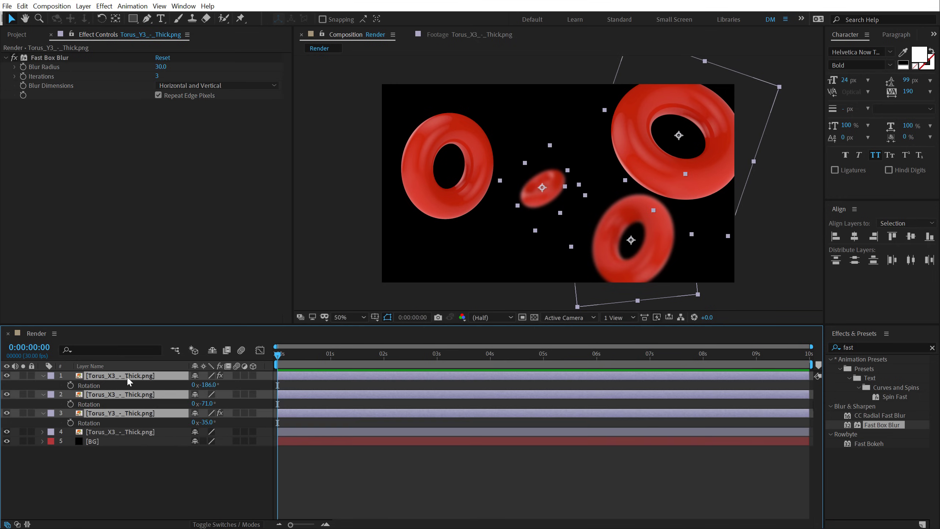
pyautogui.keyDown('alt'); pyautogui.click(69, 386); pyautogui.keyUp('alt')
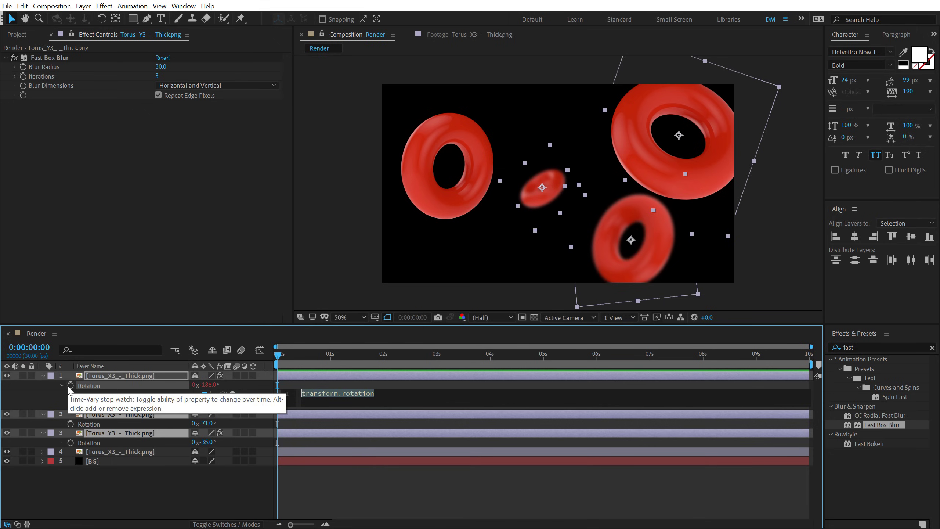
pyautogui.write('time*20')
pyautogui.keyDown('alt'); pyautogui.click(70, 424); pyautogui.keyUp('alt')
pyautogui.write('time*20')
pyautogui.keyDown('alt'); pyautogui.click(69, 461); pyautogui.keyUp('alt')
pyautogui.write('time*20')
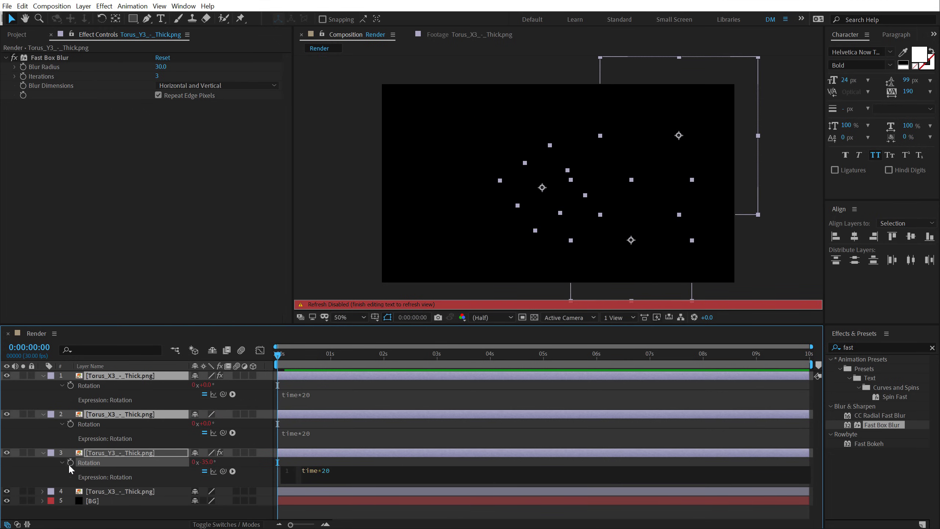
pyautogui.click(65, 511)
pyautogui.moveTo(278, 355); pyautogui.dragTo(157, 429)
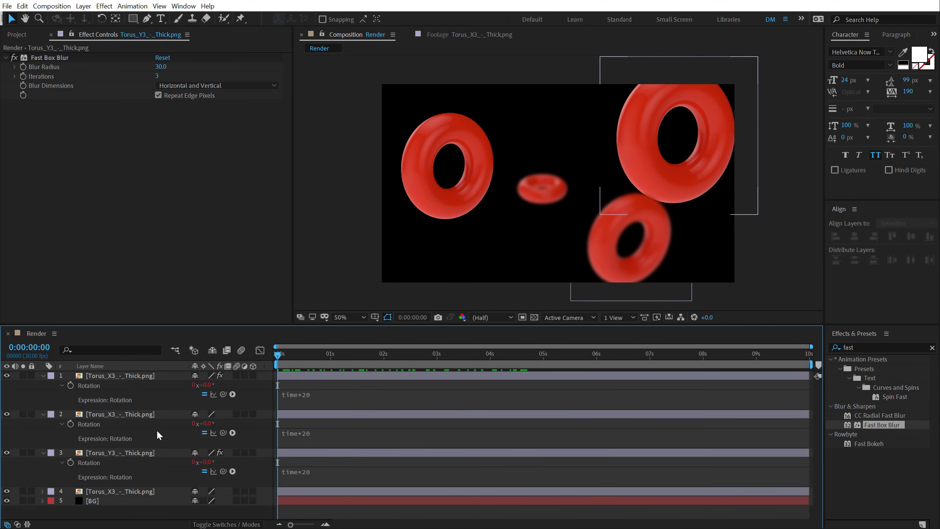
# - Keyframe the small Torus_Y3_-_Thick.png layer's position from 874, 636 at the first frame to 818, 484 at the last frame
pyautogui.hotkey('ctrl', 'a')
pyautogui.press('u')
pyautogui.click(119, 469)
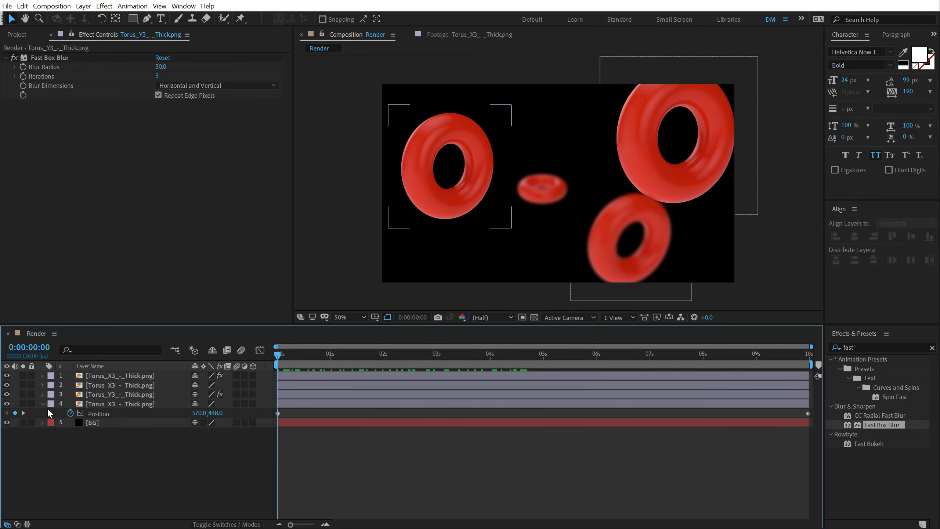
pyautogui.click(44, 404)
pyautogui.click(76, 396)
pyautogui.press('r')
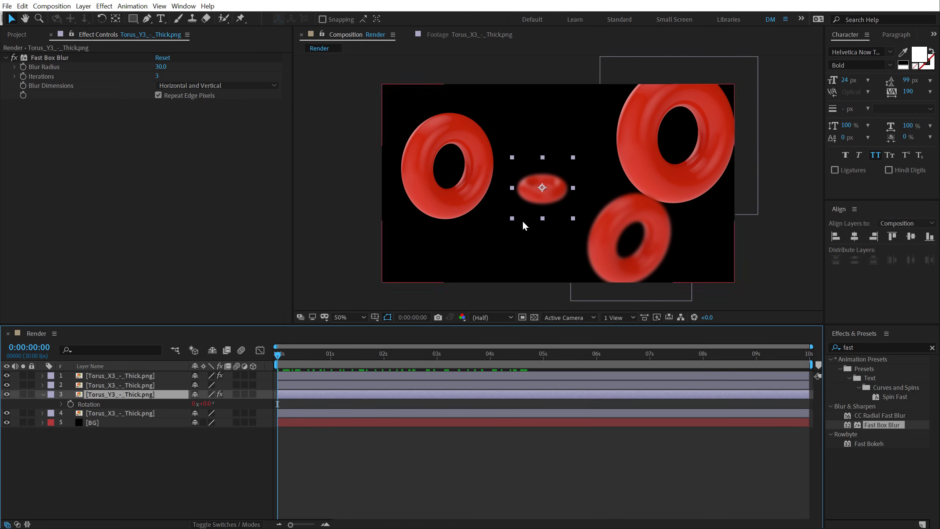
pyautogui.moveTo(536, 193); pyautogui.dragTo(536, 207)
pyautogui.press('p')
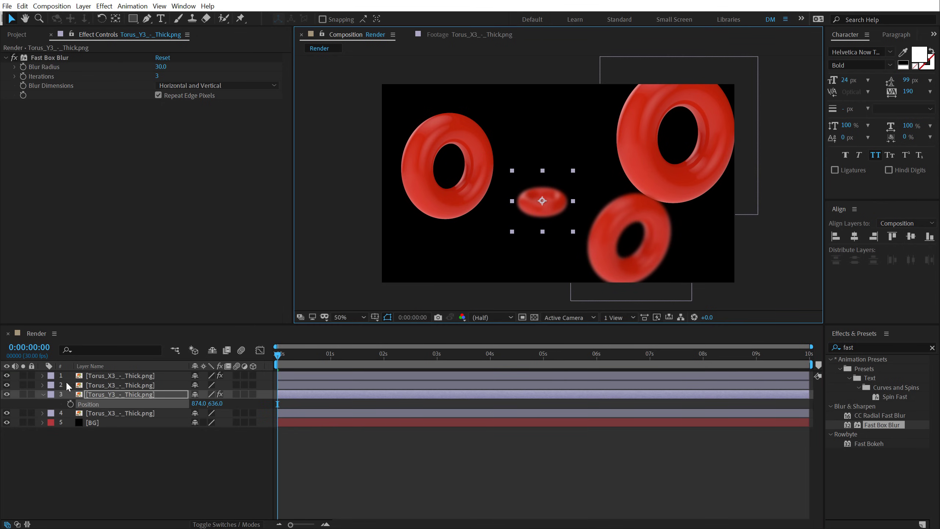
pyautogui.click(70, 403)
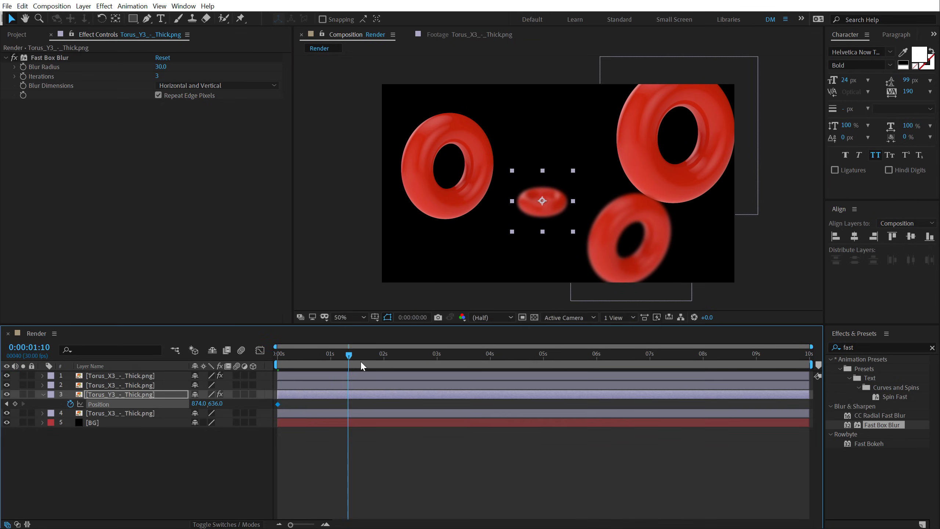
pyautogui.press('End')
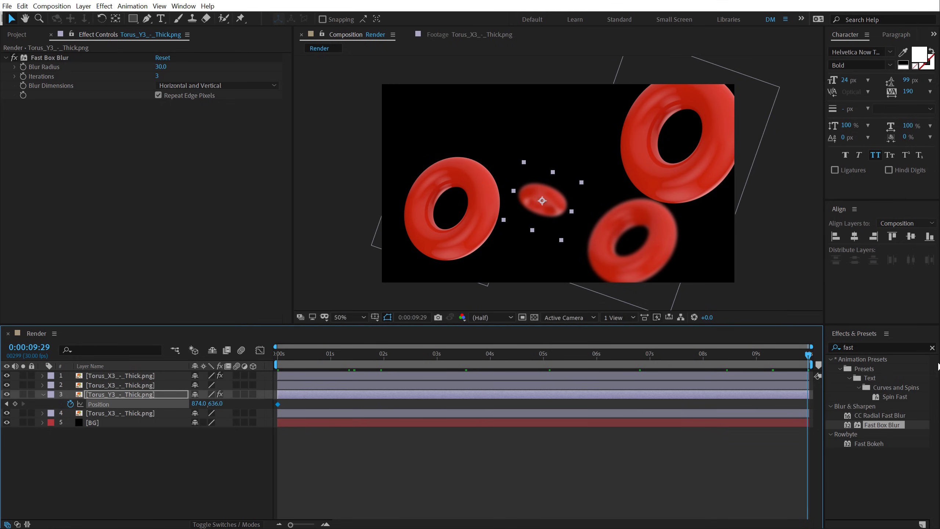
pyautogui.moveTo(541, 201); pyautogui.dragTo(530, 173)
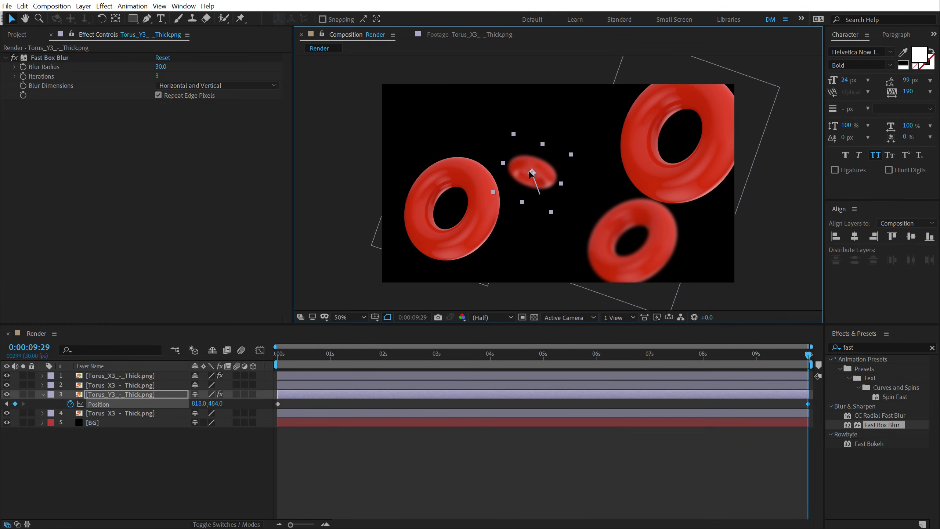
pyautogui.moveTo(288, 350); pyautogui.dragTo(385, 355)
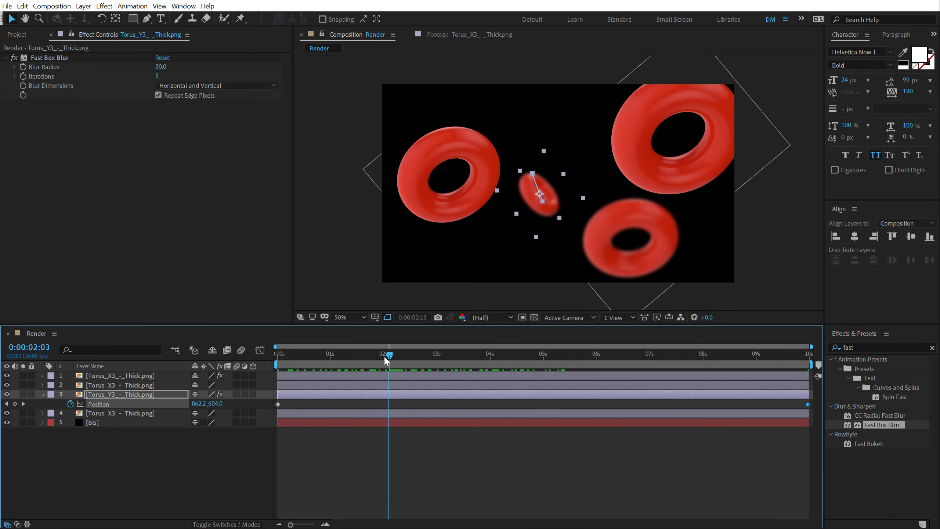
# - At the first frame, move the lower-right blurred torus to 1510, 850 and place its layer directly above BG
pyautogui.click(618, 252)
pyautogui.press('Home')
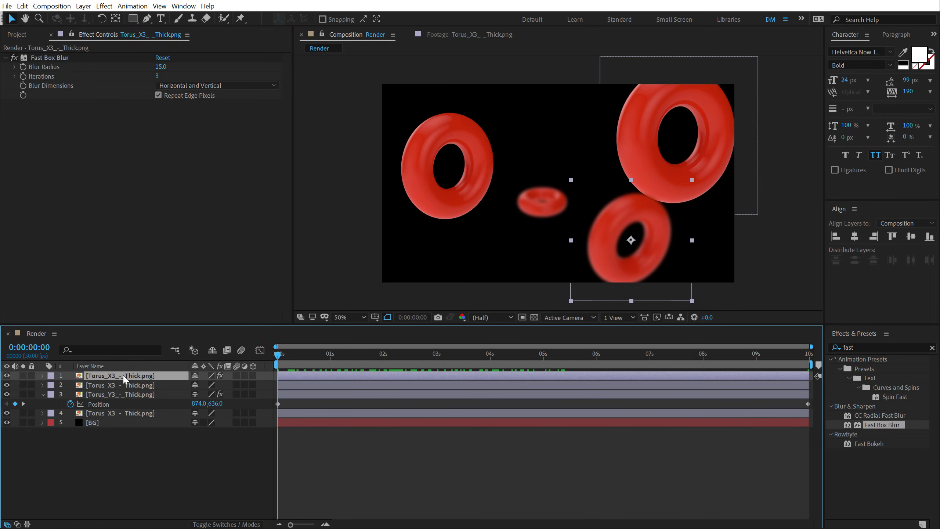
pyautogui.press('p')
pyautogui.moveTo(637, 261); pyautogui.dragTo(665, 262)
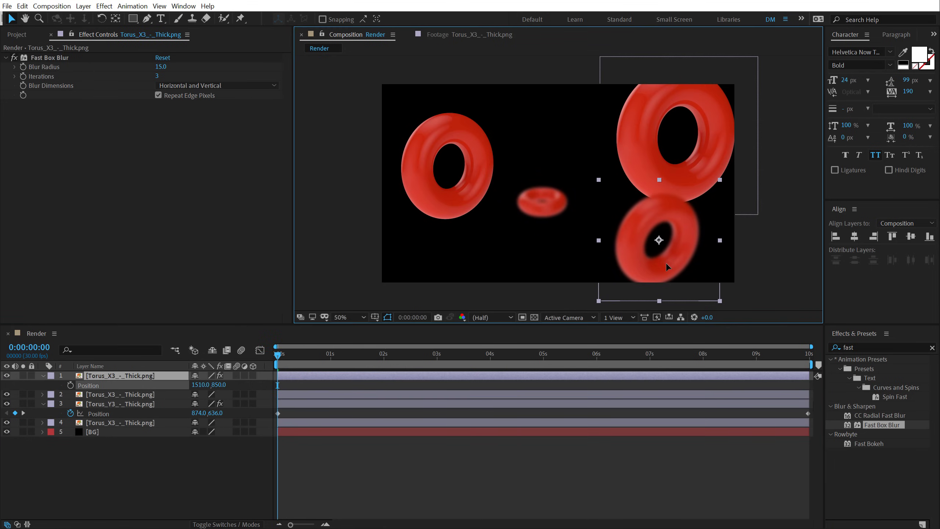
pyautogui.moveTo(103, 377); pyautogui.dragTo(113, 428)
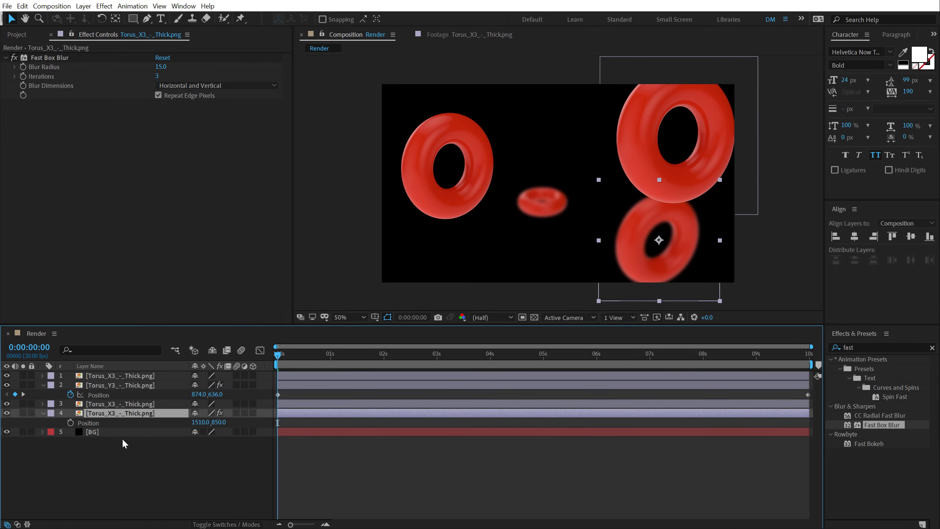
# - Keyframe the lower-right torus's position from 1510, 850 at the first frame to 1310, 850 at the last frame, and preview it
pyautogui.click(70, 423)
pyautogui.click(406, 354)
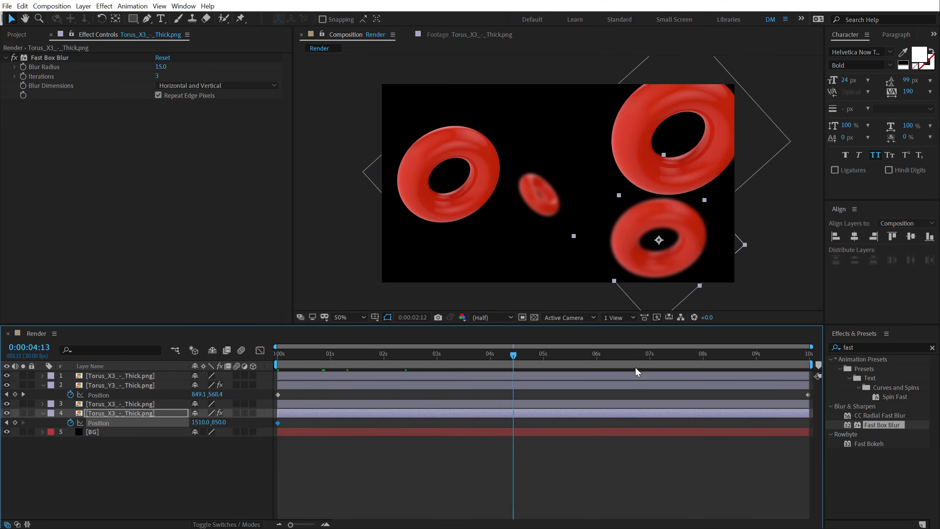
pyautogui.press('End')
pyautogui.moveTo(685, 249); pyautogui.dragTo(647, 250)
pyautogui.click(382, 456)
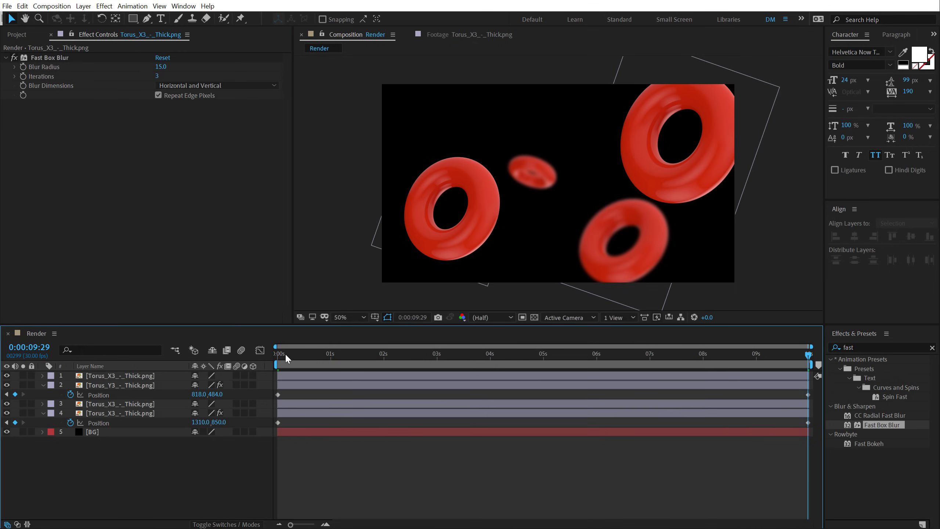
pyautogui.moveTo(285, 352); pyautogui.dragTo(266, 359)
pyautogui.press('space')
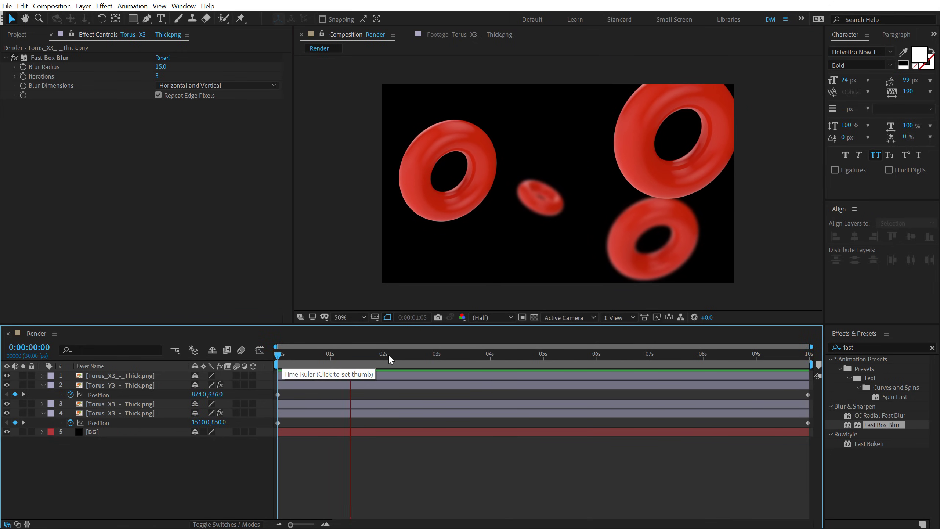
pyautogui.moveTo(361, 352); pyautogui.dragTo(166, 379)
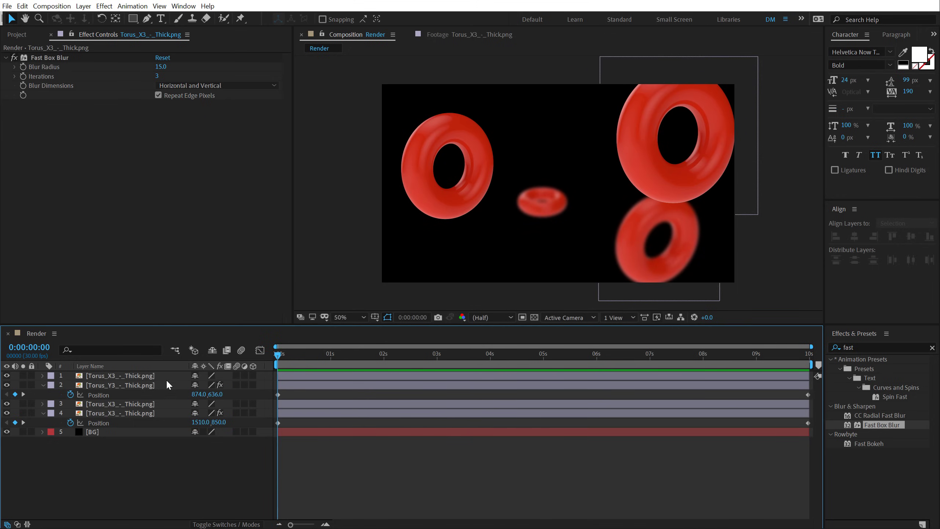
# - Apply the Transform effect to the large upper-right torus and set the effect's Rotation to -117°
pyautogui.click(43, 385)
pyautogui.click(43, 404)
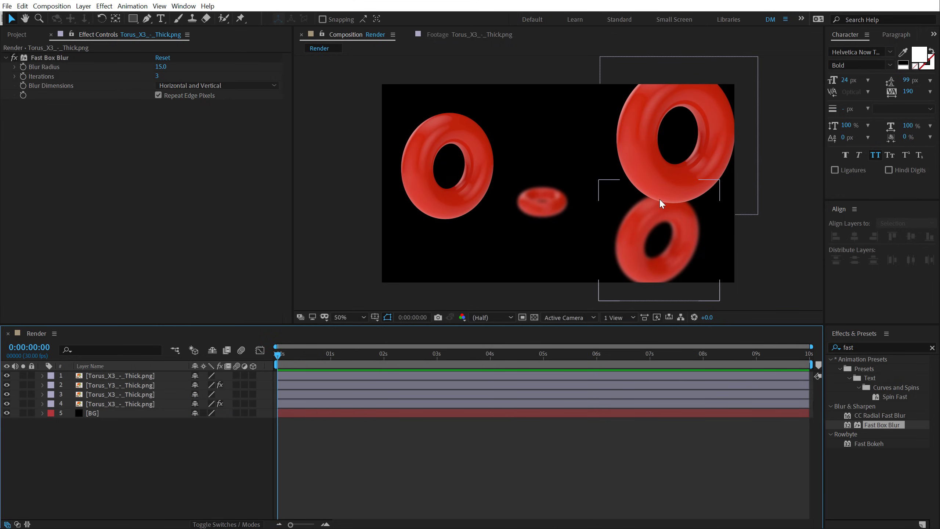
pyautogui.click(643, 141)
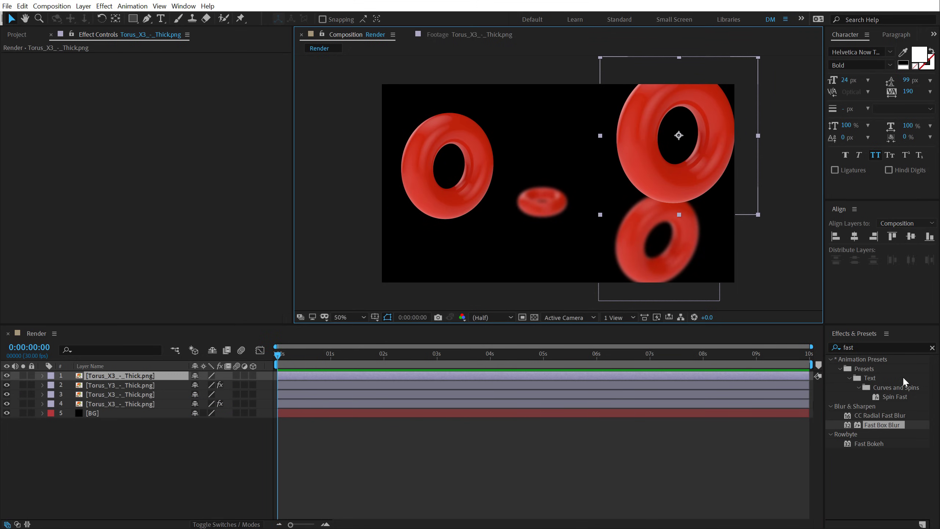
pyautogui.press('r')
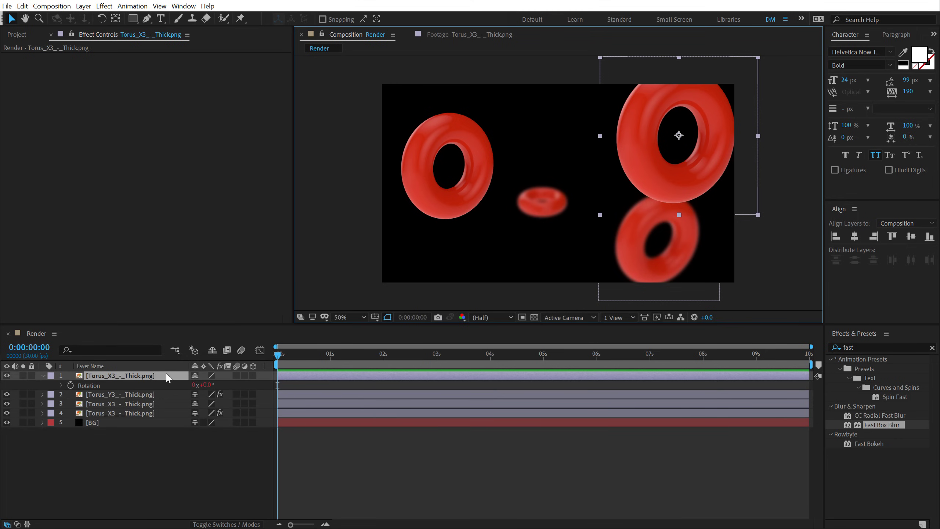
pyautogui.click(870, 347)
pyautogui.write('tran')
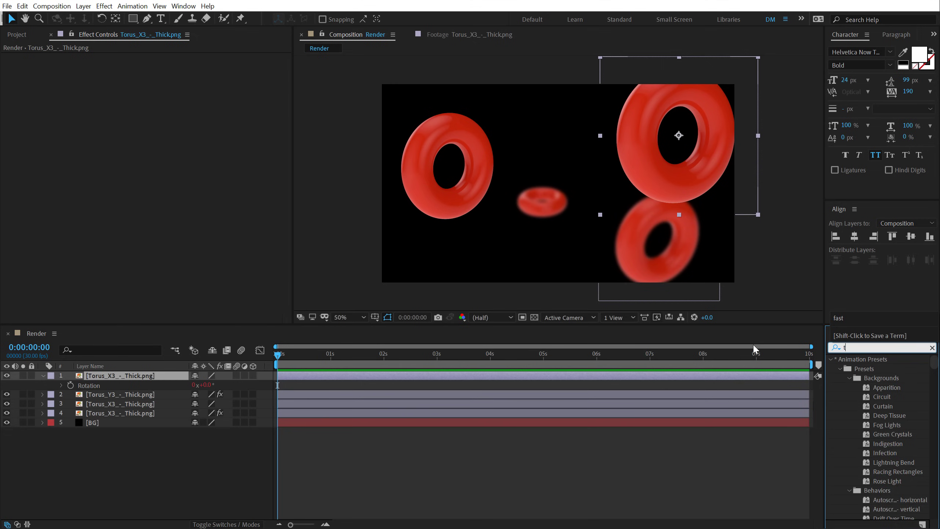
pyautogui.write('s')
pyautogui.moveTo(869, 414); pyautogui.dragTo(155, 376)
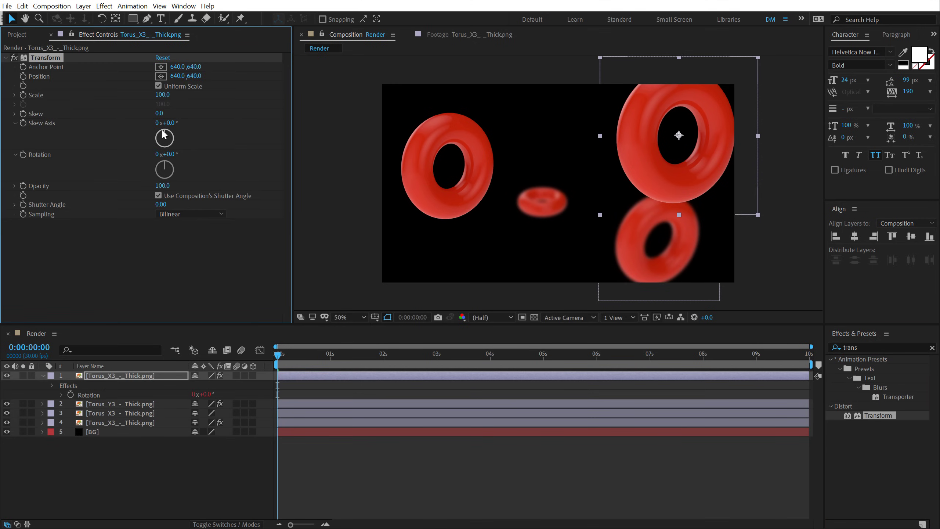
pyautogui.moveTo(161, 153); pyautogui.dragTo(119, 166)
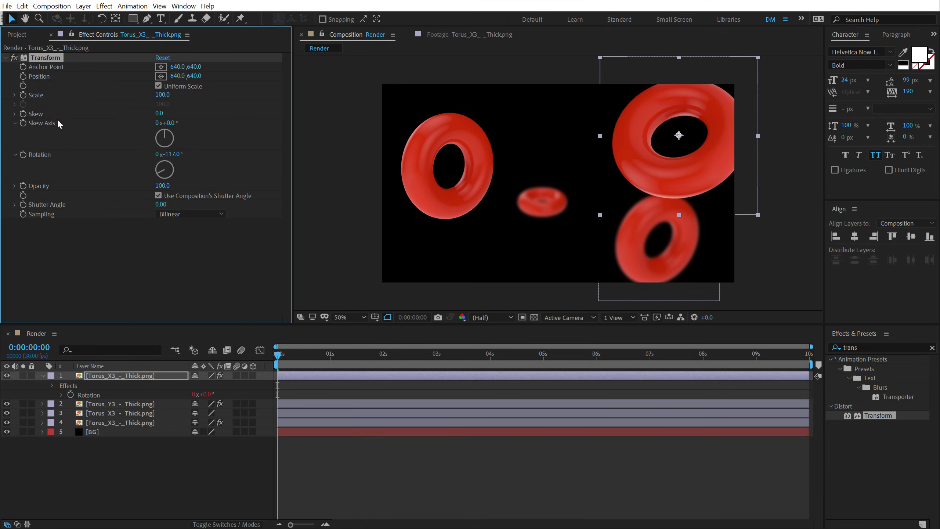
# - Paste the Transform effect onto the lower-right torus, set its Rotation to 14°, and scrub through the animation
pyautogui.click(611, 283)
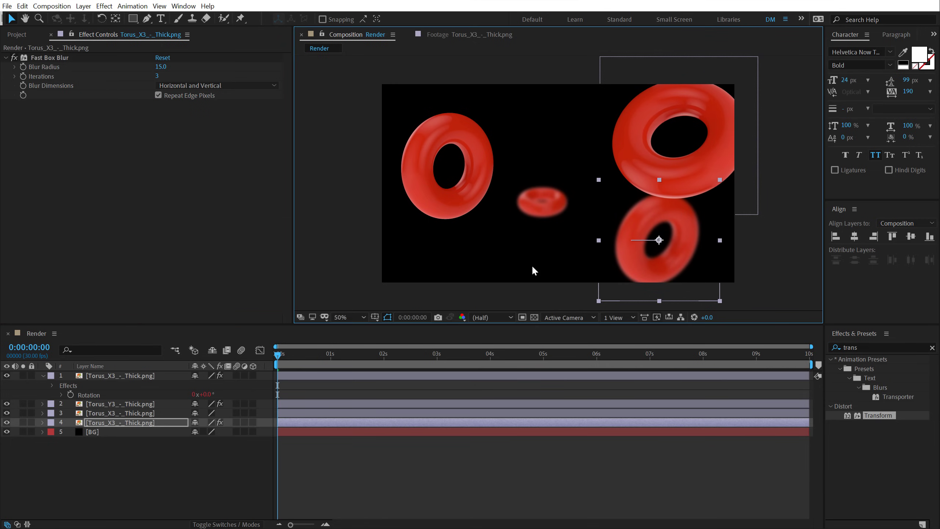
pyautogui.hotkey('ctrl', 'v')
pyautogui.click(214, 236)
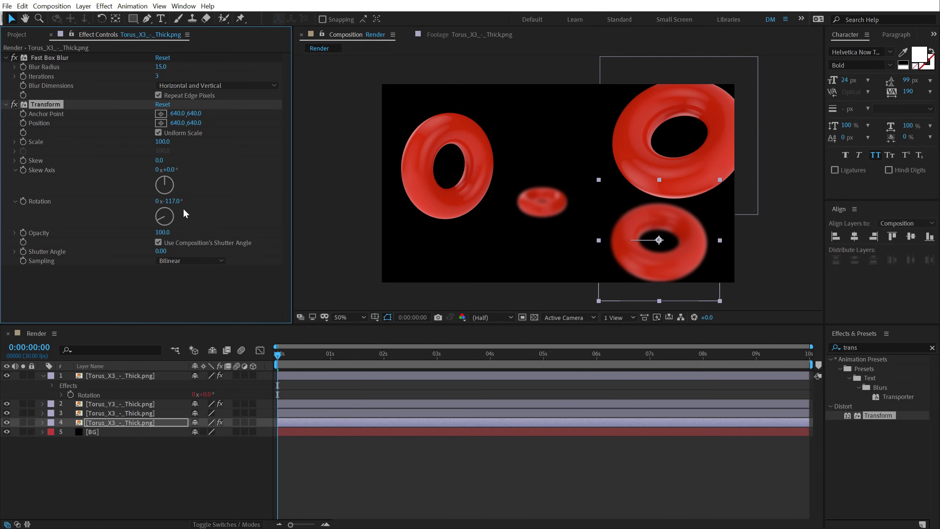
pyautogui.moveTo(190, 201); pyautogui.dragTo(238, 195)
pyautogui.click(496, 457)
pyautogui.moveTo(278, 355); pyautogui.dragTo(195, 400)
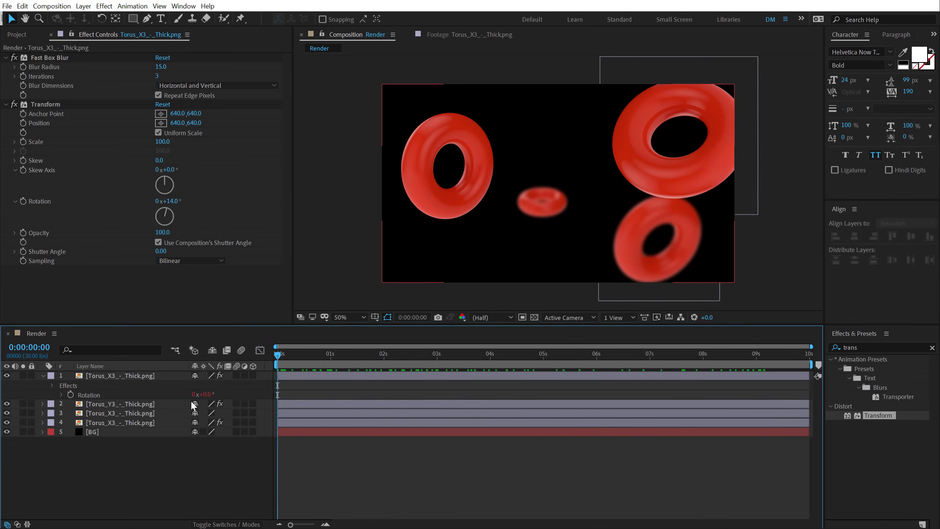
# - Keyframe the large upper-right torus's position from 1544, 302 at the first frame to 1612, 274 at the last frame, and preview it
pyautogui.moveTo(717, 126); pyautogui.dragTo(703, 129)
pyautogui.click(131, 393)
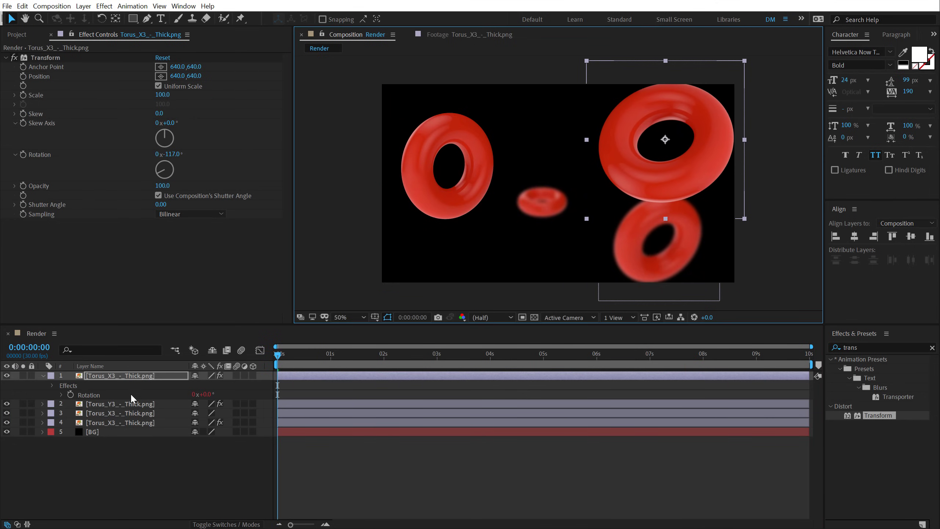
pyautogui.click(112, 378)
pyautogui.press('p')
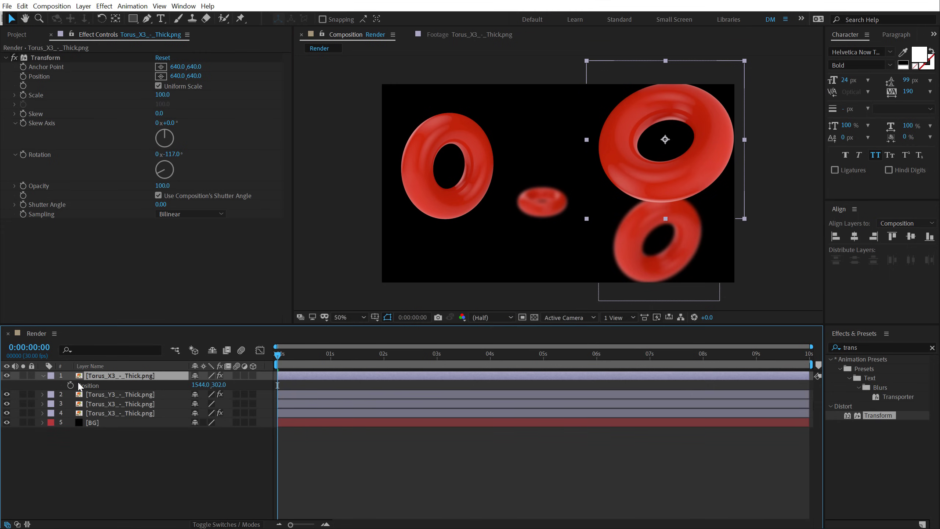
pyautogui.click(70, 385)
pyautogui.press('End')
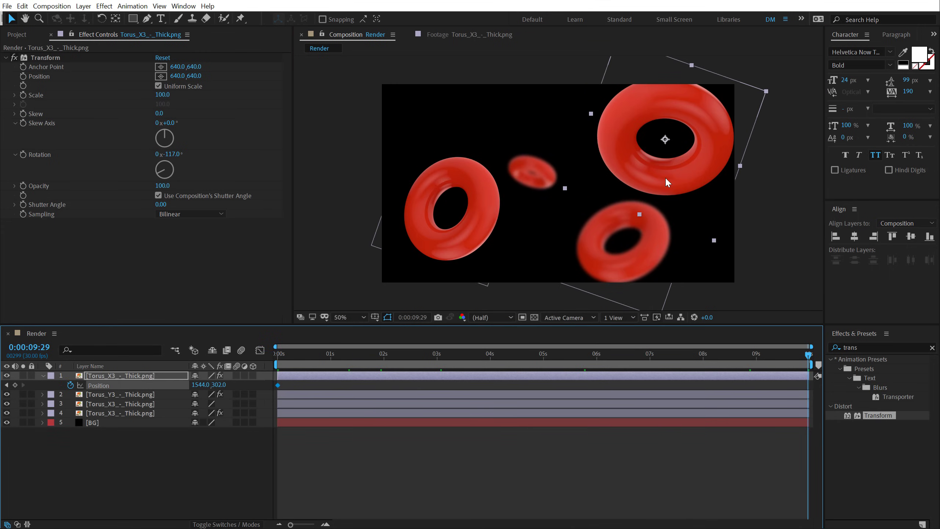
pyautogui.moveTo(666, 180); pyautogui.dragTo(679, 174)
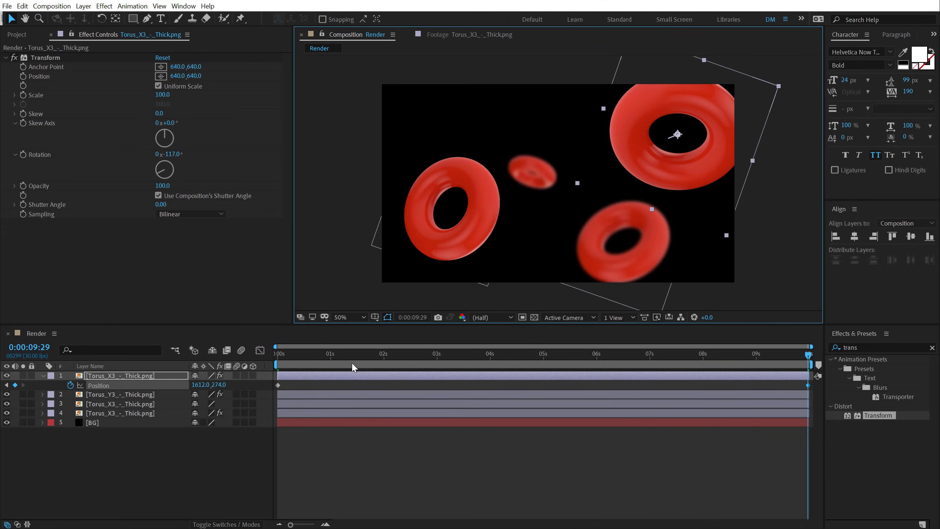
pyautogui.click(282, 357)
pyautogui.moveTo(281, 354); pyautogui.dragTo(606, 335)
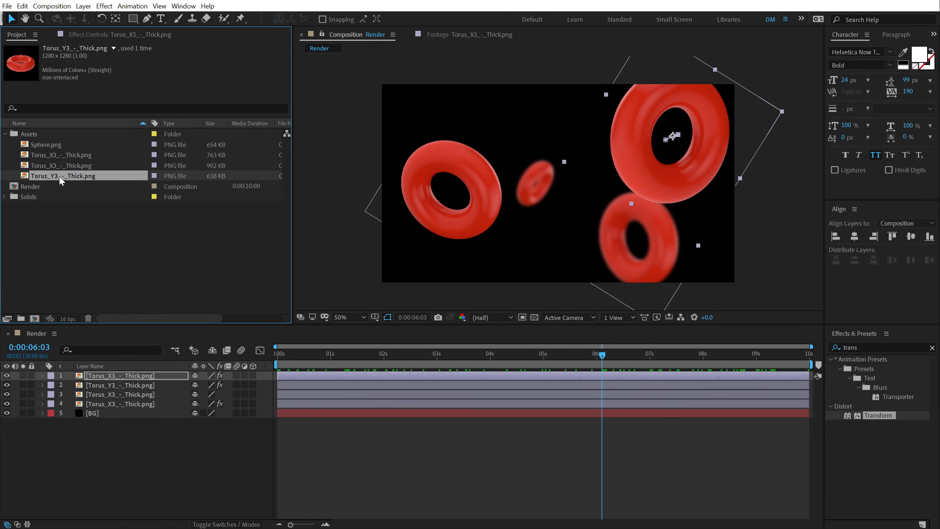
# - Add Torus_Y3_-_Thick.png as the top layer, scale it to 46%, and place it below the composition's centre at about 1046, 718
pyautogui.click(100, 259)
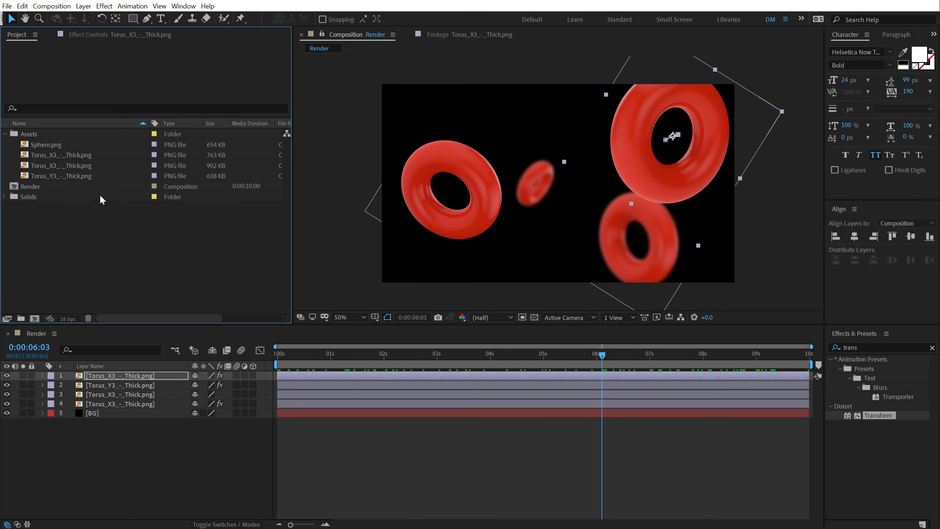
pyautogui.click(76, 174)
pyautogui.moveTo(77, 176); pyautogui.dragTo(120, 373)
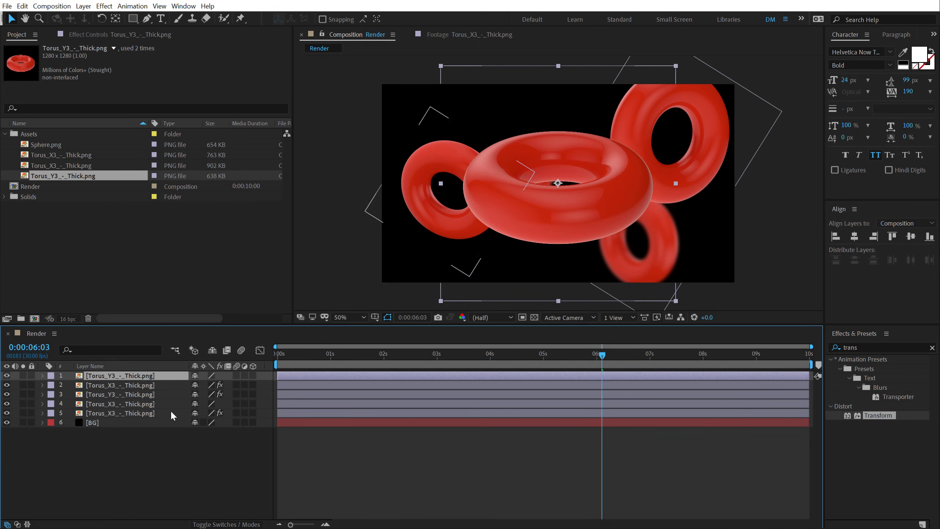
pyautogui.press('s')
pyautogui.moveTo(223, 387); pyautogui.dragTo(203, 387)
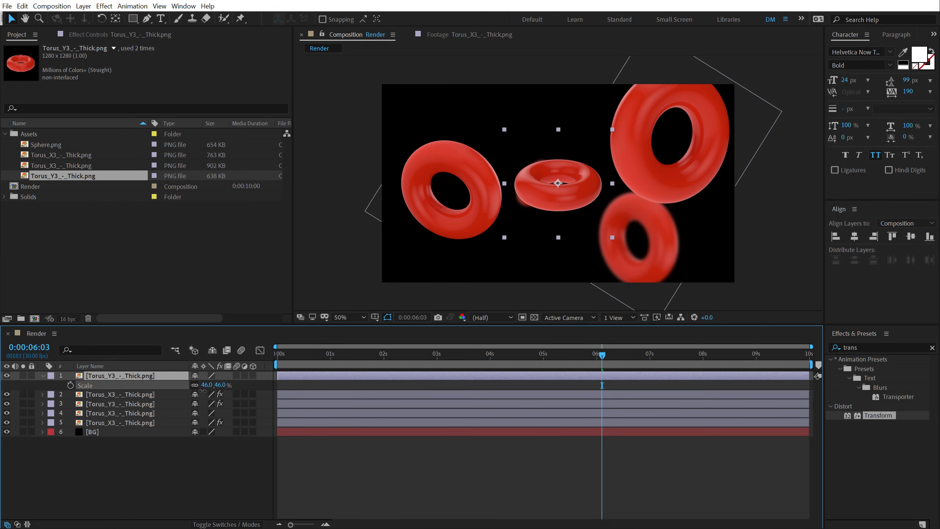
pyautogui.moveTo(578, 186); pyautogui.dragTo(595, 219)
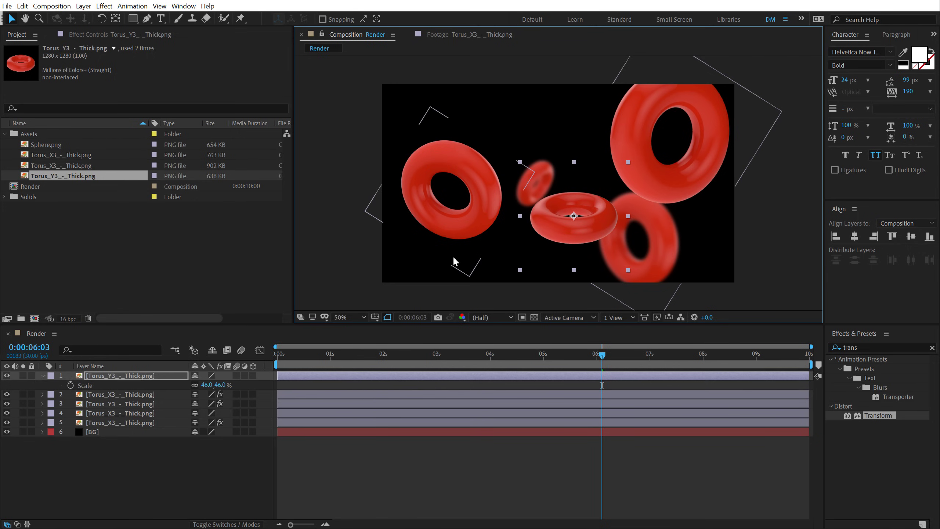
# - Keyframe the new front torus's position from 994, 740 at the first frame to 1332, 670 at the last frame
pyautogui.moveTo(325, 353); pyautogui.dragTo(279, 355)
pyautogui.hotkey('alt', 'shift', 'p')
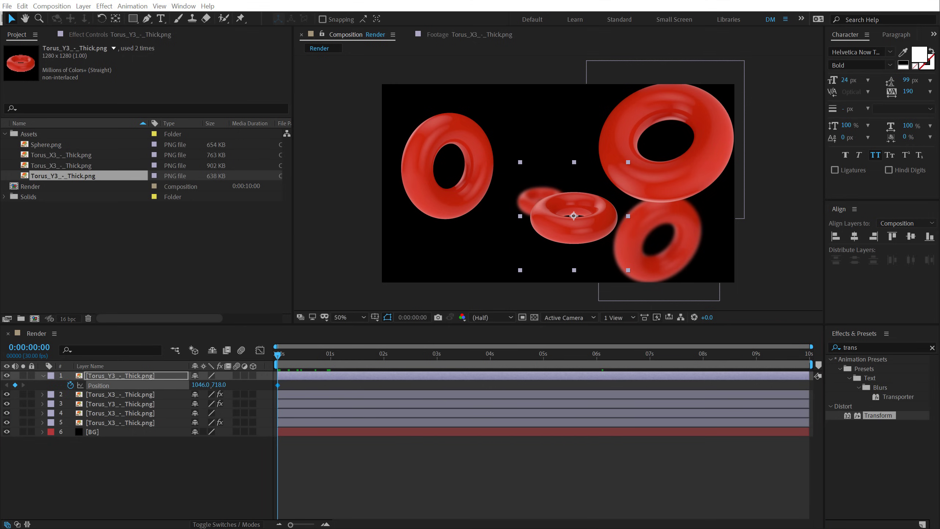
pyautogui.moveTo(597, 220); pyautogui.dragTo(586, 229)
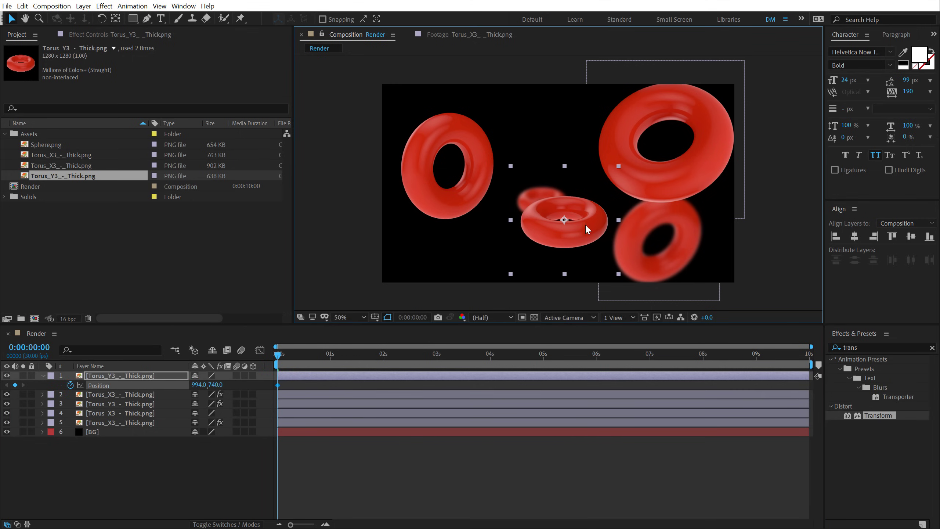
pyautogui.moveTo(287, 358); pyautogui.dragTo(808, 356)
pyautogui.moveTo(592, 227); pyautogui.dragTo(653, 214)
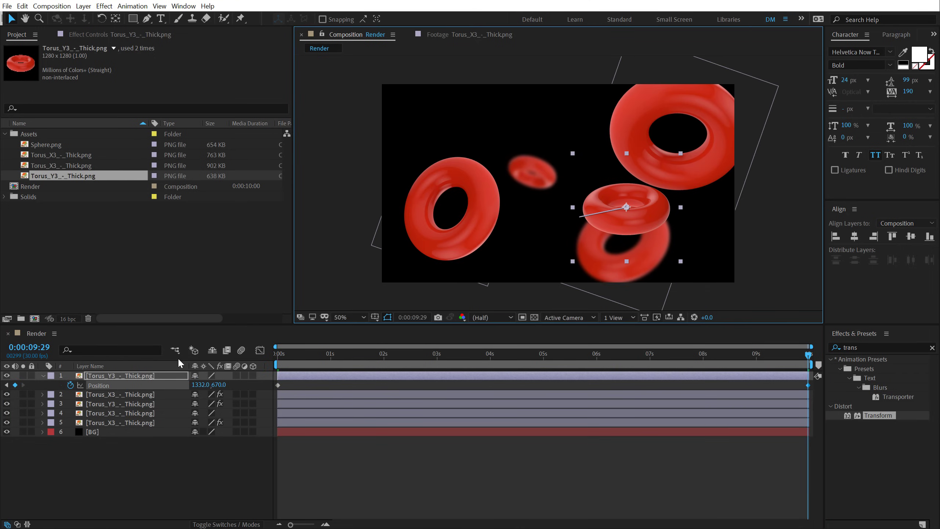
# - Add the expression time*20 to the front torus layer's Rotation and scrub through the animation
pyautogui.click(93, 376)
pyautogui.press('r')
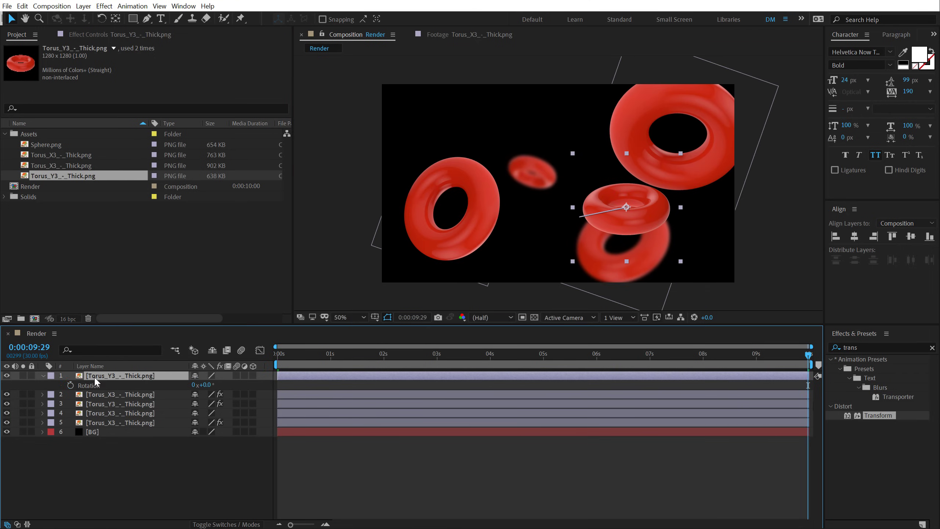
pyautogui.keyDown('alt'); pyautogui.click(70, 385); pyautogui.keyUp('alt')
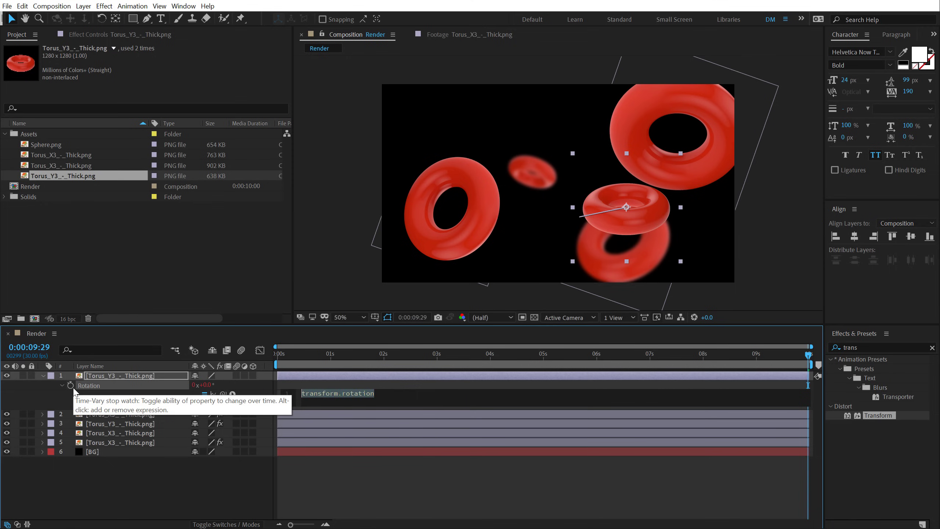
pyautogui.write('time*')
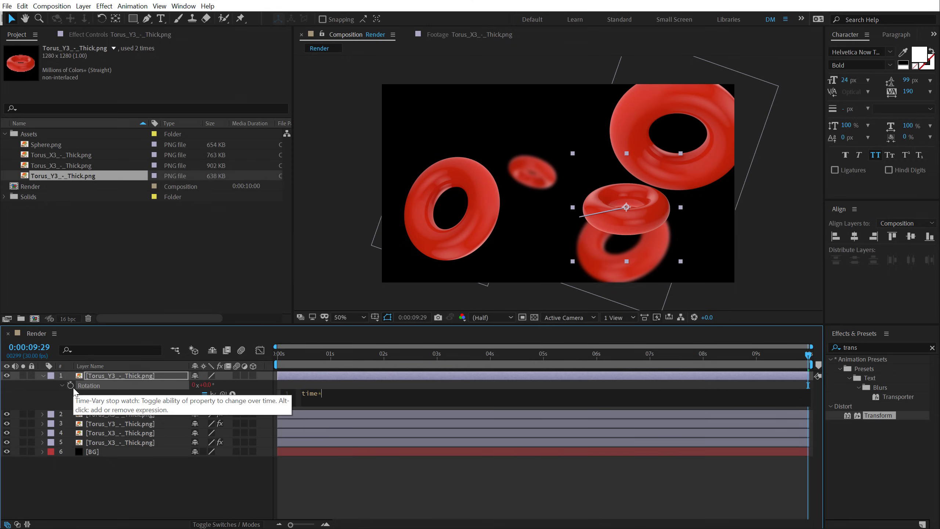
pyautogui.click(84, 497)
pyautogui.moveTo(281, 353); pyautogui.dragTo(855, 355)
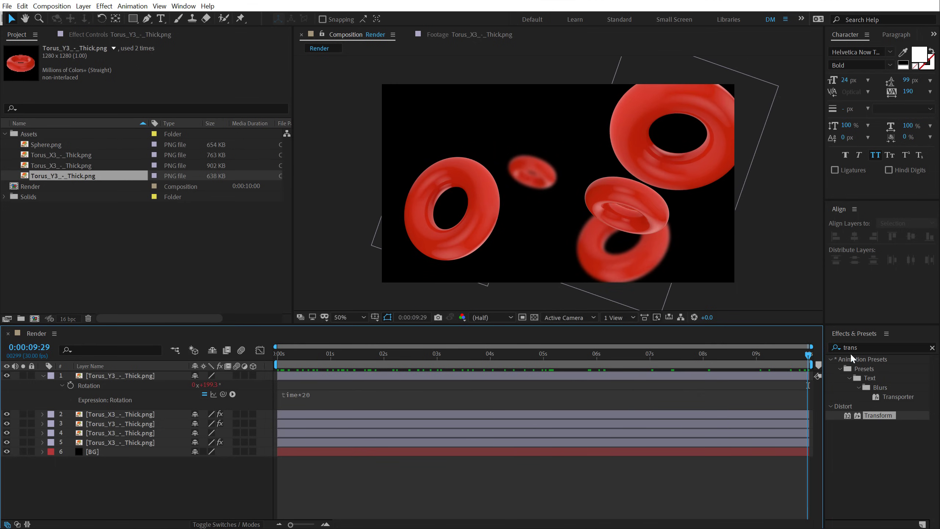
# - Nudge the front torus slightly upward at the last frame, set its layer label to Yellow, and preview the motion
pyautogui.click(43, 375)
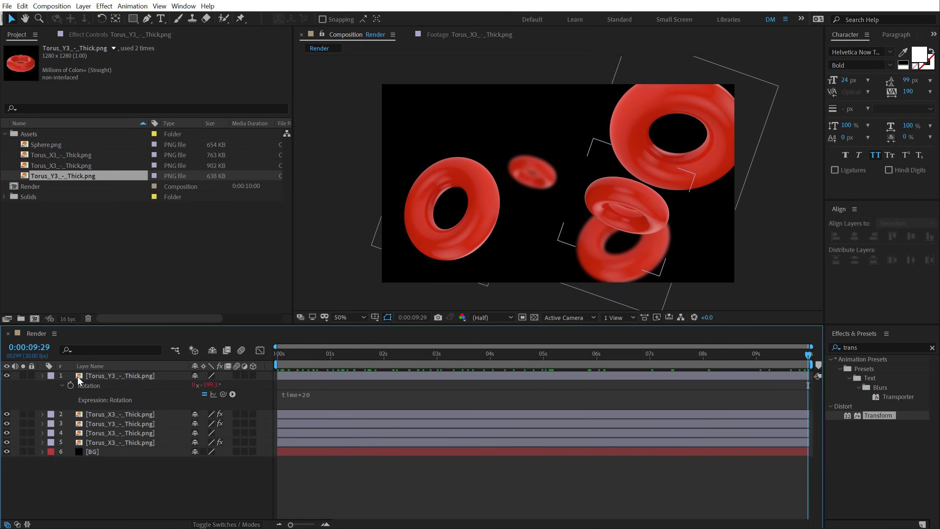
pyautogui.click(77, 375)
pyautogui.moveTo(644, 224); pyautogui.dragTo(637, 227)
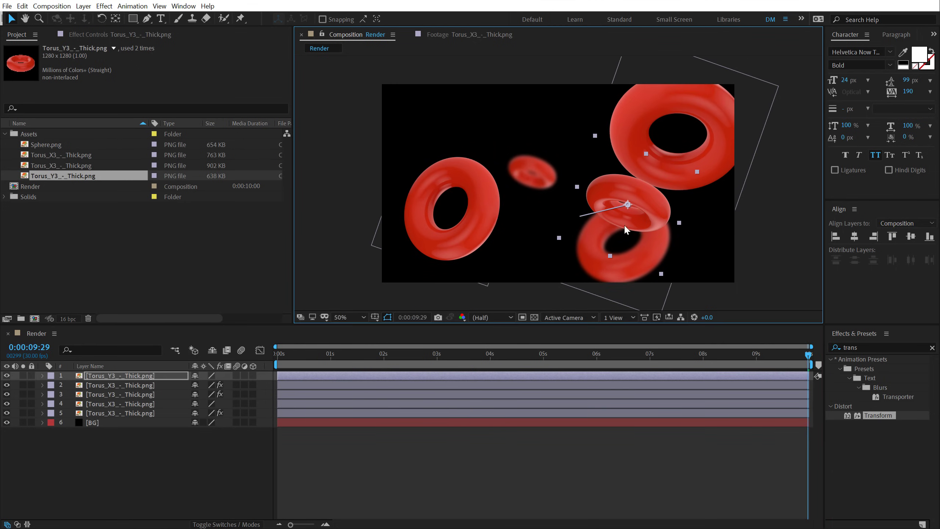
pyautogui.click(53, 378)
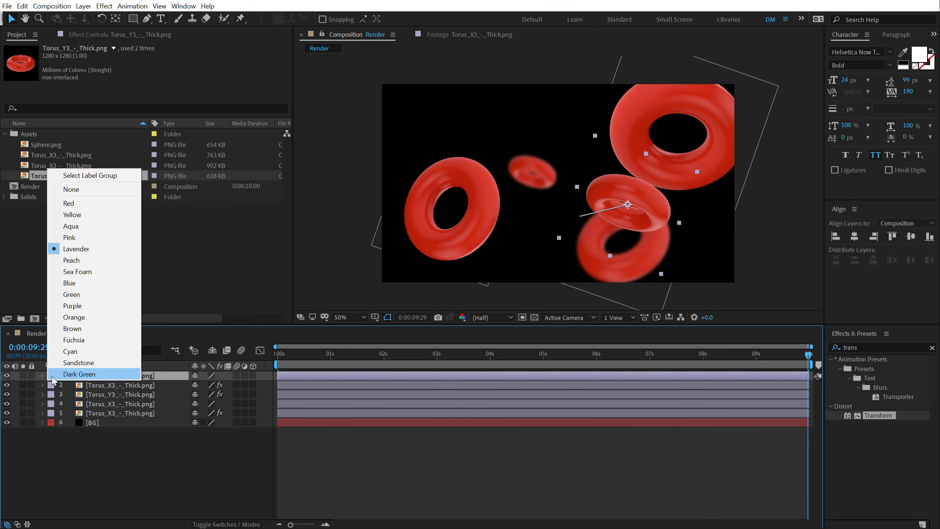
pyautogui.click(76, 214)
pyautogui.click(86, 483)
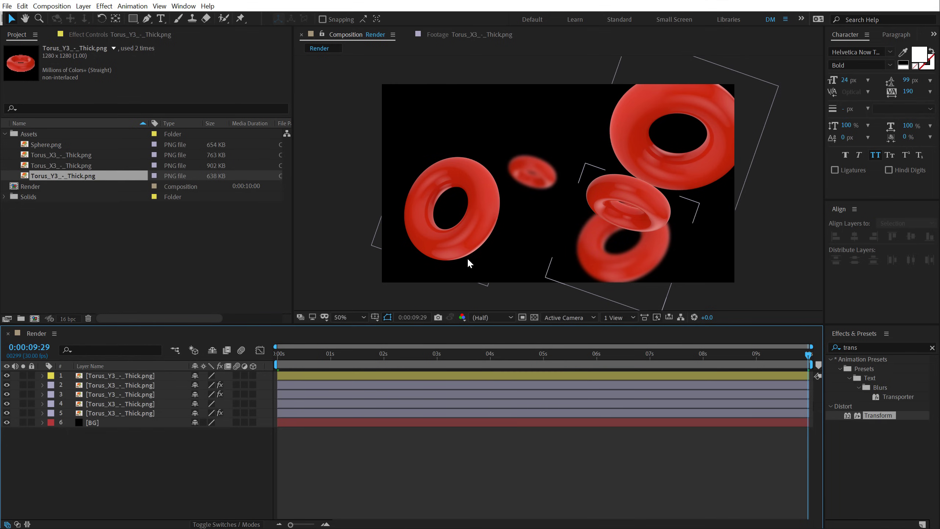
pyautogui.moveTo(287, 357); pyautogui.dragTo(476, 344)
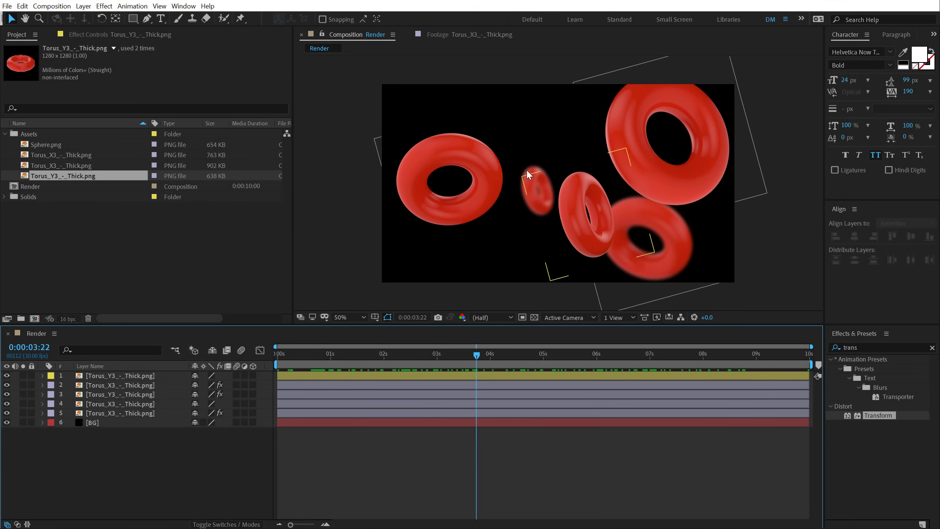
# - Apply the Transform effect to the yellow-labelled torus layer, set the effect's Rotation to -114°, and scrub through the animation
pyautogui.click(112, 377)
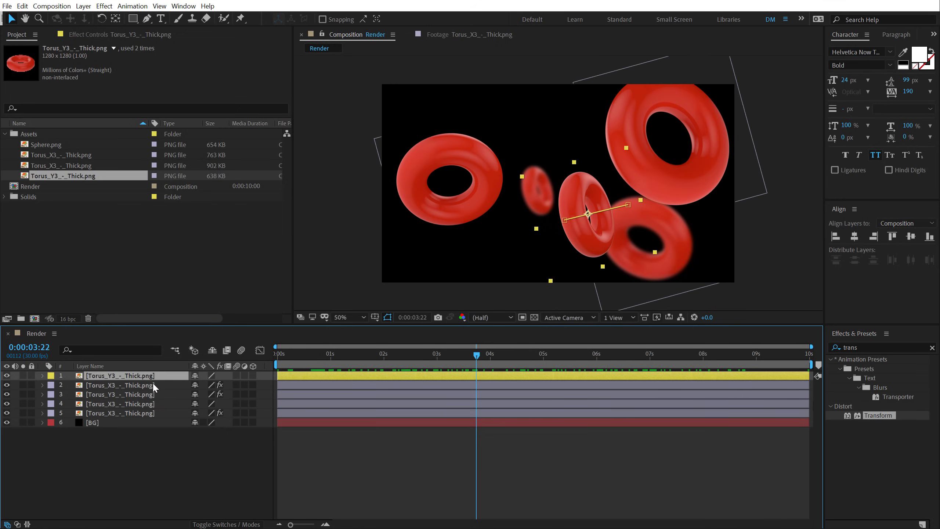
pyautogui.moveTo(872, 416); pyautogui.dragTo(145, 376)
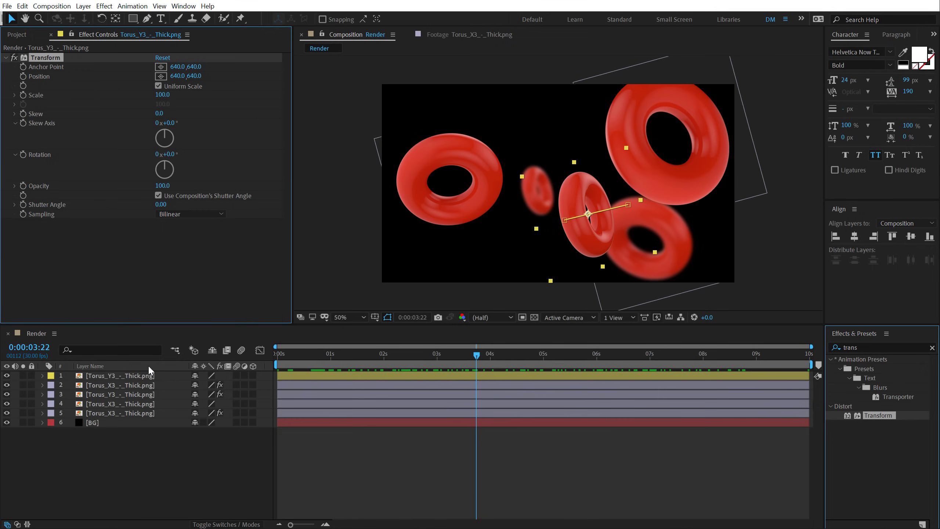
pyautogui.moveTo(171, 158); pyautogui.dragTo(122, 168)
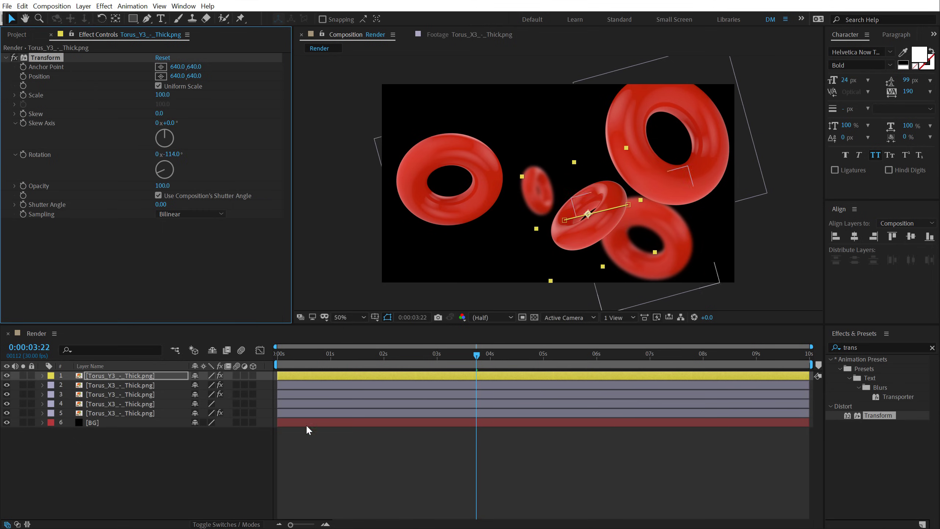
pyautogui.click(300, 442)
pyautogui.moveTo(286, 354); pyautogui.dragTo(259, 385)
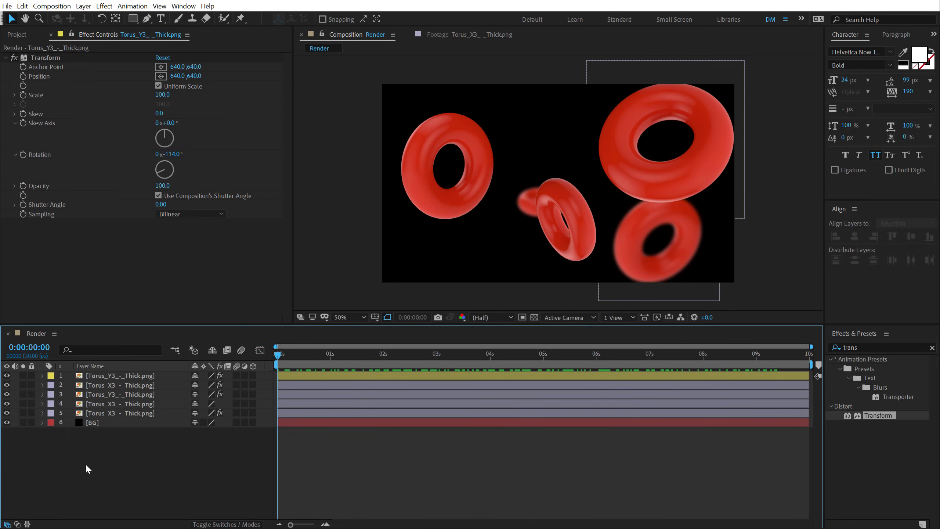
# - Create a text layer reading ANIMATIONS over the torus on the composition's left side
pyautogui.click(157, 17)
pyautogui.click(423, 180)
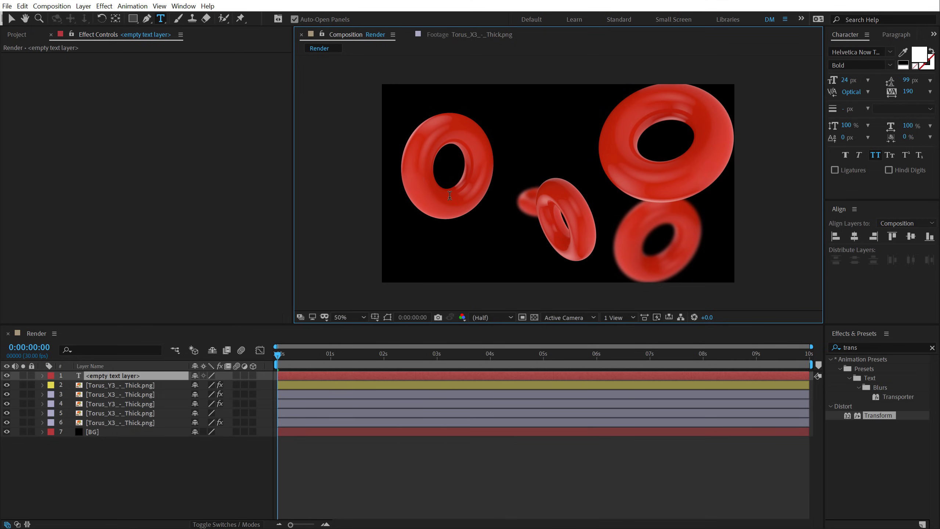
pyautogui.write('ANIMATIONS')
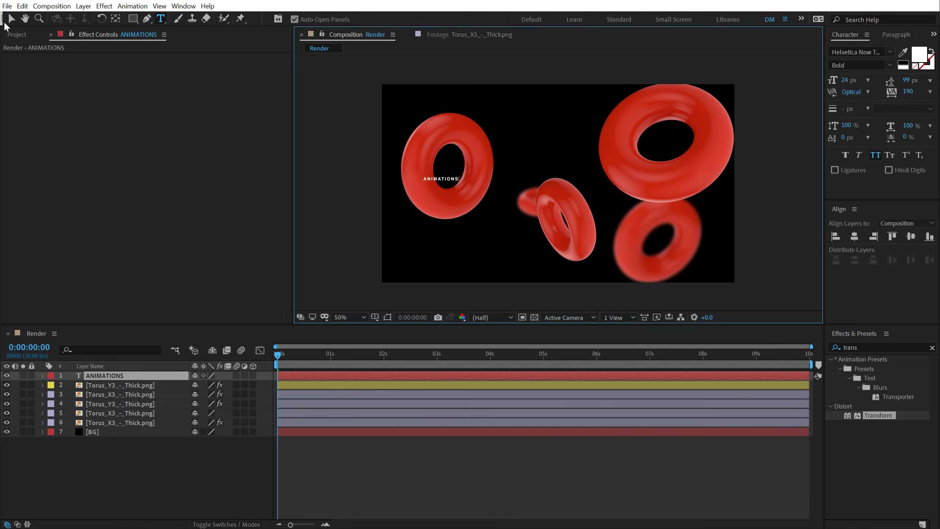
pyautogui.click(11, 18)
# - Change the ANIMATIONS text font to Barlow ExtraBold
pyautogui.click(861, 52)
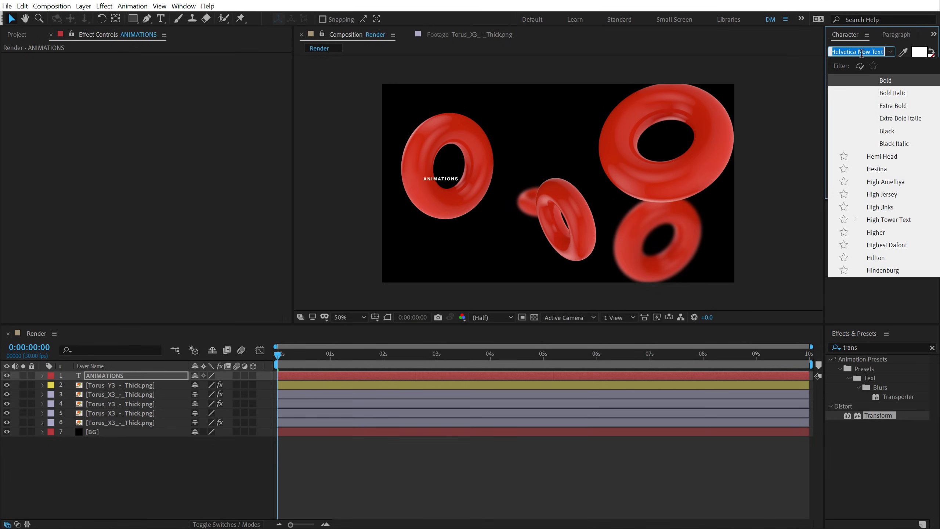
pyautogui.press('capslock')
pyautogui.write('BARLOW')
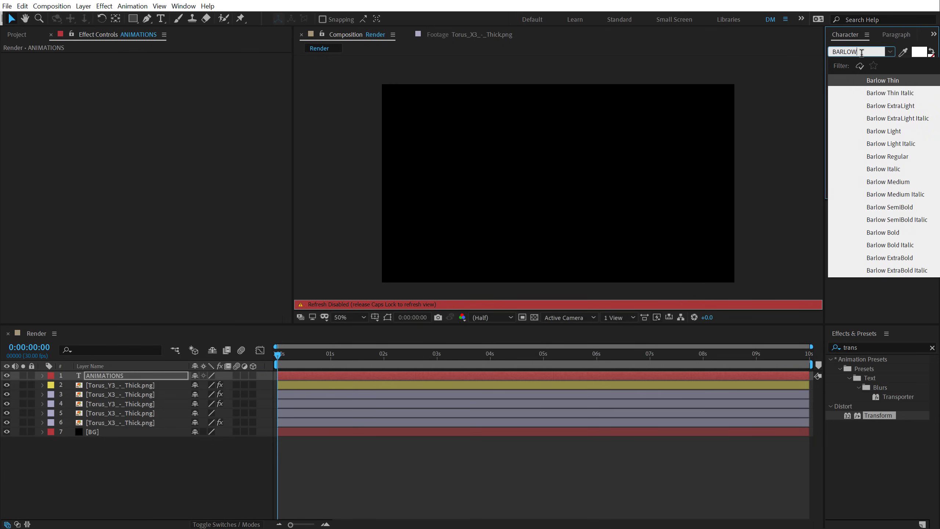
pyautogui.click(909, 260)
pyautogui.press('capslock')
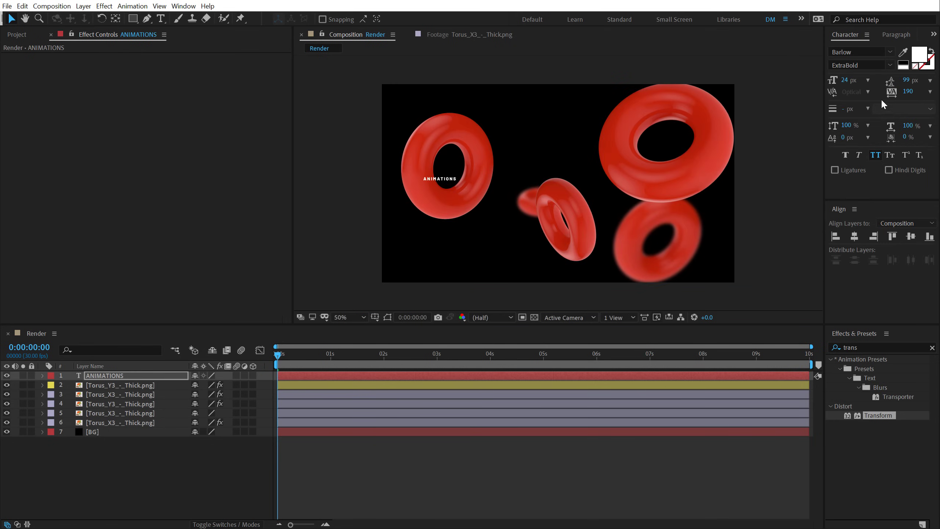
# - Set the ANIMATIONS text's font size to 199 px and its tracking to -8
pyautogui.moveTo(841, 80); pyautogui.dragTo(923, 144)
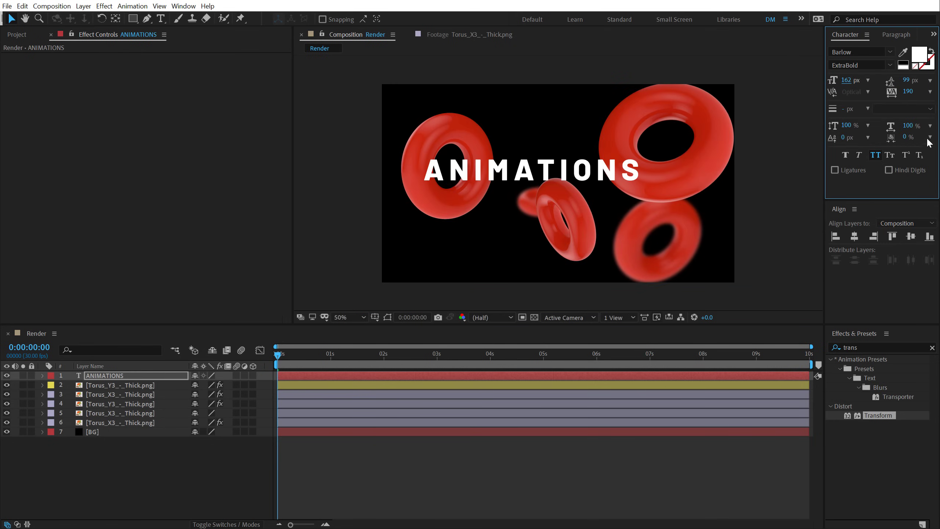
pyautogui.moveTo(911, 96); pyautogui.dragTo(820, 112)
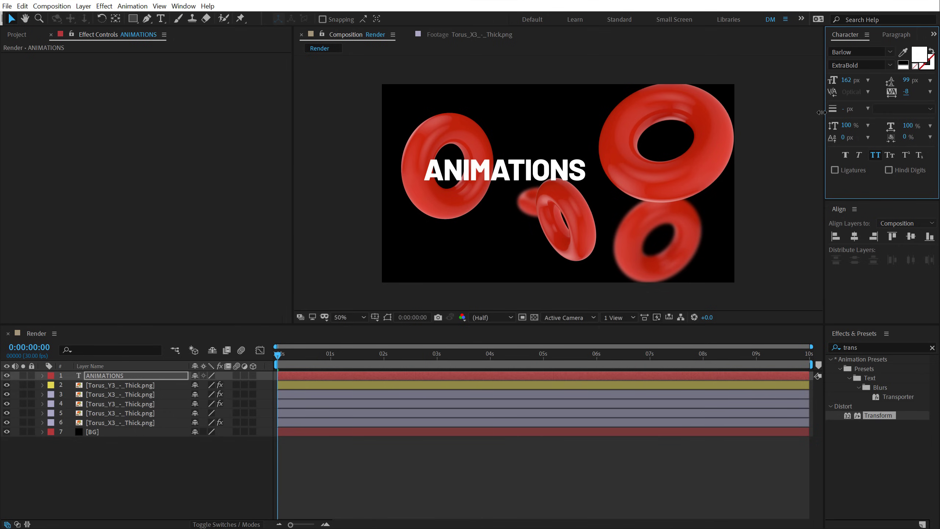
pyautogui.moveTo(850, 80); pyautogui.dragTo(863, 79)
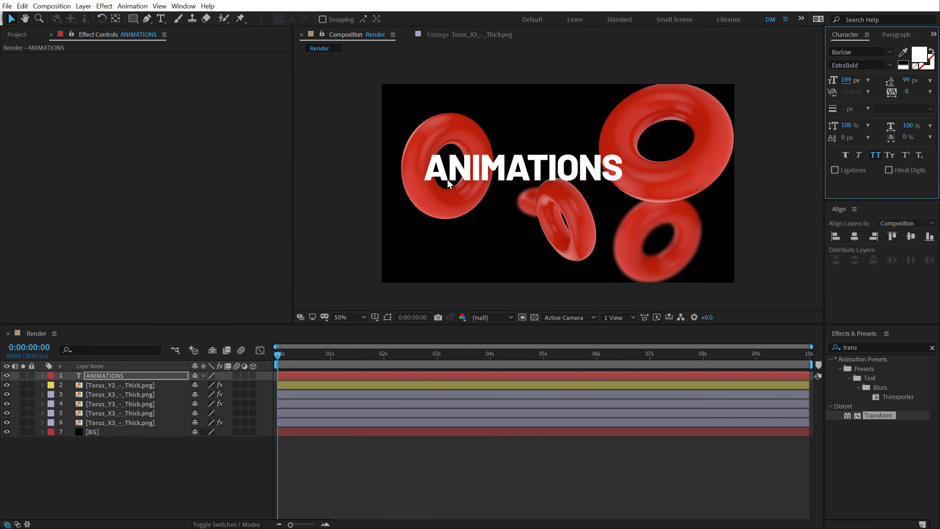
# - Shift the ANIMATIONS text slightly down and left, place its layer directly below the yellow-labelled torus layer, and preview the overlap
pyautogui.moveTo(481, 166); pyautogui.dragTo(474, 176)
pyautogui.moveTo(118, 376); pyautogui.dragTo(119, 387)
pyautogui.click(115, 470)
pyautogui.moveTo(292, 357); pyautogui.dragTo(387, 366)
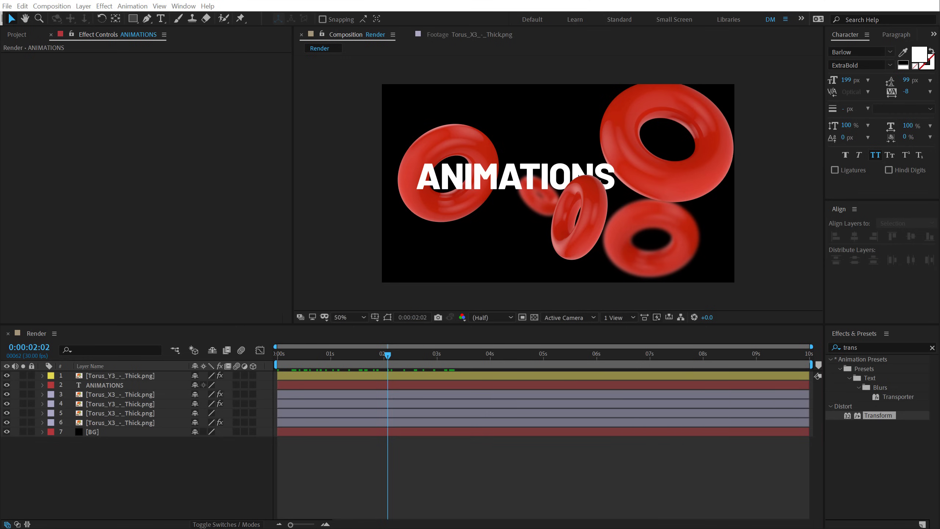
# - Enlarge the ANIMATIONS text to a font size of 243 px
pyautogui.click(102, 386)
pyautogui.moveTo(846, 80); pyautogui.dragTo(862, 75)
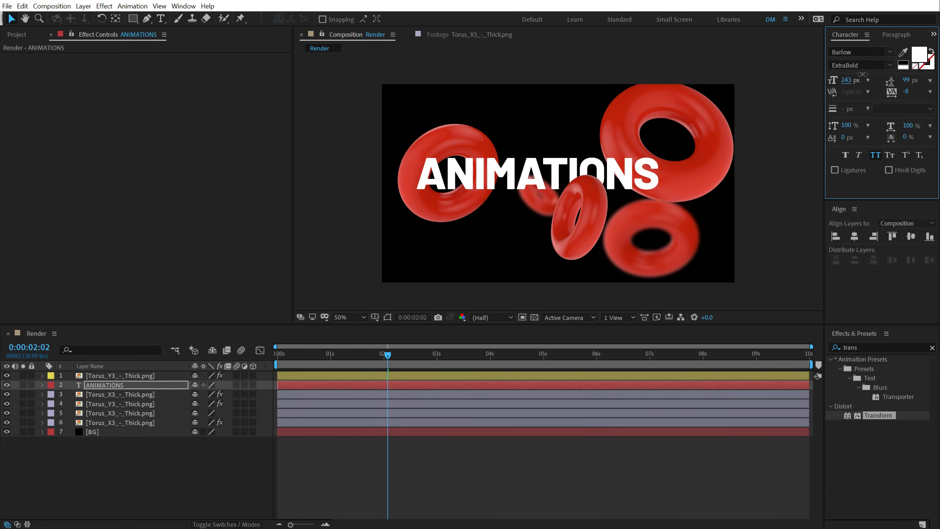
# - Center the ANIMATIONS text horizontally in the composition and preview the toruses moving around it
pyautogui.click(854, 236)
pyautogui.click(527, 457)
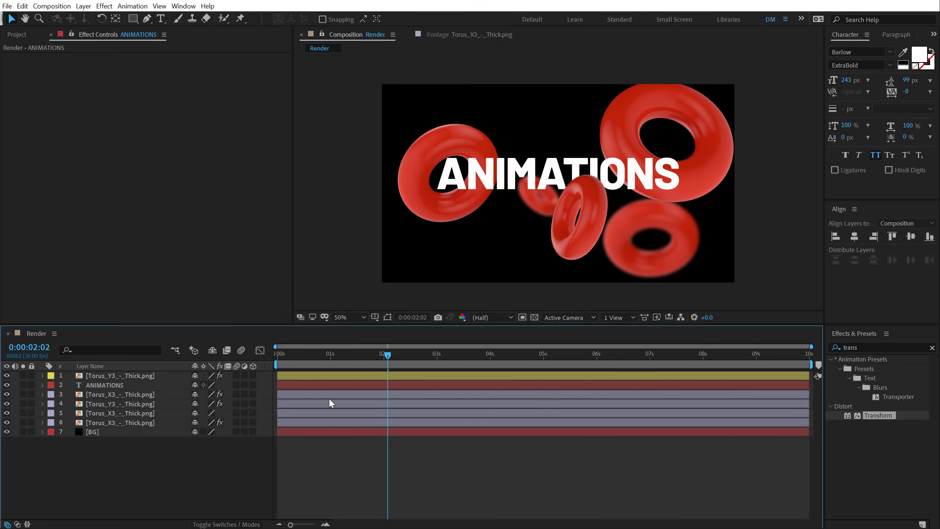
pyautogui.moveTo(293, 357); pyautogui.dragTo(408, 358)
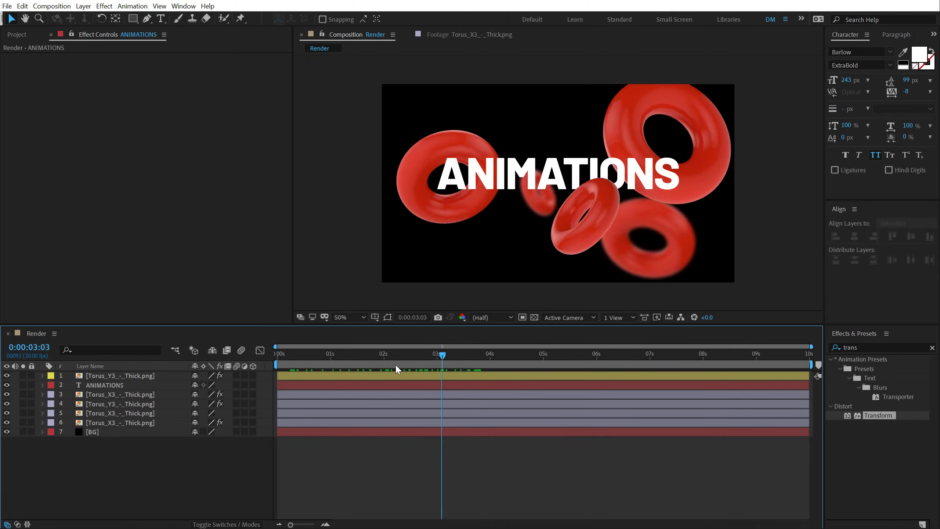
pyautogui.moveTo(395, 369); pyautogui.dragTo(339, 368)
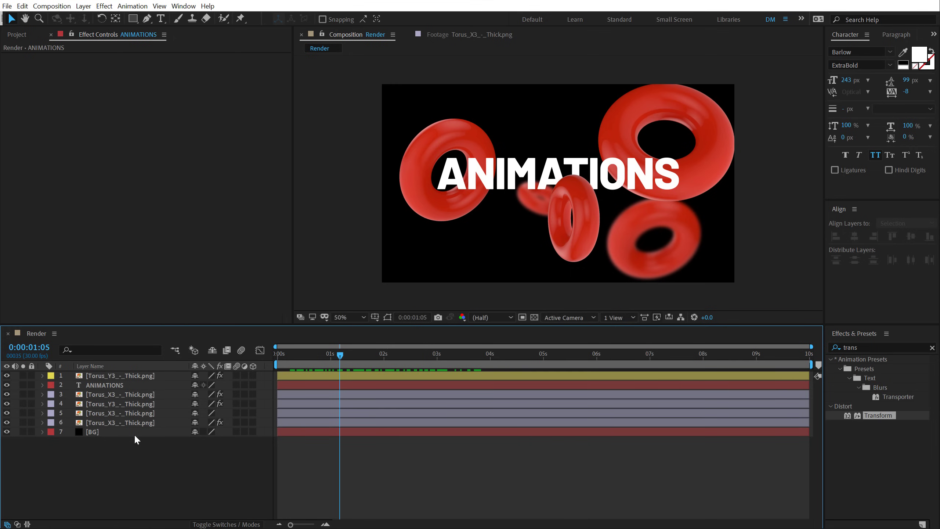
# - Apply the 4-Color Gradient effect to the BG layer
pyautogui.click(116, 430)
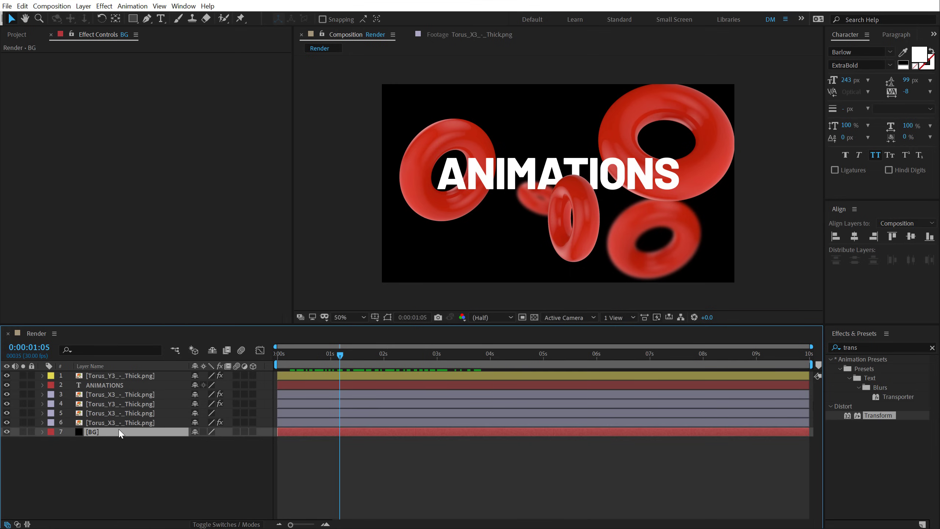
pyautogui.click(879, 346)
pyautogui.write('4')
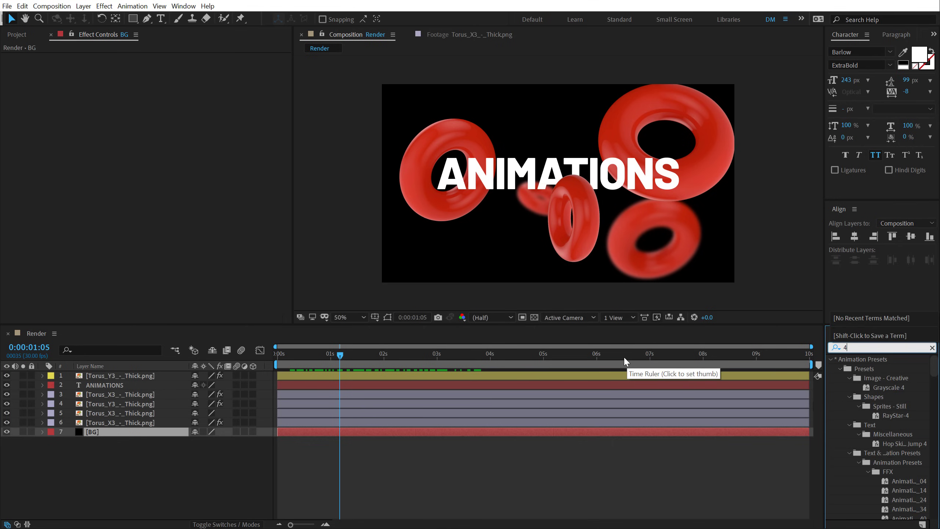
pyautogui.write('-c')
pyautogui.moveTo(870, 369); pyautogui.dragTo(144, 431)
# - Set the gradient's Color 1 to a very dark purple and Color 2 to a very dark red
pyautogui.click(159, 87)
pyautogui.moveTo(305, 217); pyautogui.dragTo(306, 208)
pyautogui.moveTo(225, 233); pyautogui.dragTo(300, 293)
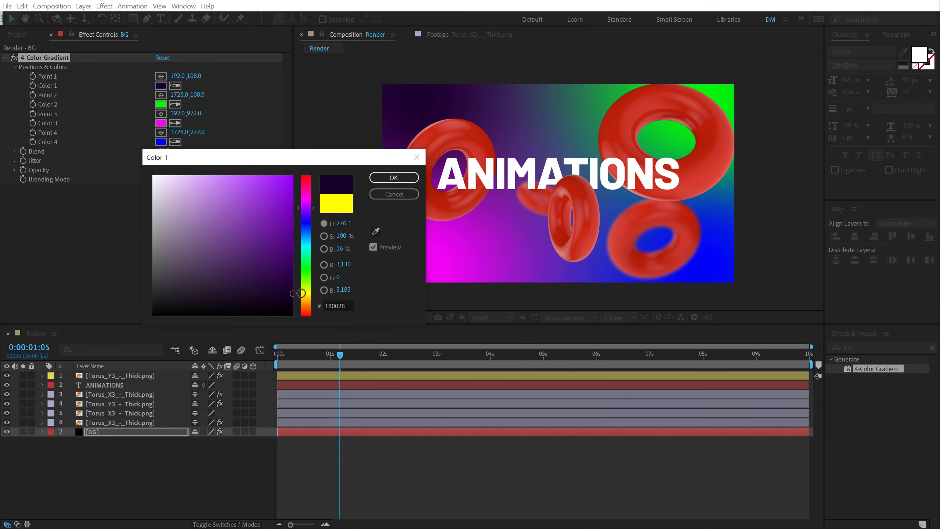
pyautogui.click(393, 177)
pyautogui.click(160, 104)
pyautogui.moveTo(298, 280); pyautogui.dragTo(307, 312)
pyautogui.moveTo(279, 283); pyautogui.dragTo(298, 298)
pyautogui.click(381, 181)
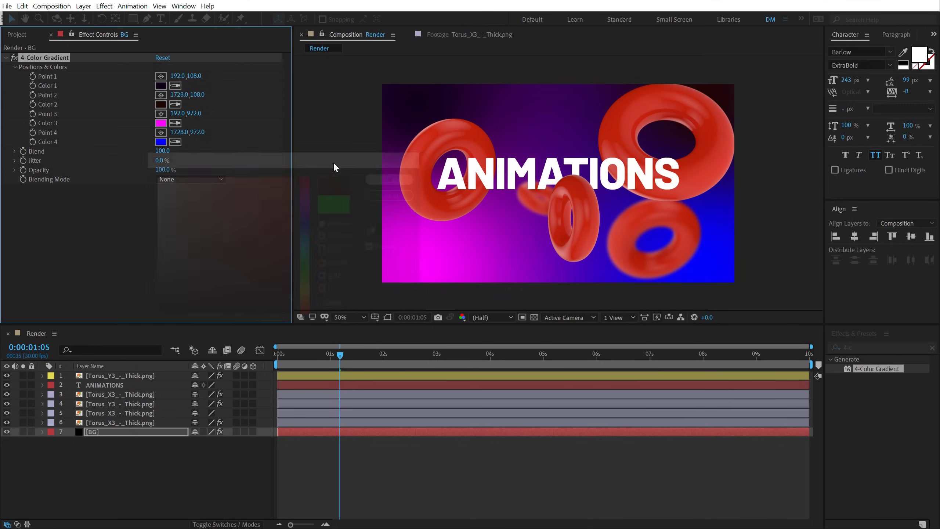
# - Set the gradient's Color 3 to black (000000) and Color 4 to dark blue 000023
pyautogui.click(160, 123)
pyautogui.moveTo(159, 300)
pyautogui.mouseDown()
pyautogui.moveTo(129, 303)
pyautogui.moveTo(110, 323)
pyautogui.mouseUp()
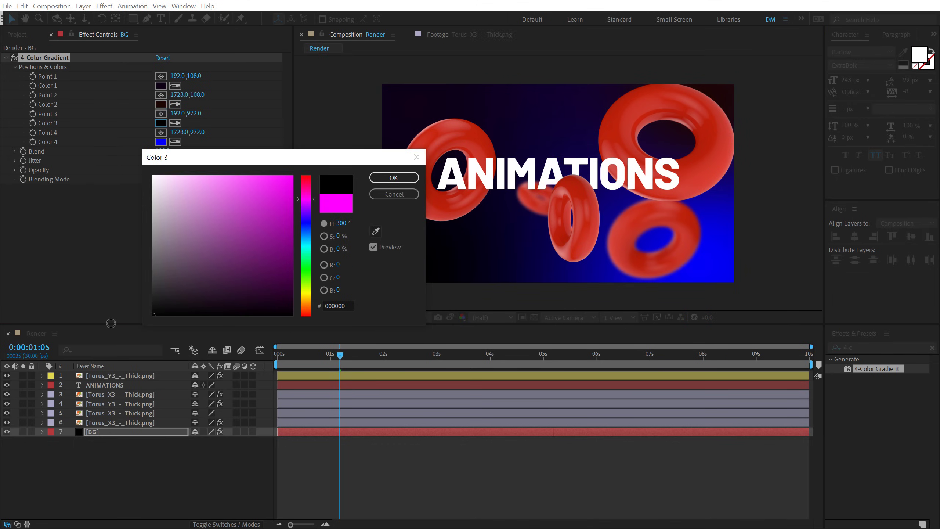
pyautogui.click(396, 179)
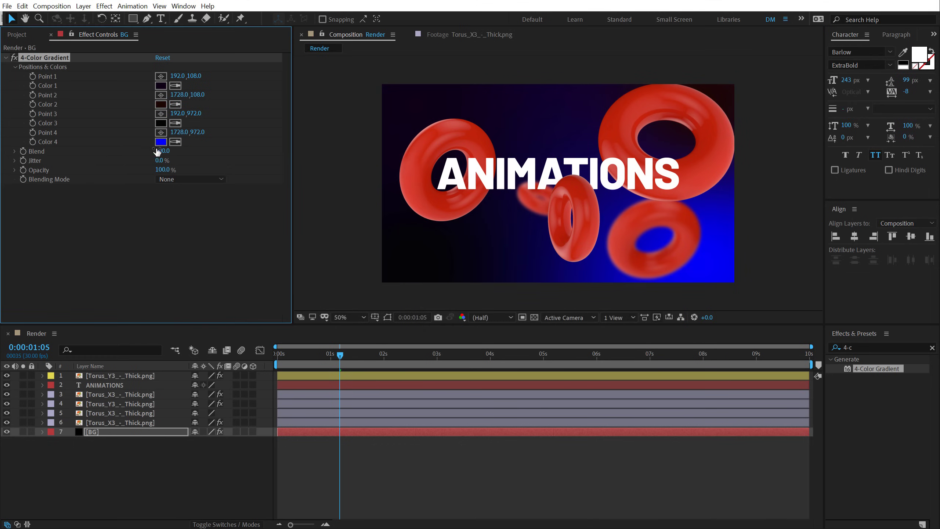
pyautogui.click(161, 142)
pyautogui.moveTo(278, 285); pyautogui.dragTo(307, 310)
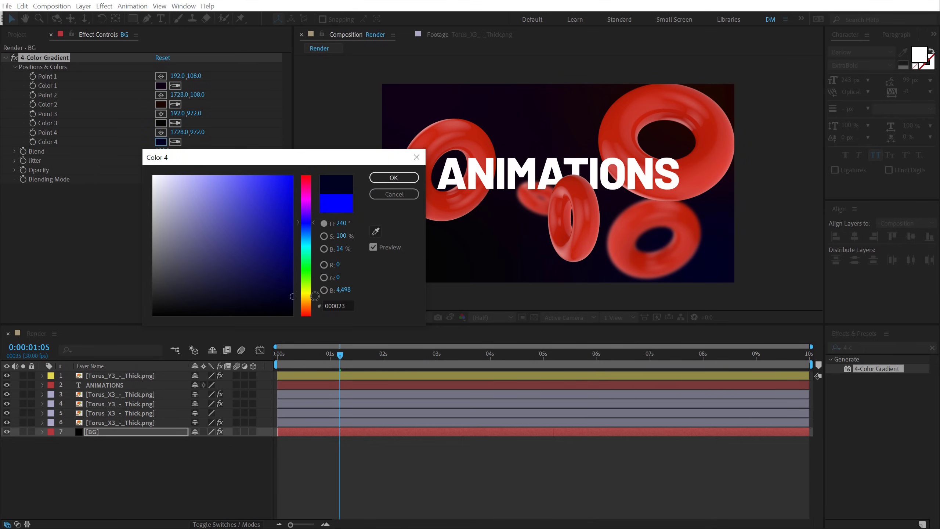
pyautogui.click(393, 177)
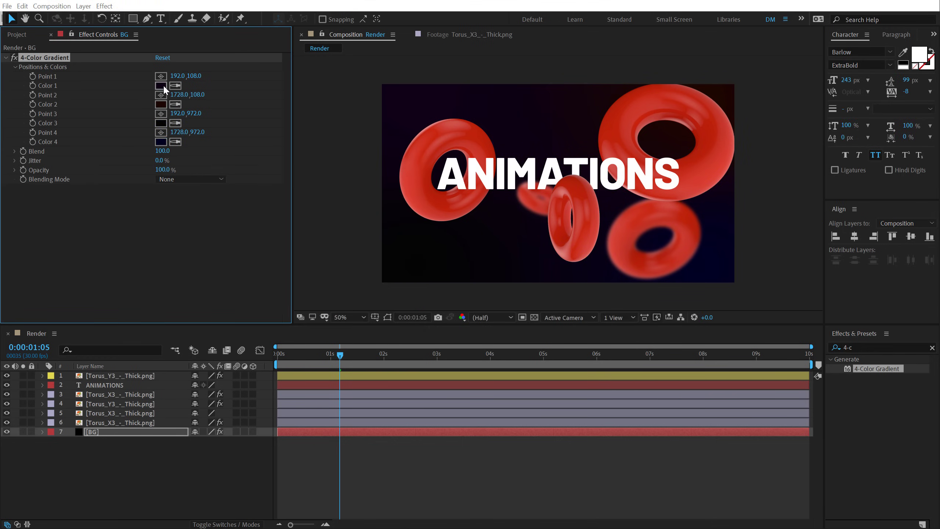
# - Brighten the gradient's Color 1 slightly to dark purple 150023
pyautogui.click(160, 85)
pyautogui.moveTo(292, 303); pyautogui.dragTo(294, 295)
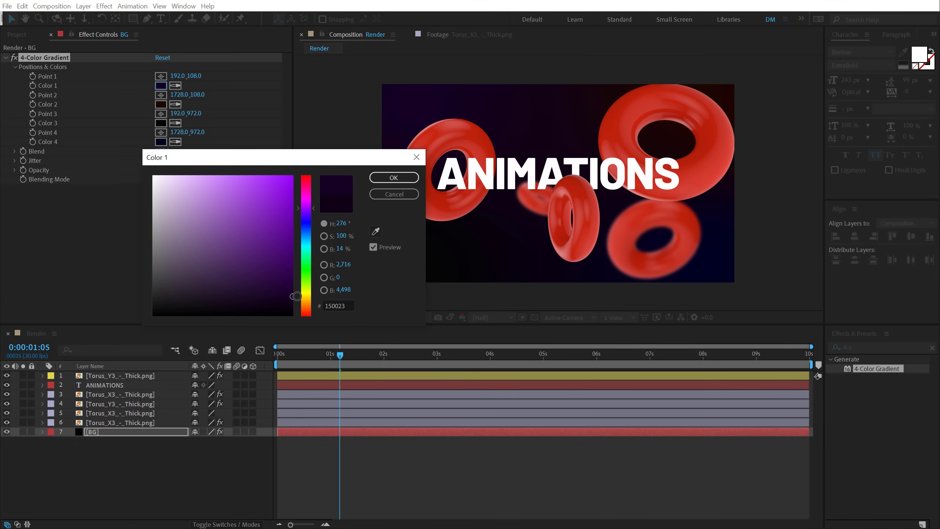
pyautogui.click(393, 178)
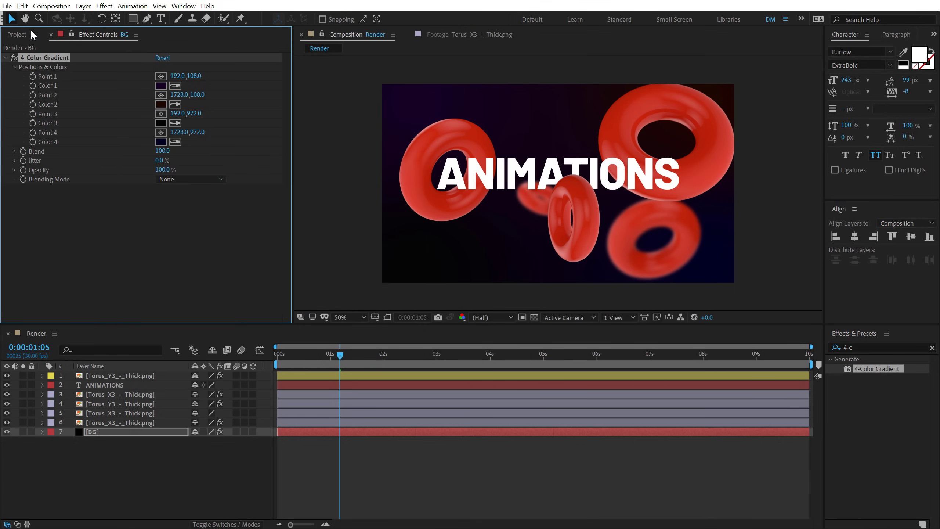
# - Check that the project's colour depth is set to 16 bpc
pyautogui.click(32, 35)
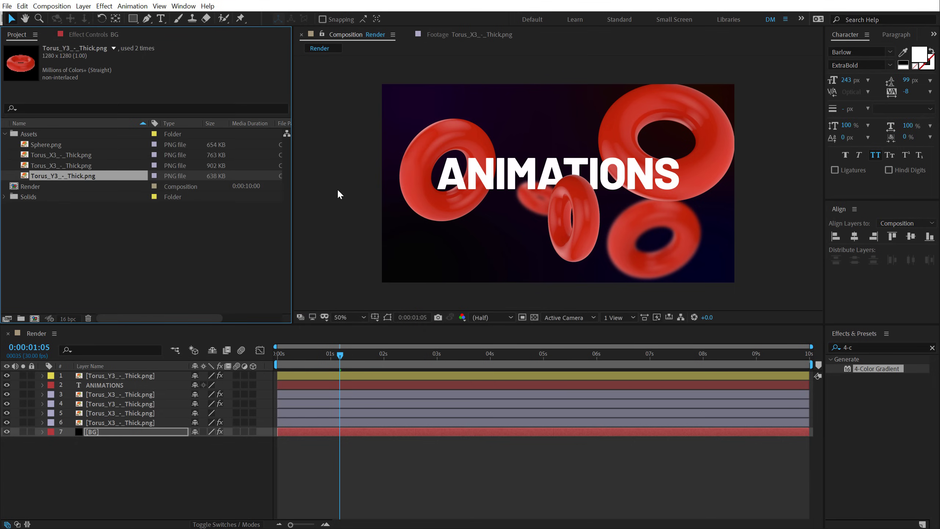
pyautogui.keyDown('alt'); pyautogui.click(69, 319); pyautogui.keyUp('alt')
pyautogui.click(150, 262)
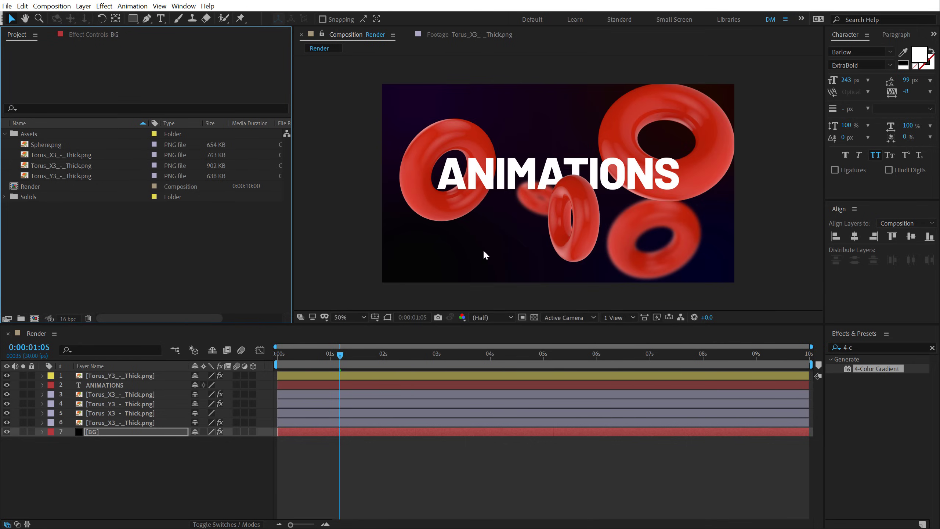
# - Apply the Tritone effect to the blurred torus on layer 6 and set its midtones to red FF3444
pyautogui.click(122, 394)
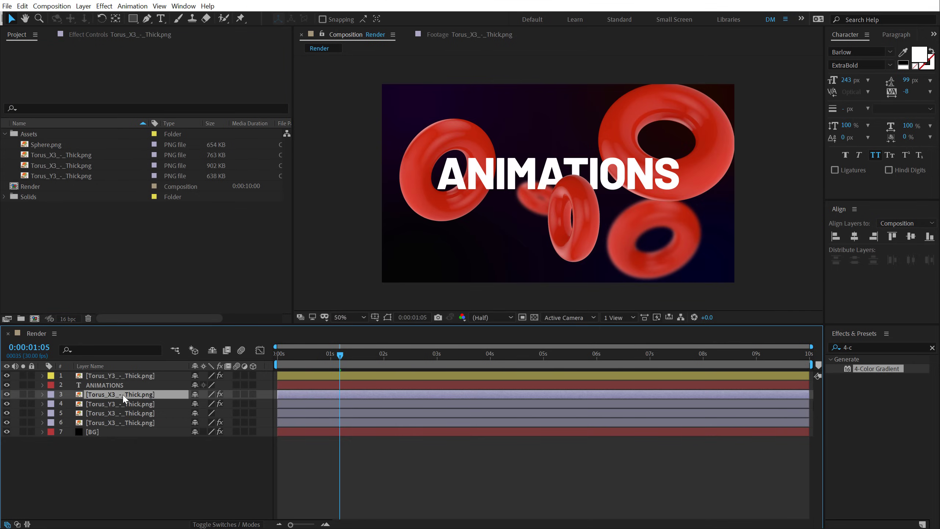
pyautogui.click(114, 423)
pyautogui.click(862, 346)
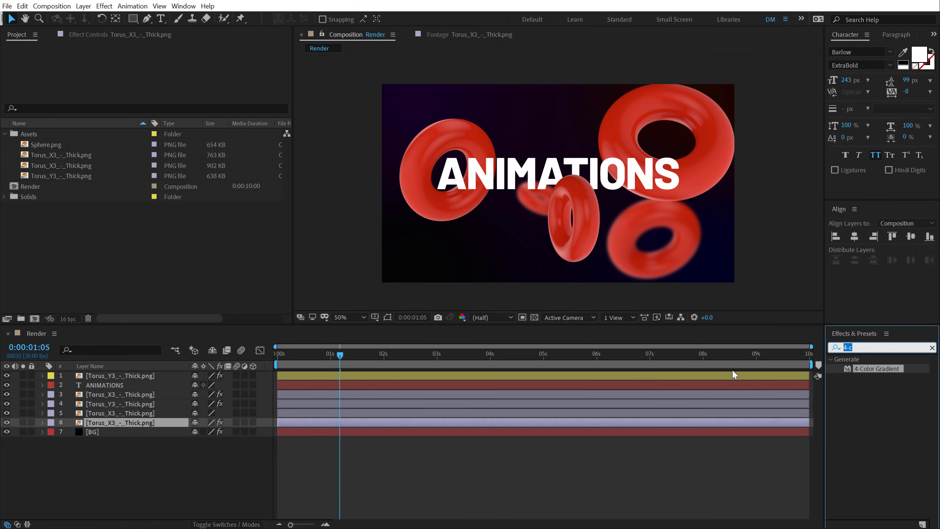
pyautogui.write('trit')
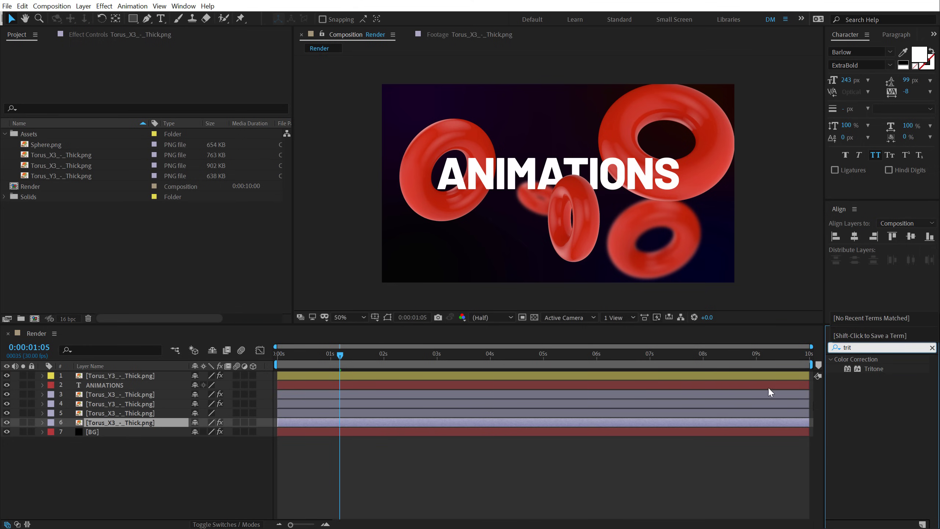
pyautogui.doubleClick(875, 368)
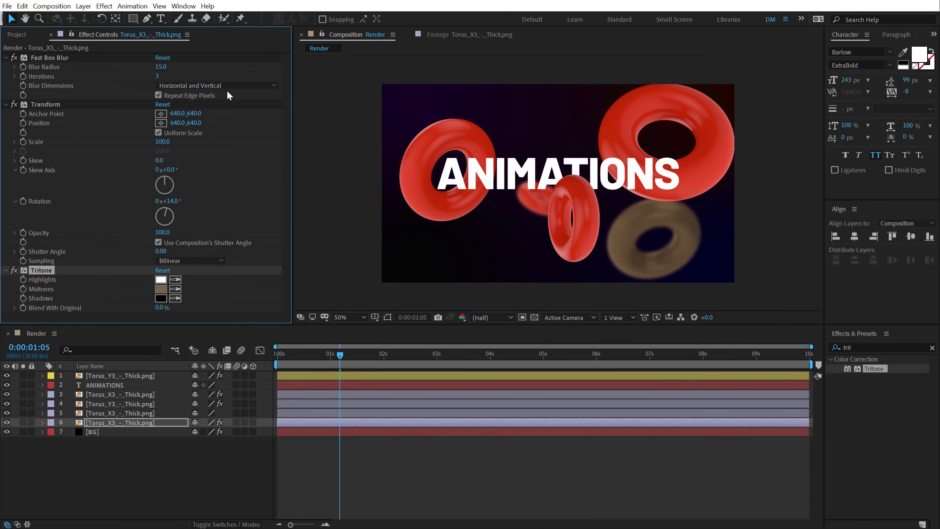
pyautogui.click(160, 291)
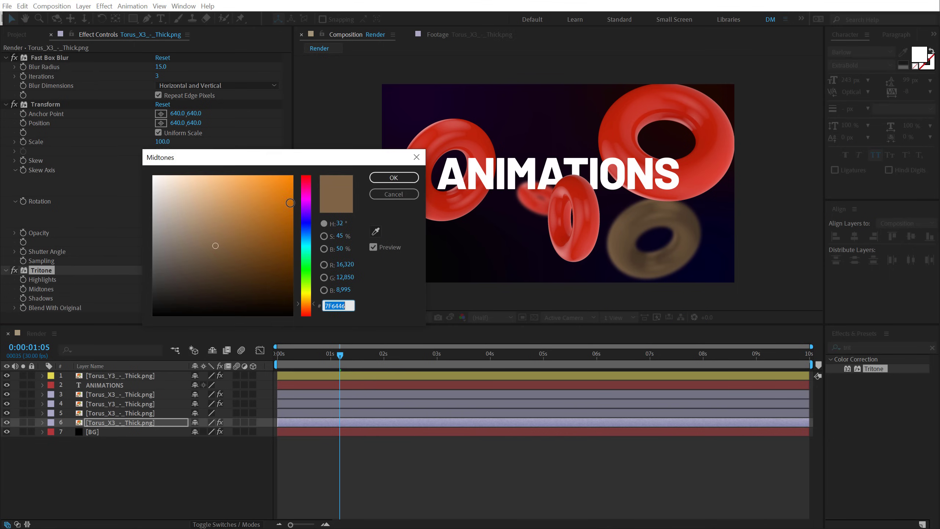
pyautogui.click(305, 182)
pyautogui.moveTo(267, 169); pyautogui.dragTo(265, 163)
pyautogui.click(383, 178)
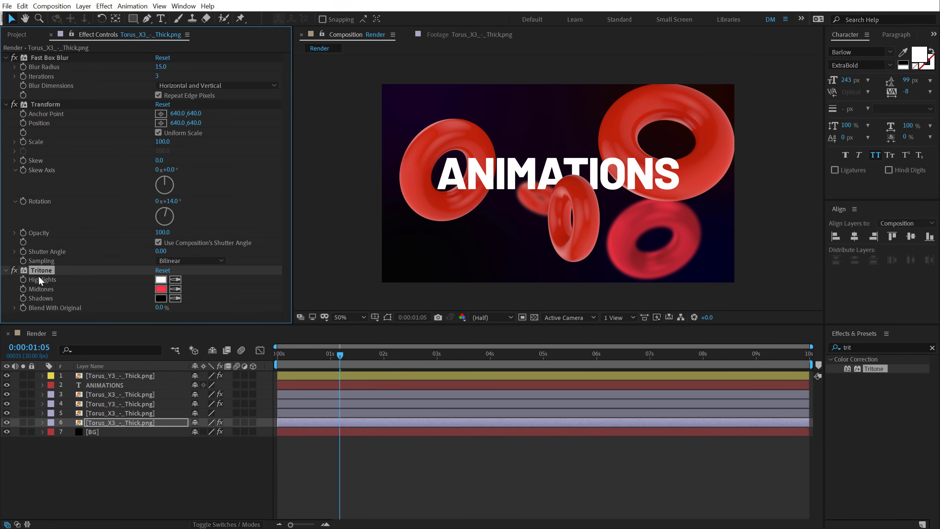
# - Copy the Tritone effect onto the torus on layer 5 and change its midtones to purple 8E00FF
pyautogui.click(99, 412)
pyautogui.hotkey('ctrl', 'v')
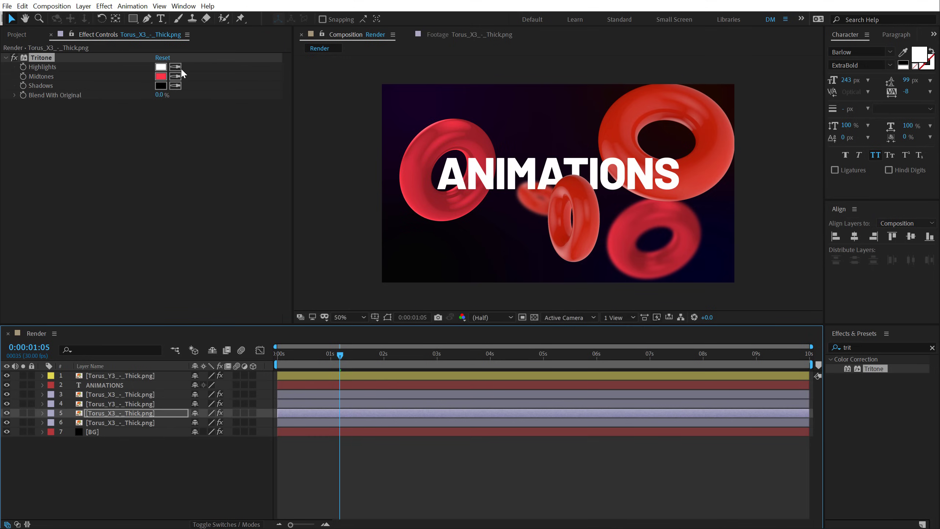
pyautogui.click(161, 77)
pyautogui.write('AA00FF')
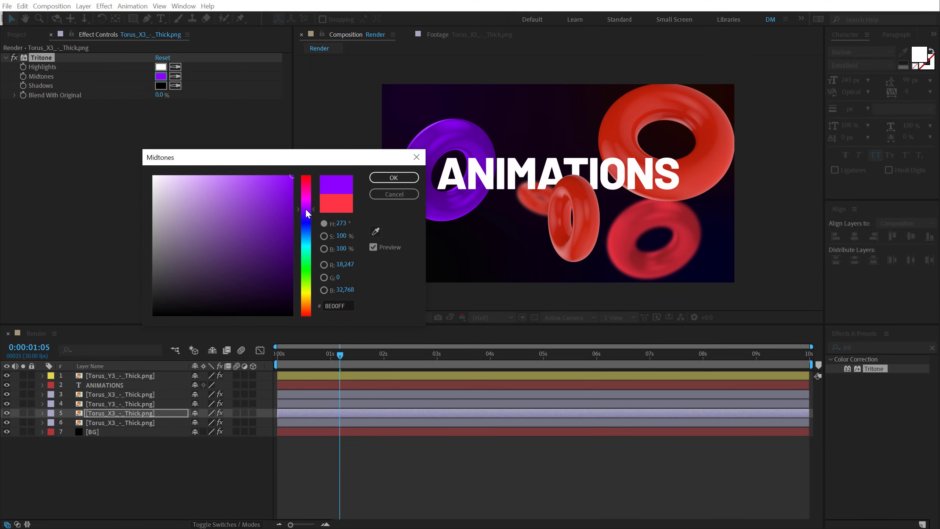
pyautogui.moveTo(306, 207); pyautogui.dragTo(305, 209)
pyautogui.click(393, 177)
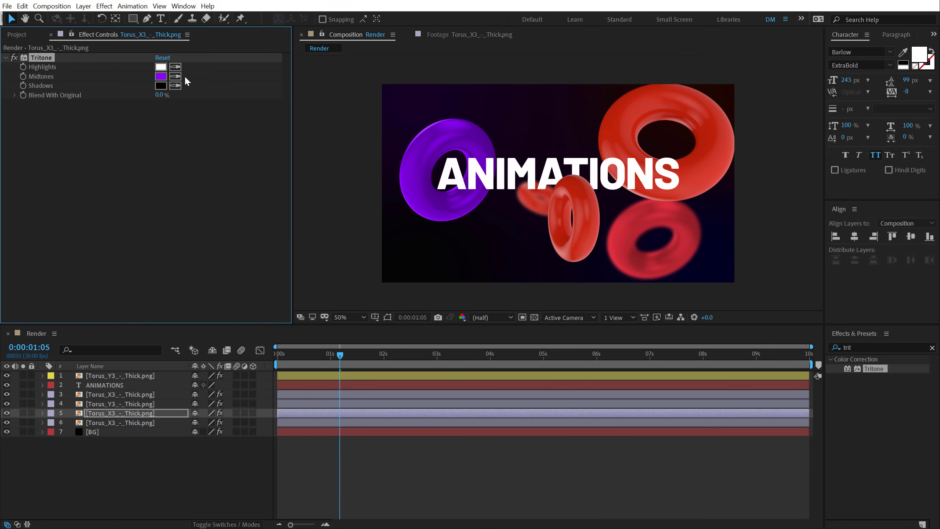
# - Tint the Tritone highlights of the layer 5 torus a light purple
pyautogui.click(160, 67)
pyautogui.moveTo(262, 182); pyautogui.dragTo(229, 156)
pyautogui.click(312, 238)
pyautogui.moveTo(310, 238); pyautogui.dragTo(305, 210)
pyautogui.moveTo(262, 178); pyautogui.dragTo(206, 151)
pyautogui.click(393, 178)
# - Copy the red Tritone onto the toruses on layers 4 and 3, and set layer 3's midtones to golden yellow FFB31A
pyautogui.click(104, 402)
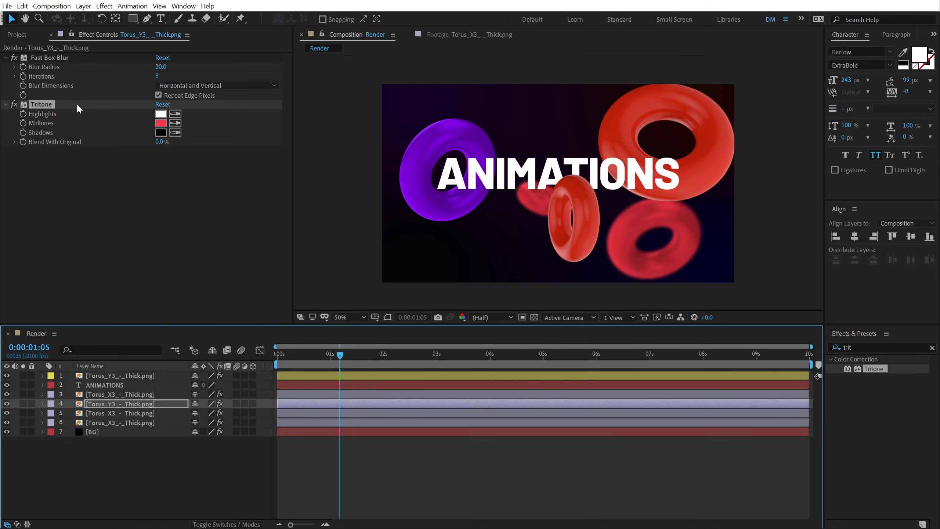
pyautogui.click(106, 394)
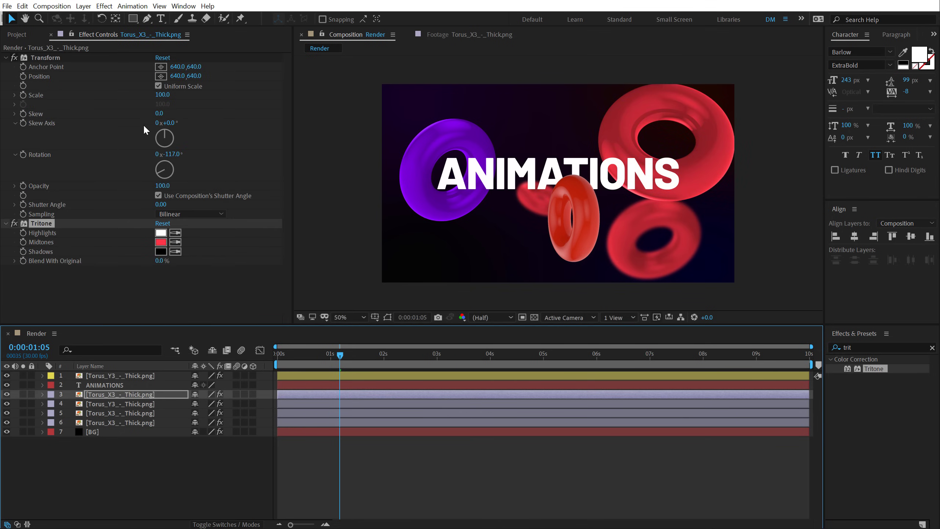
pyautogui.click(160, 243)
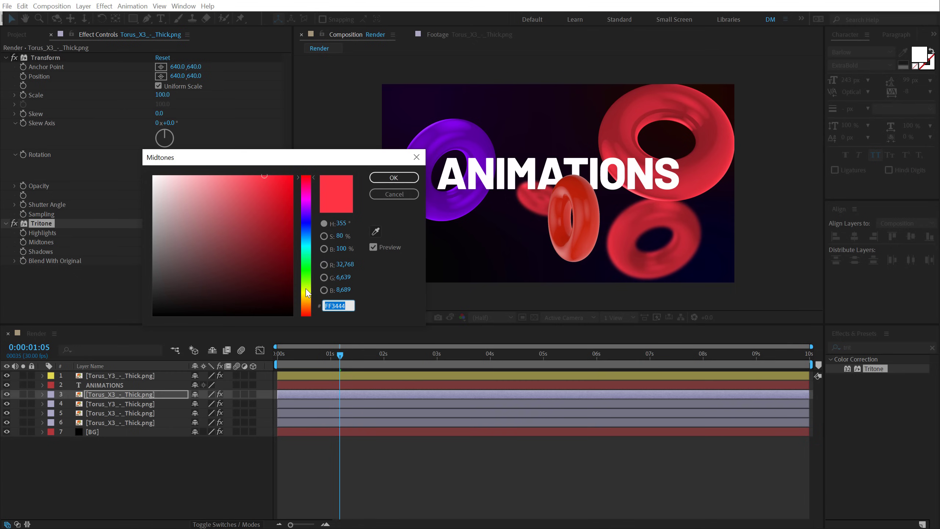
pyautogui.moveTo(307, 297)
pyautogui.mouseDown()
pyautogui.moveTo(306, 310)
pyautogui.moveTo(306, 293)
pyautogui.moveTo(309, 300)
pyautogui.mouseUp()
pyautogui.click(279, 175)
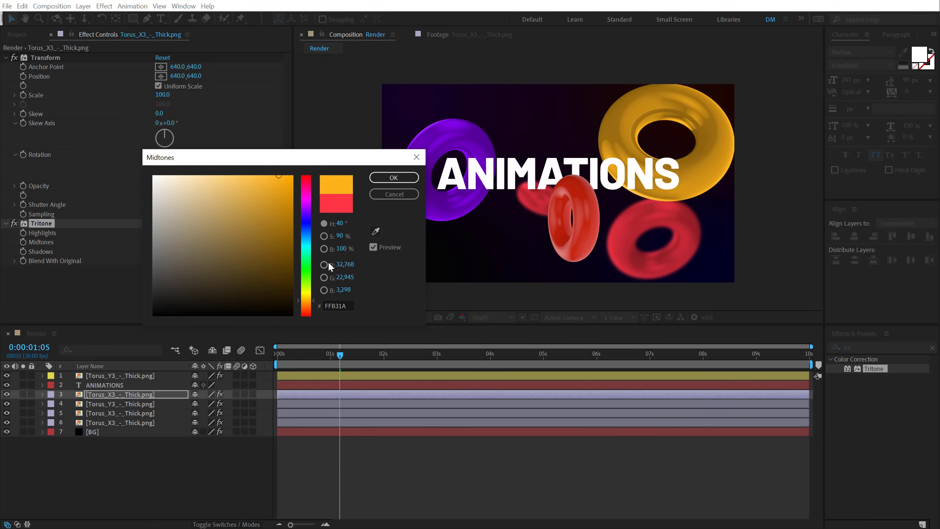
pyautogui.click(393, 177)
# - Copy the Tritone onto the yellow-labelled torus on layer 1 and set its midtones to blue 0082FF
pyautogui.click(112, 377)
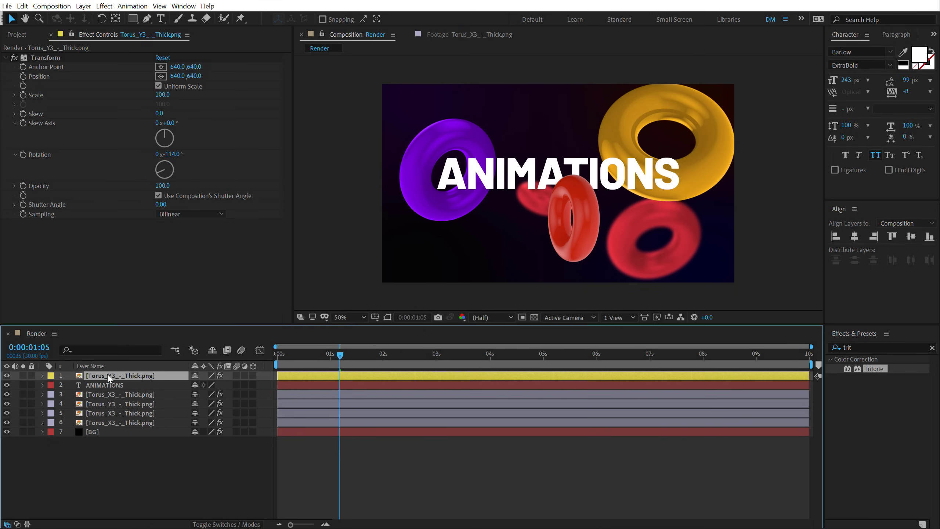
pyautogui.click(162, 243)
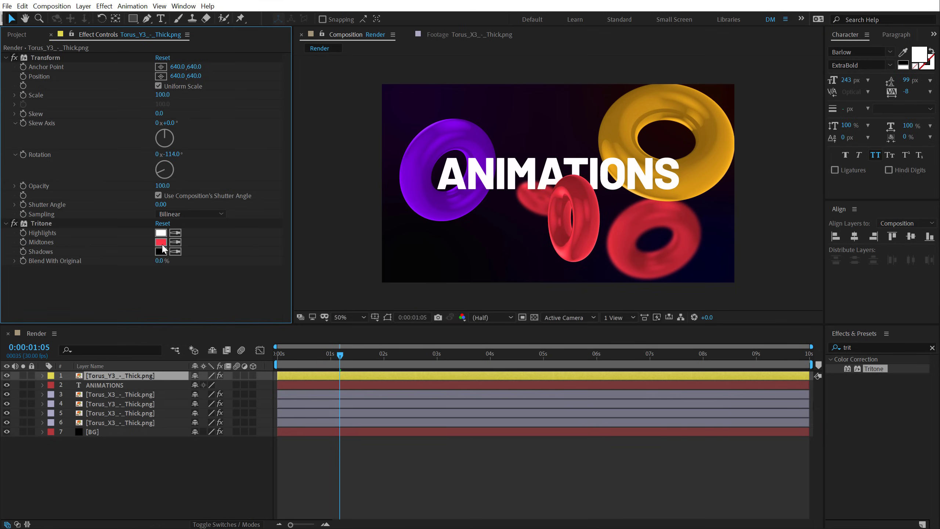
pyautogui.moveTo(305, 253); pyautogui.dragTo(306, 236)
pyautogui.moveTo(276, 183); pyautogui.dragTo(311, 144)
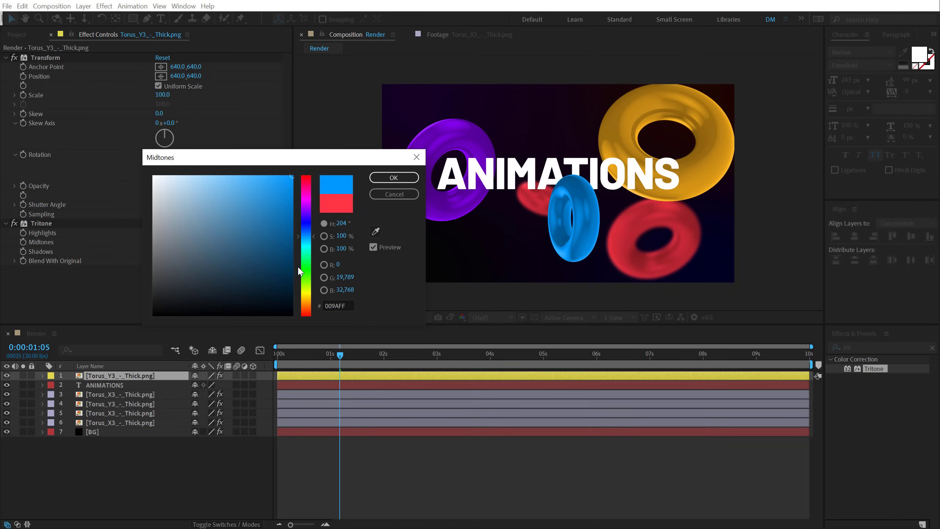
pyautogui.moveTo(306, 236); pyautogui.dragTo(307, 234)
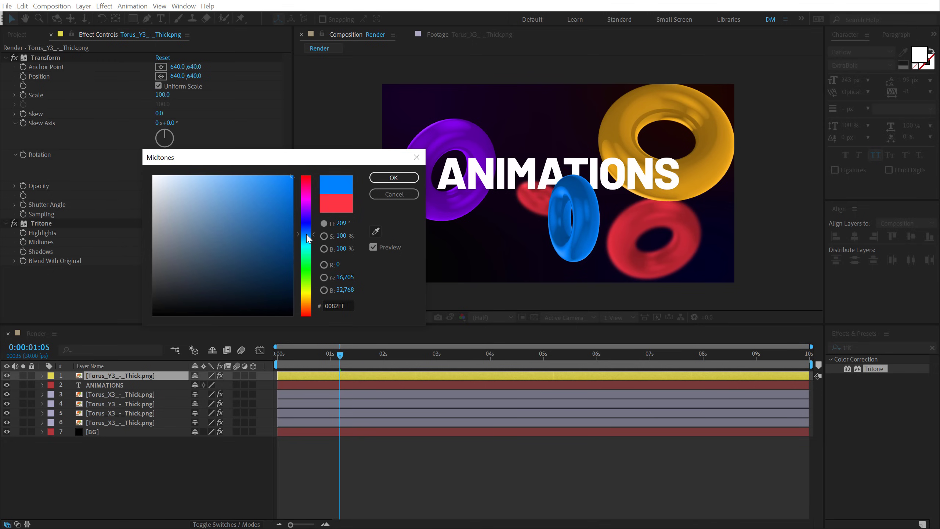
pyautogui.click(393, 177)
# - Search the effects for glow and apply the Glow effect to the blue torus on layer 1
pyautogui.click(107, 367)
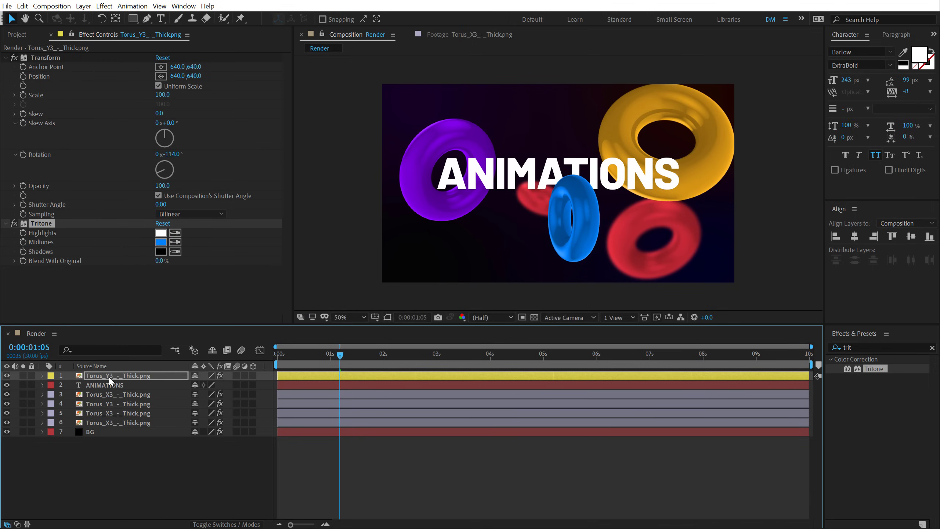
pyautogui.click(872, 343)
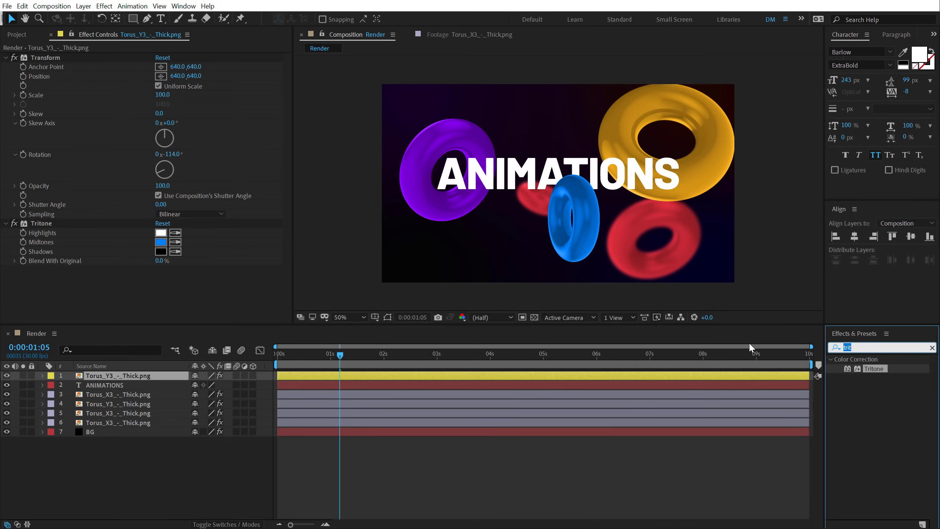
pyautogui.write('glow')
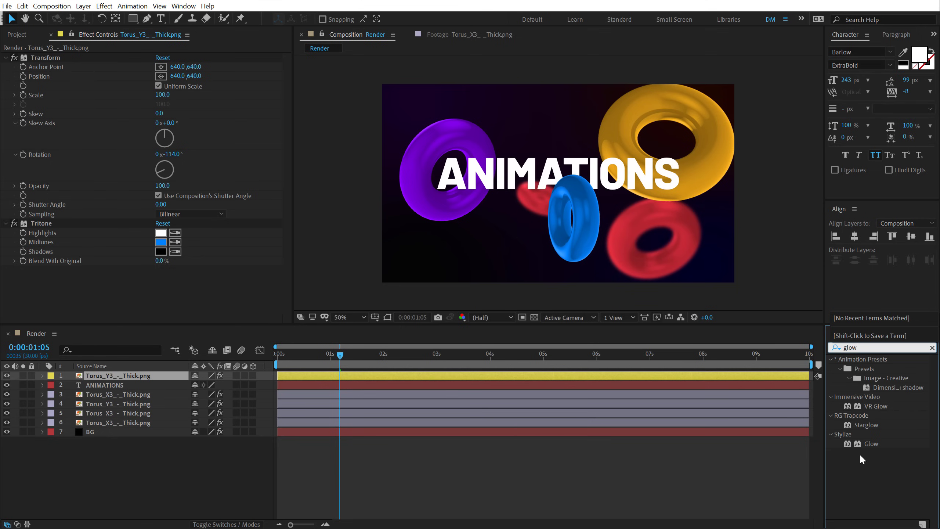
pyautogui.moveTo(867, 444); pyautogui.dragTo(110, 375)
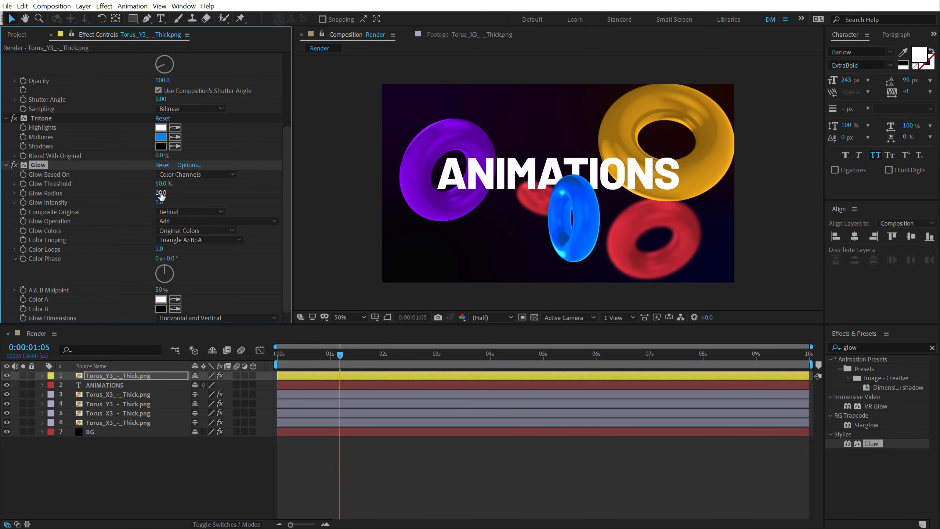
# - Set the blue torus's Glow Threshold to 87.5% and its Glow Radius to 327
pyautogui.moveTo(160, 193); pyautogui.dragTo(271, 192)
pyautogui.moveTo(163, 185); pyautogui.dragTo(209, 185)
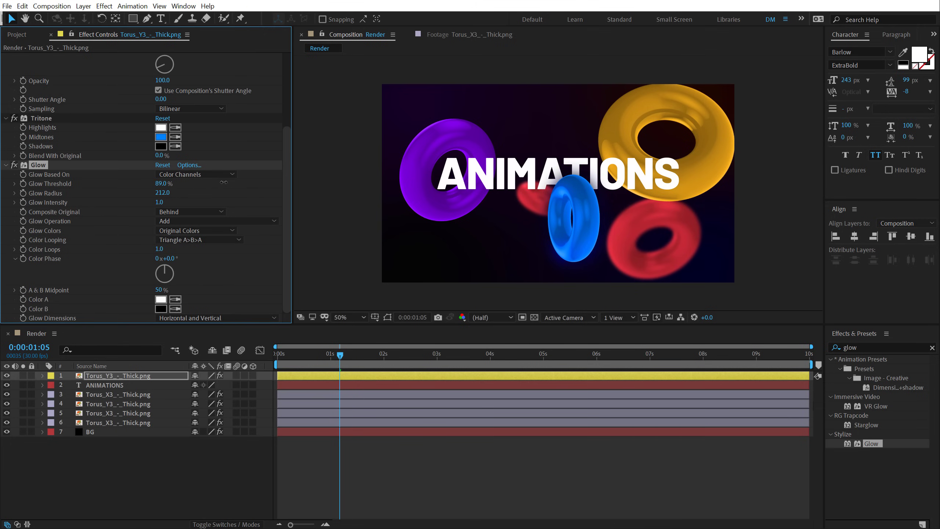
pyautogui.moveTo(167, 195); pyautogui.dragTo(171, 193)
pyautogui.scroll(1, 494, 243)
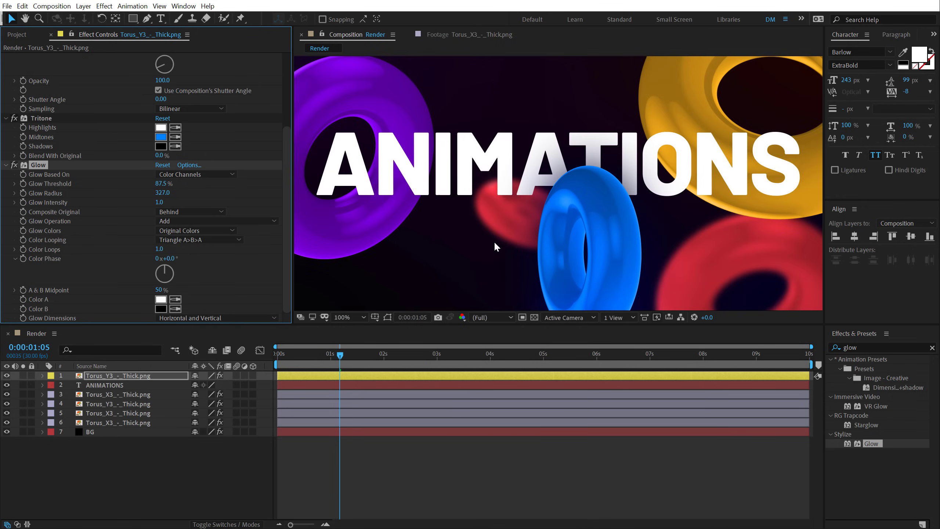
pyautogui.scroll(-1, 494, 243)
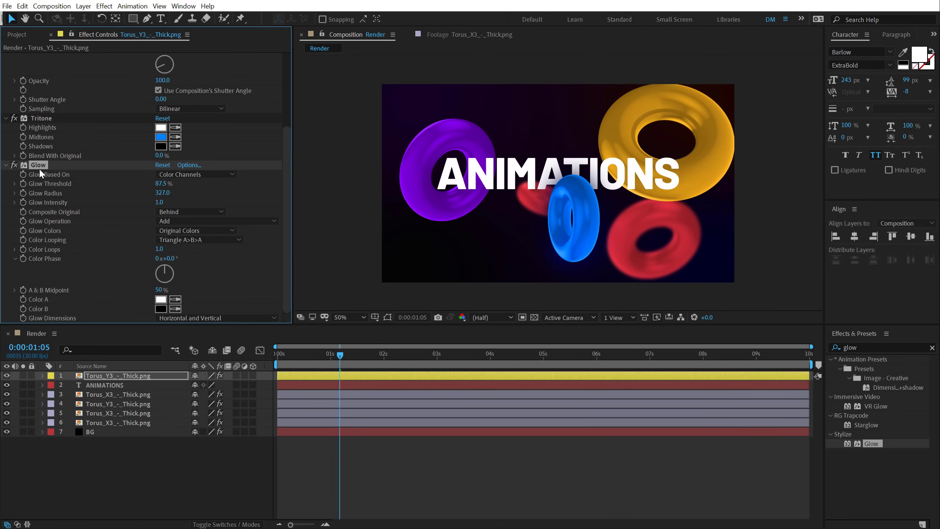
# - Copy the blue torus's Glow effect onto the four torus layers 3 to 6
pyautogui.click(92, 394)
pyautogui.keyDown('shift'); pyautogui.click(95, 420); pyautogui.keyUp('shift')
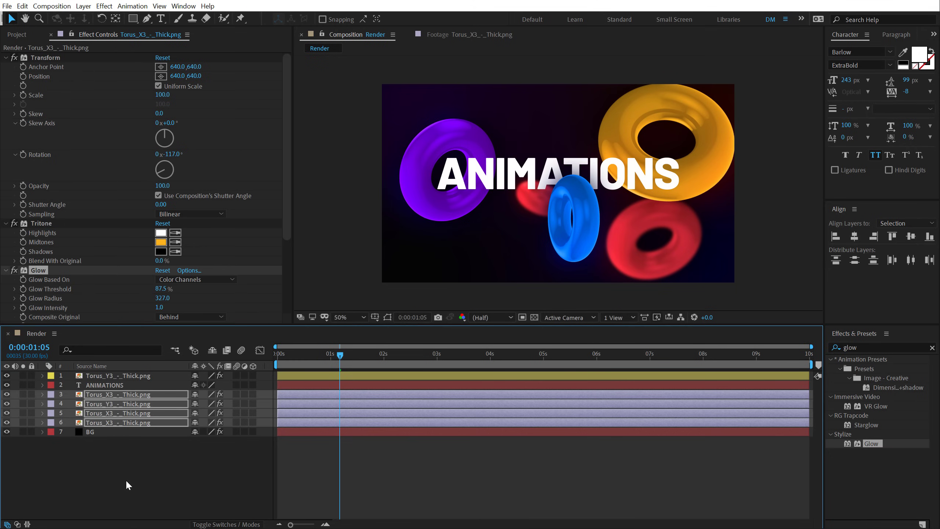
pyautogui.click(125, 479)
# - Set the Glow on the layer 6 torus to a threshold of 96.1% and a radius of 581
pyautogui.click(109, 422)
pyautogui.scroll(-5, 208, 274)
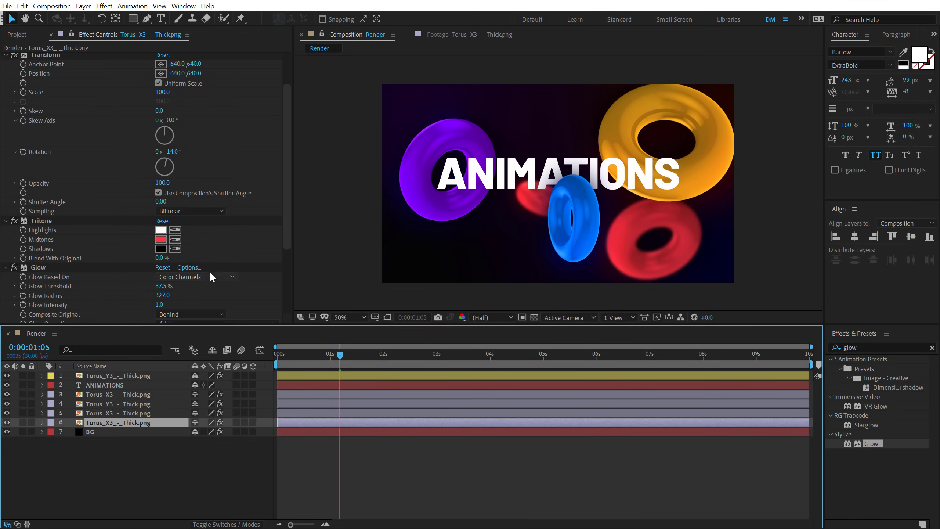
pyautogui.moveTo(143, 238); pyautogui.dragTo(189, 235)
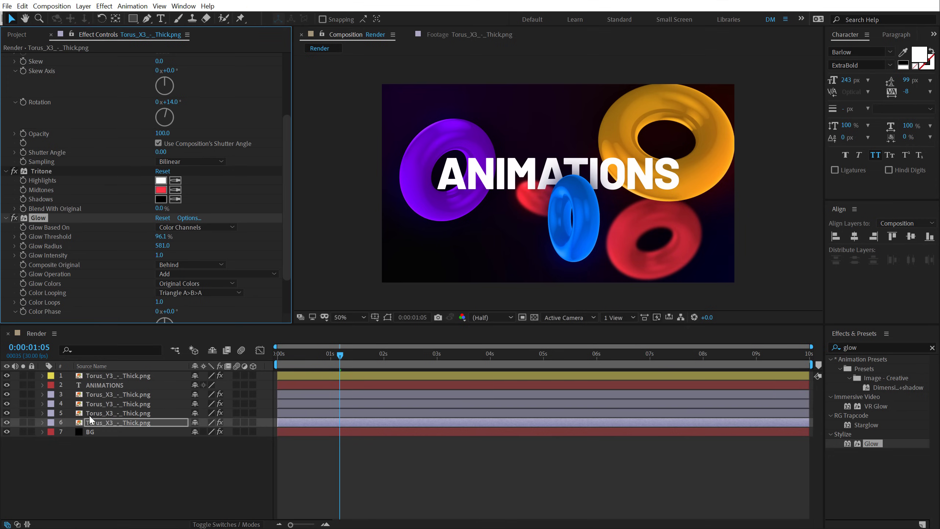
# - Set the Glow on the purple layer 5 torus to a 79.2% threshold and a radius of about 469, and preview the animation
pyautogui.click(112, 413)
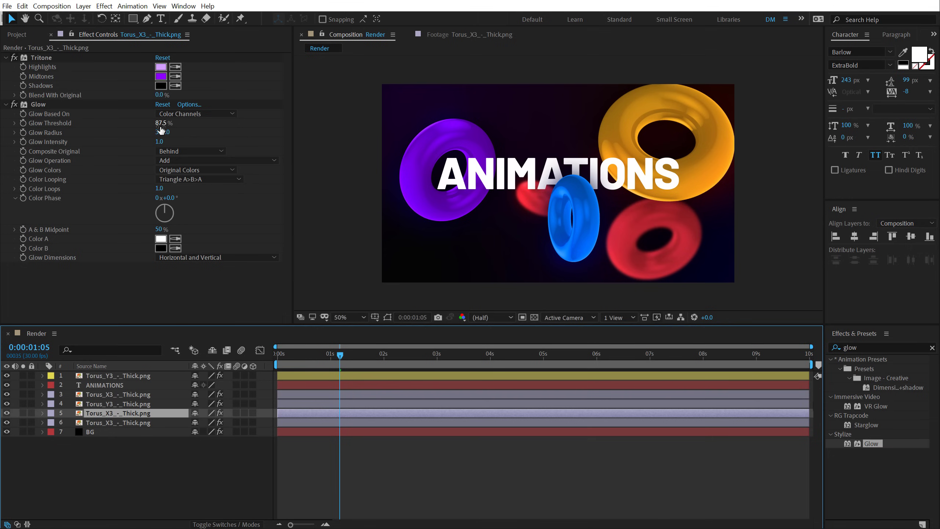
pyautogui.moveTo(161, 123); pyautogui.dragTo(224, 128)
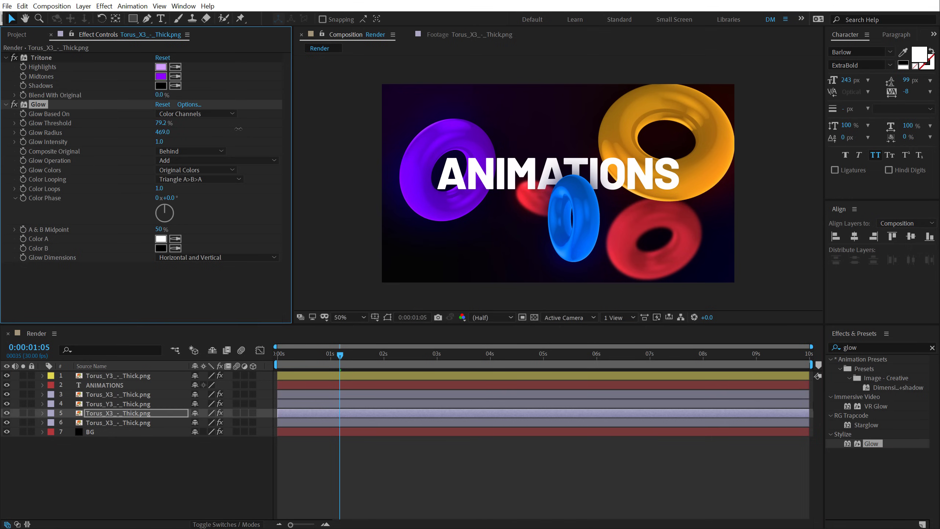
pyautogui.click(148, 462)
pyautogui.press('space')
# - Add Sphere.png as the topmost layer, scale it to 10% and place it above the title, beside the golden torus
pyautogui.click(16, 34)
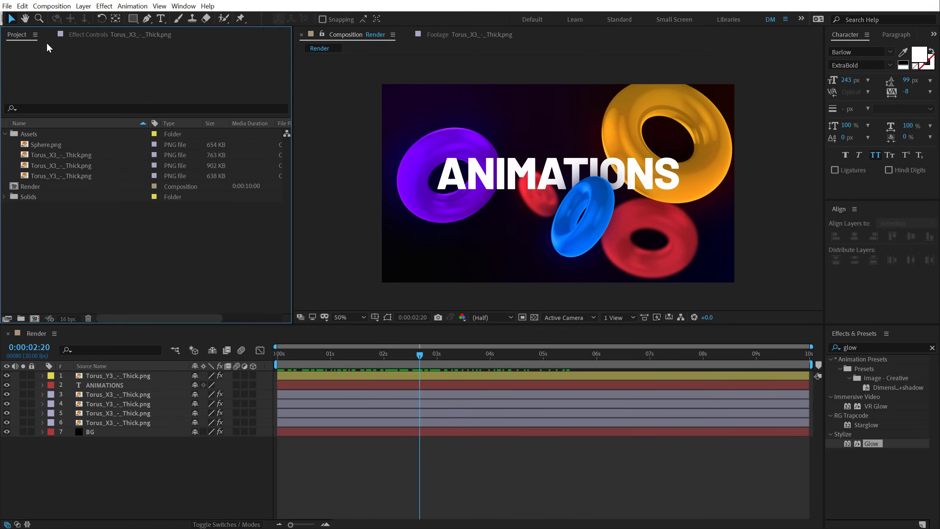
pyautogui.moveTo(42, 144); pyautogui.dragTo(107, 375)
pyautogui.press('s')
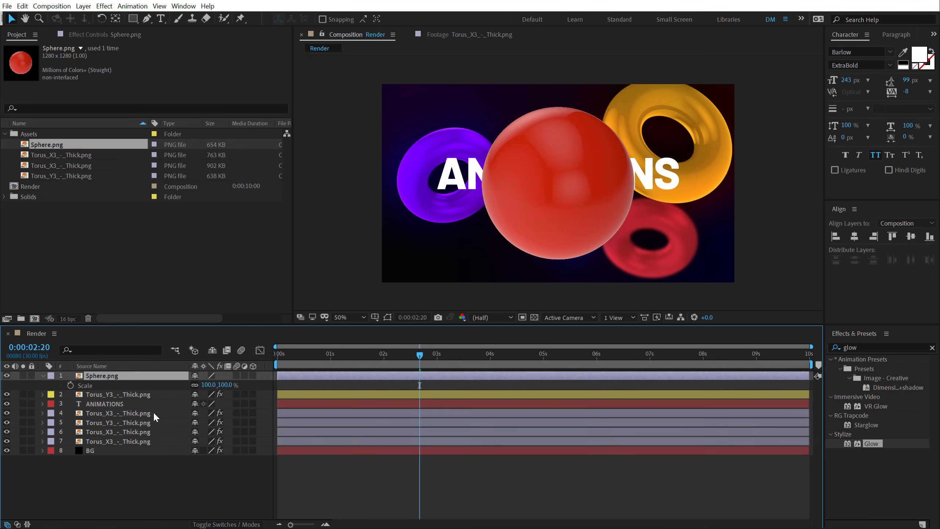
pyautogui.moveTo(207, 385); pyautogui.dragTo(174, 387)
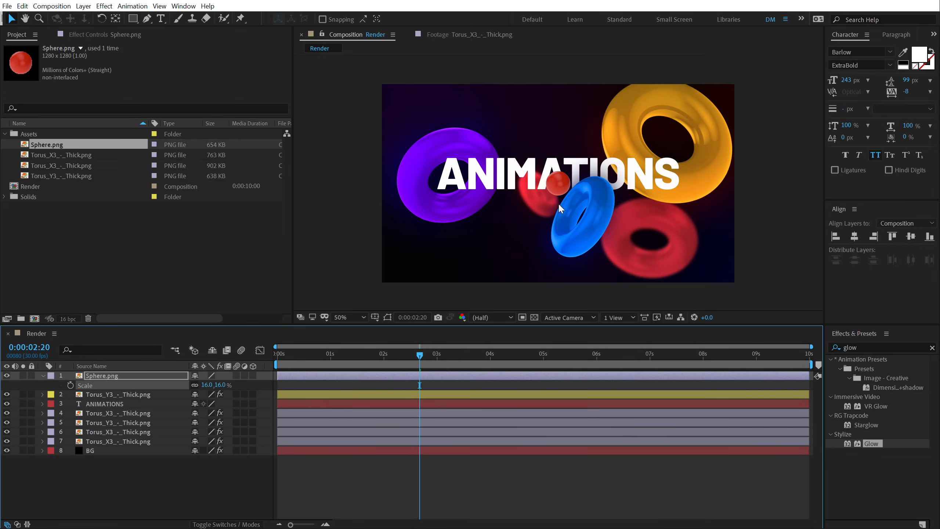
pyautogui.moveTo(570, 185); pyautogui.dragTo(584, 113)
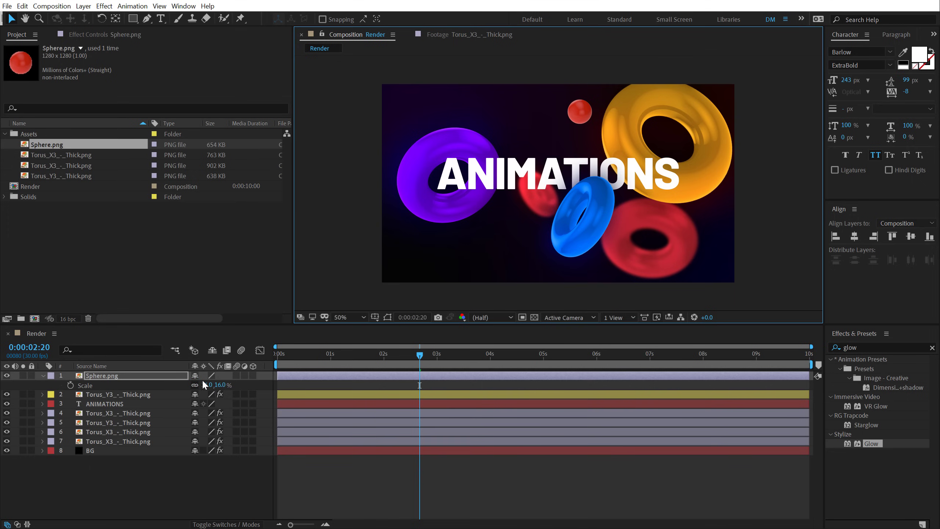
pyautogui.press('p')
pyautogui.press('s')
pyautogui.moveTo(217, 386); pyautogui.dragTo(215, 385)
# - Add the expression wiggle(.4,50) to the sphere's Position and preview its drift from the start of the composition
pyautogui.click(98, 376)
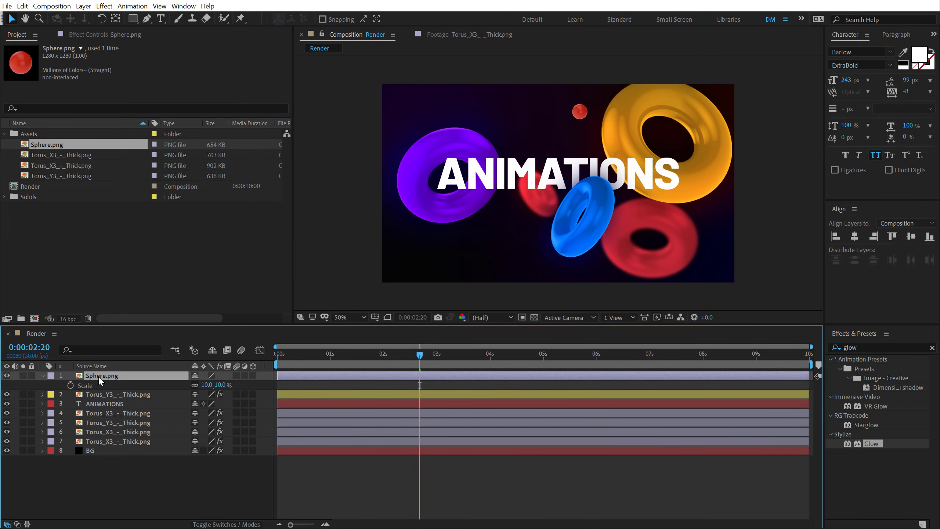
pyautogui.press('p')
pyautogui.keyDown('alt'); pyautogui.click(71, 386); pyautogui.keyUp('alt')
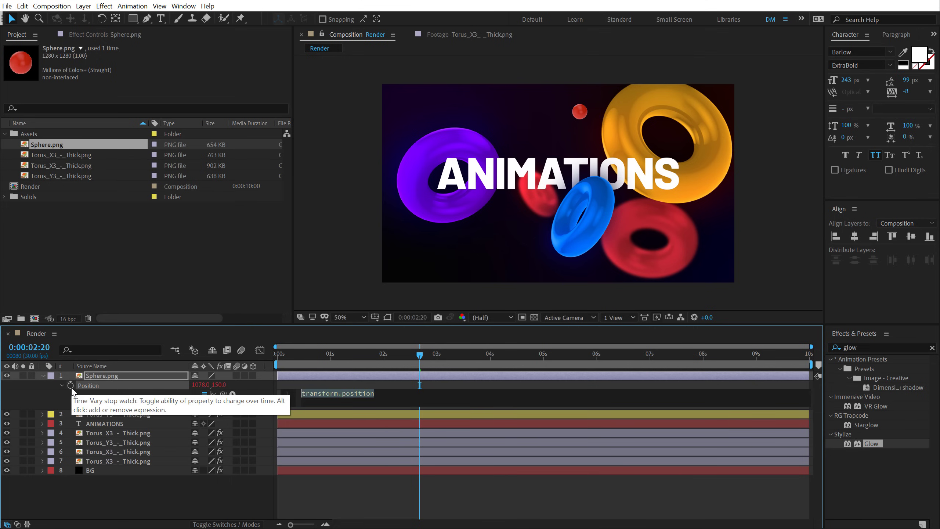
pyautogui.write('wiggle()')
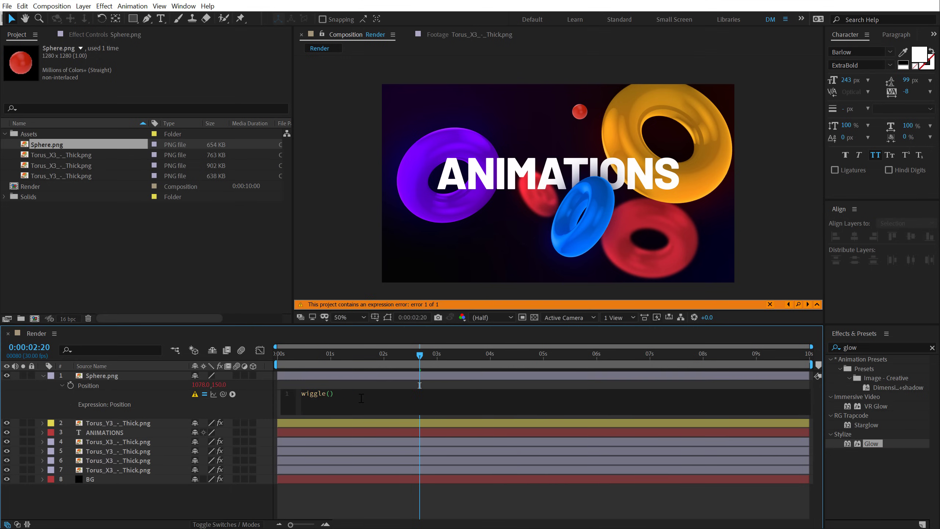
pyautogui.write('.4,50')
pyautogui.click(349, 507)
pyautogui.moveTo(287, 353); pyautogui.dragTo(253, 360)
pyautogui.press('space')
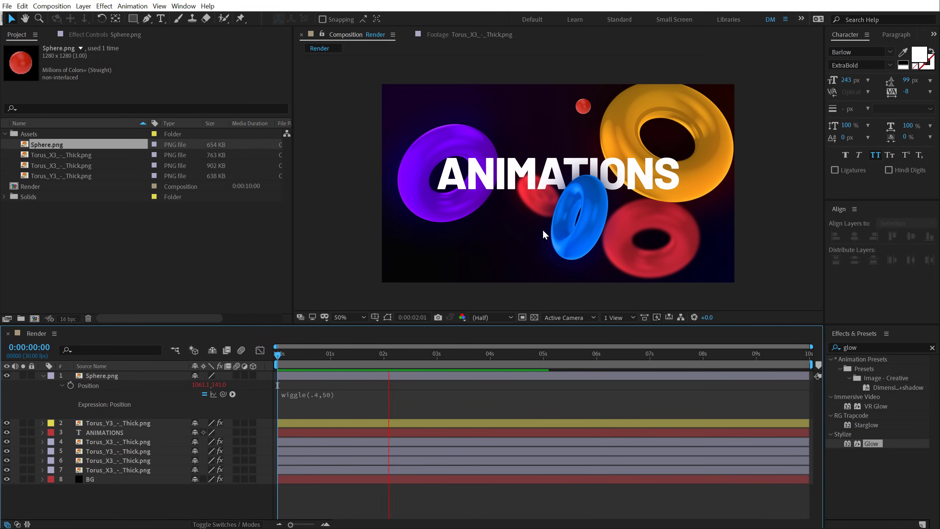
pyautogui.moveTo(384, 356); pyautogui.dragTo(579, 354)
# - Duplicate the sphere, place the copy near the lower-left corner of the frame and scale it to 8%
pyautogui.click(102, 375)
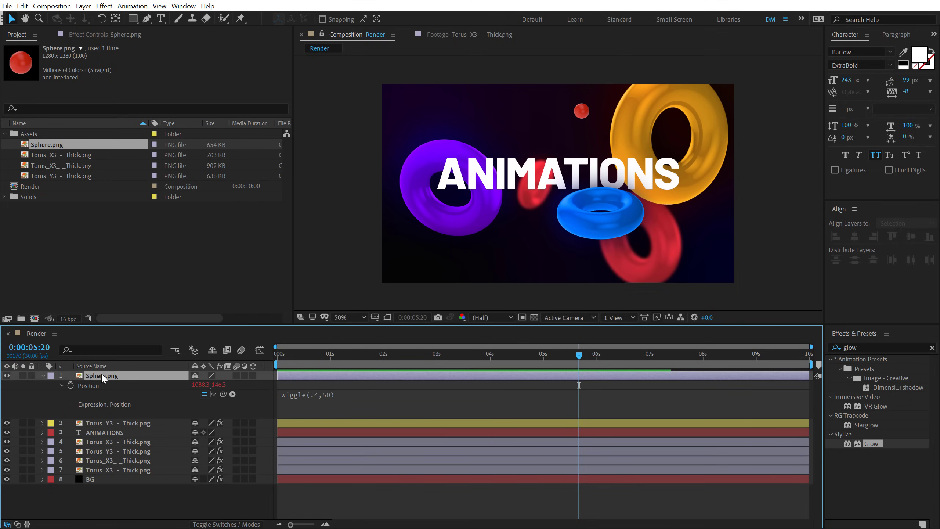
pyautogui.hotkey('ctrl', 'd')
pyautogui.moveTo(587, 107); pyautogui.dragTo(413, 263)
pyautogui.press('s')
pyautogui.moveTo(222, 386); pyautogui.dragTo(219, 384)
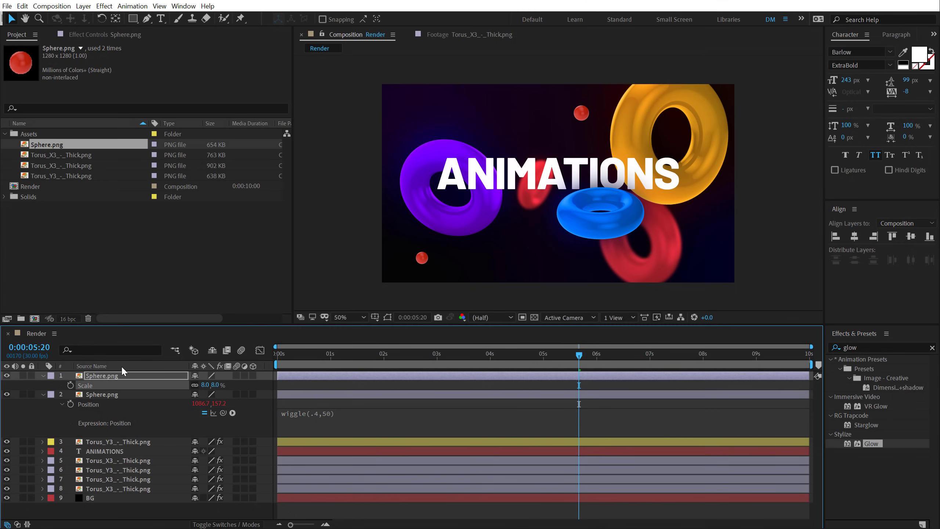
# - Duplicate the lower-left sphere, place the copy near the frame's right edge below the title and scale it to 5%
pyautogui.hotkey('ctrl', 'd')
pyautogui.moveTo(423, 257); pyautogui.dragTo(705, 223)
pyautogui.press('s')
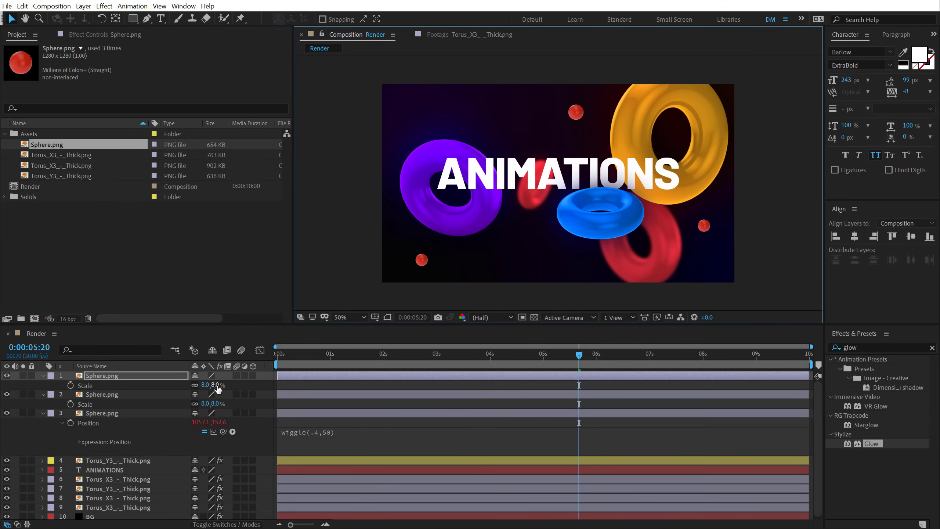
pyautogui.moveTo(218, 385); pyautogui.dragTo(215, 385)
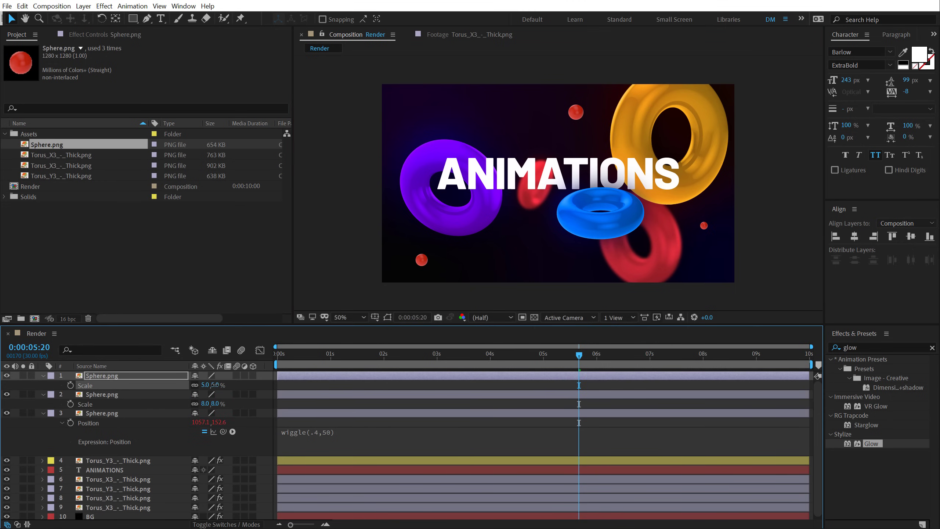
# - Copy the Fast Box Blur from the layer 9 torus onto the layer 2 sphere and set its Blur Radius to 99
pyautogui.click(314, 433)
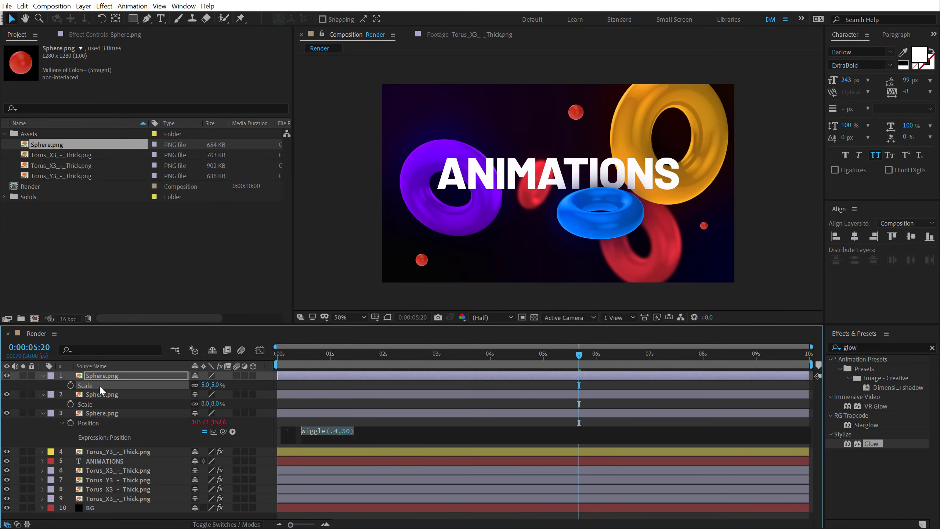
pyautogui.click(104, 489)
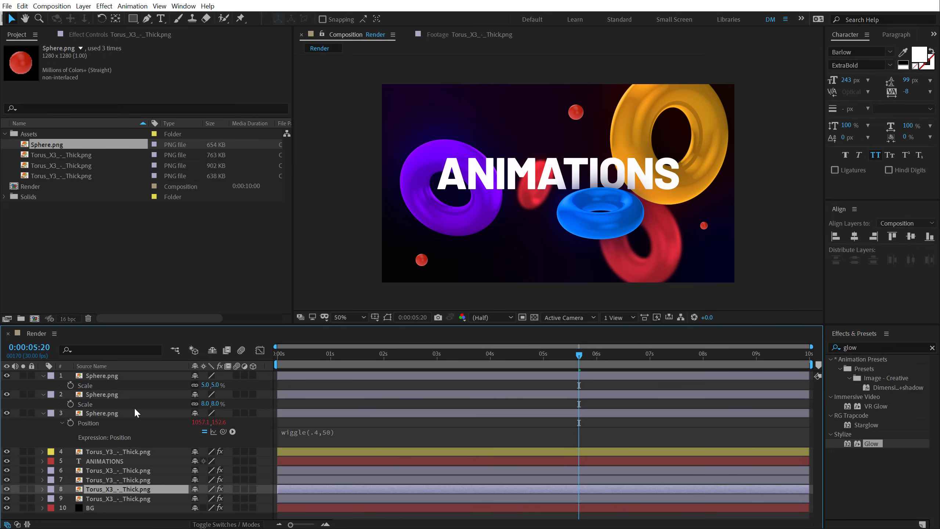
pyautogui.click(109, 37)
pyautogui.click(104, 498)
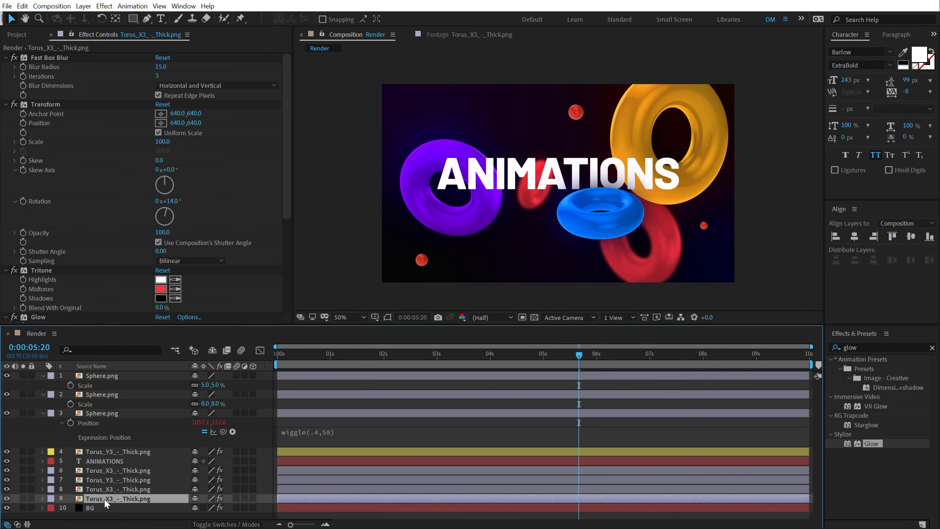
pyautogui.click(48, 57)
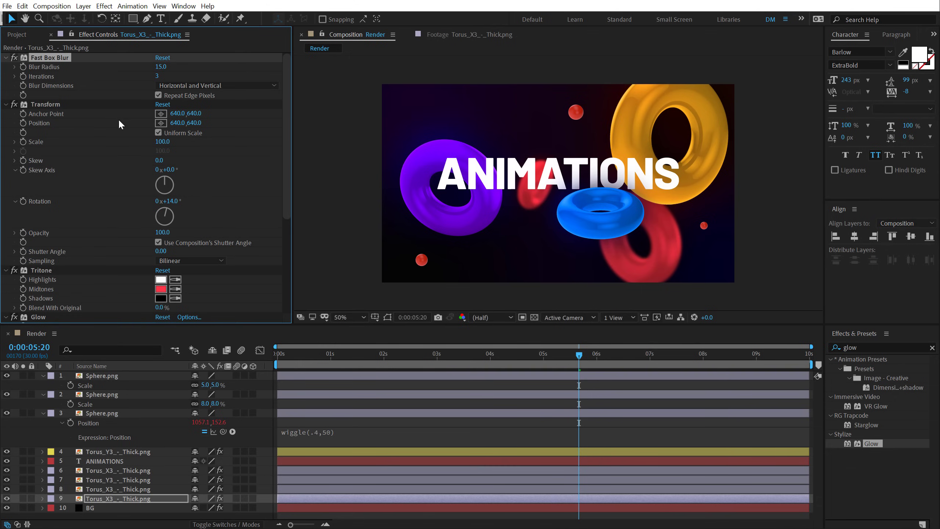
pyautogui.click(119, 391)
pyautogui.hotkey('ctrl', 'v')
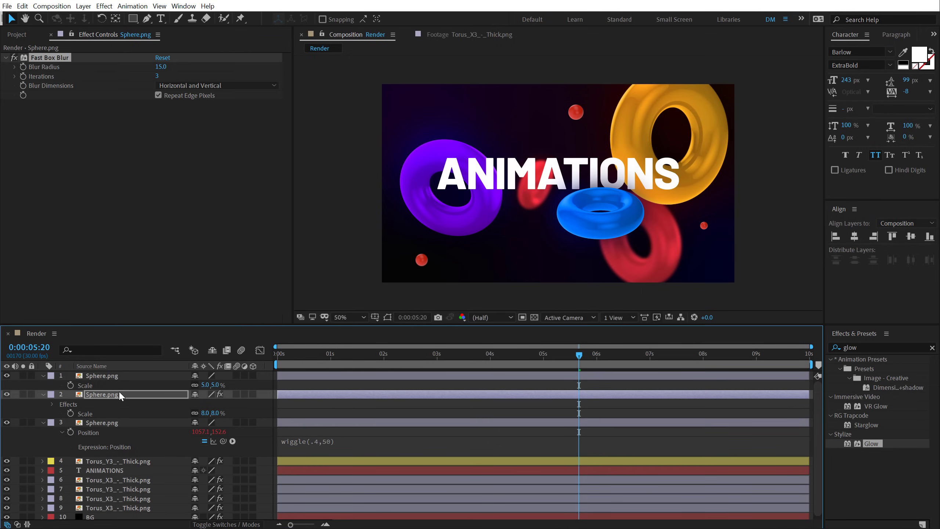
pyautogui.moveTo(166, 73); pyautogui.dragTo(209, 74)
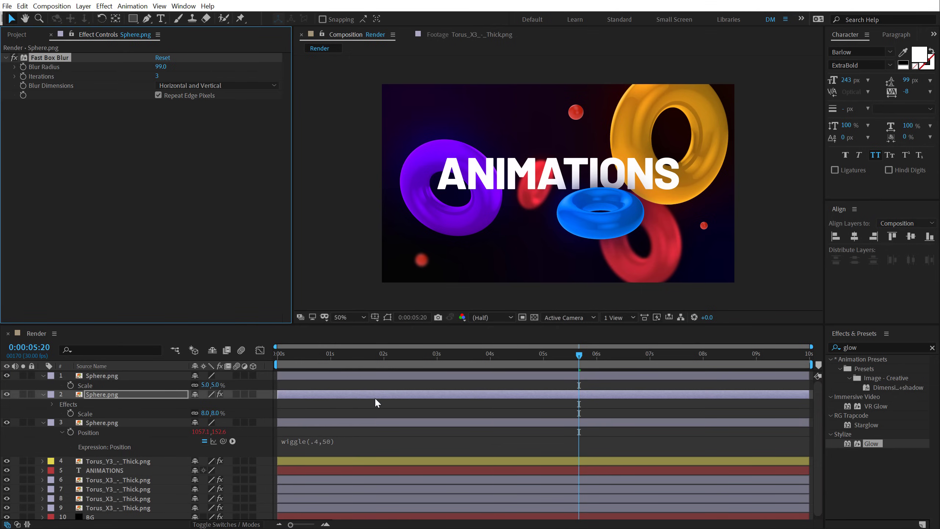
pyautogui.click(349, 448)
pyautogui.write('u')
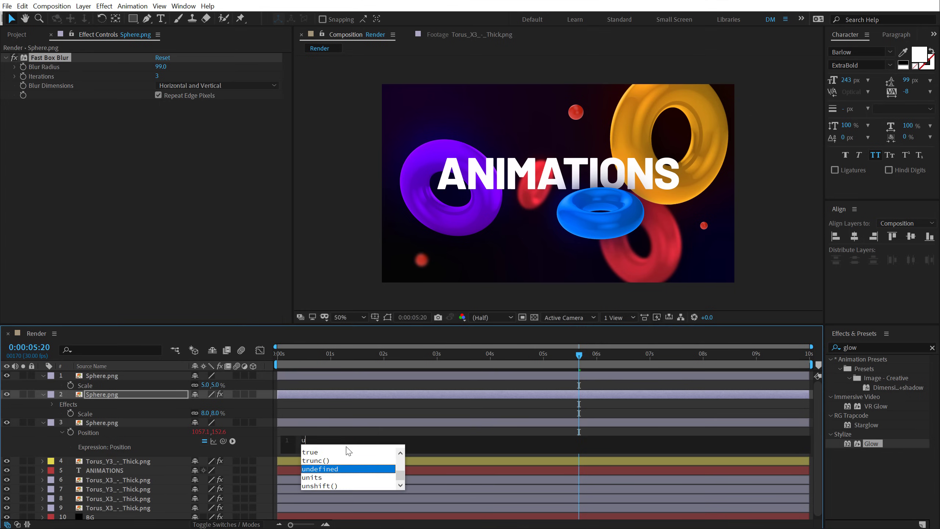
pyautogui.click(434, 431)
pyautogui.hotkey('ctrl', 'z')
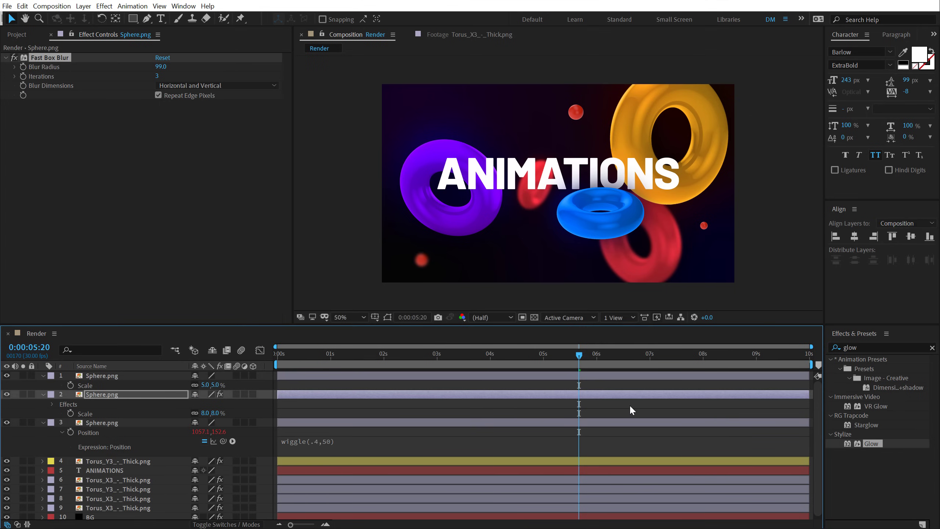
# - Collapse the expanded properties of all layers in the timeline and deselect the layers
pyautogui.click(630, 405)
pyautogui.hotkey('ctrl', 'a')
pyautogui.press('u')
pyautogui.press('u')
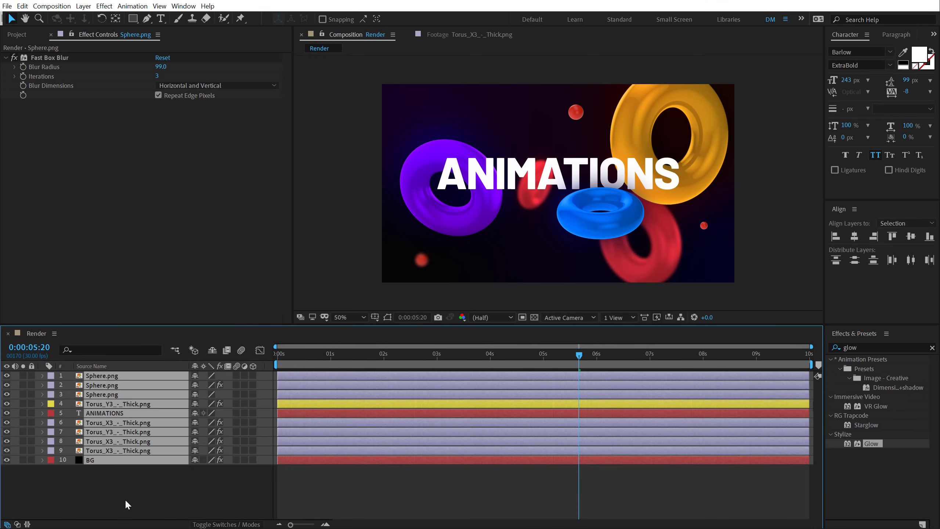
pyautogui.click(115, 503)
# - Create a full-frame 1920 x 1080 black solid named Mask above all the other layers
pyautogui.moveTo(279, 355); pyautogui.dragTo(425, 319)
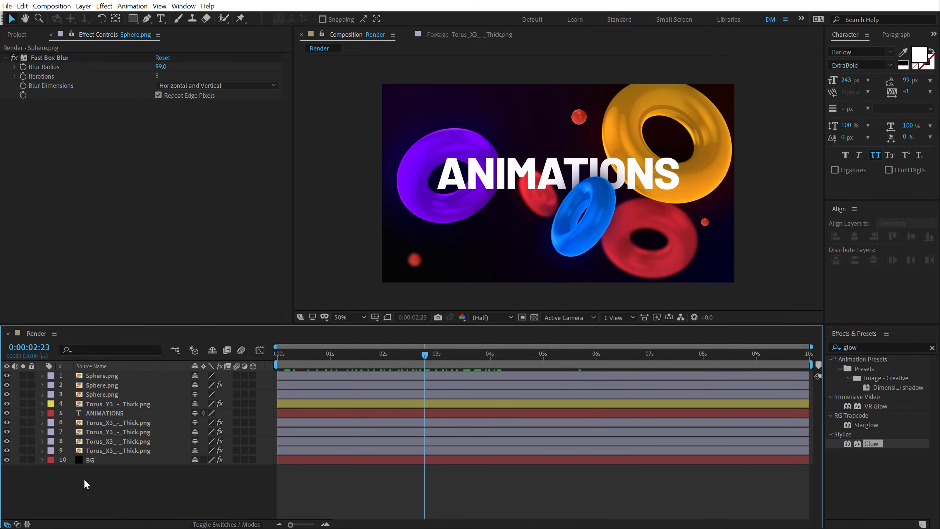
pyautogui.hotkey('ctrl', 'y')
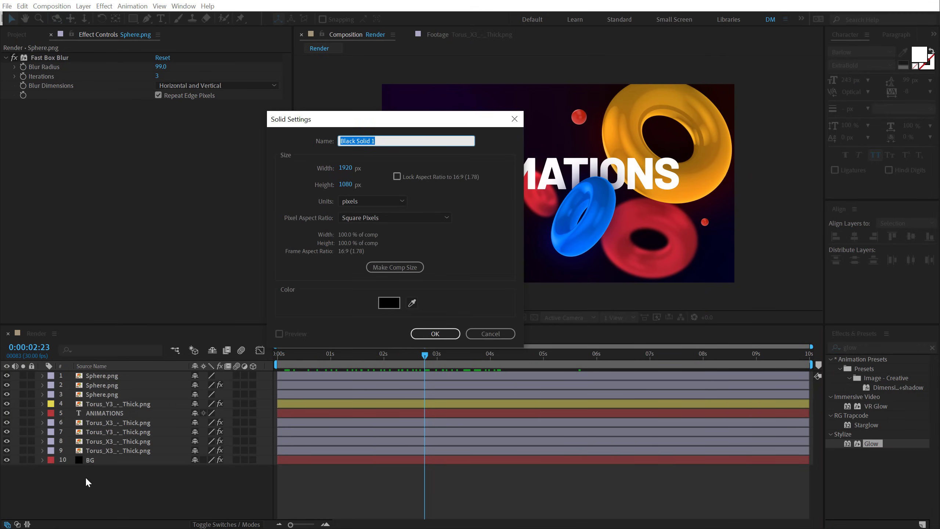
pyautogui.write('Mask')
pyautogui.press('Return')
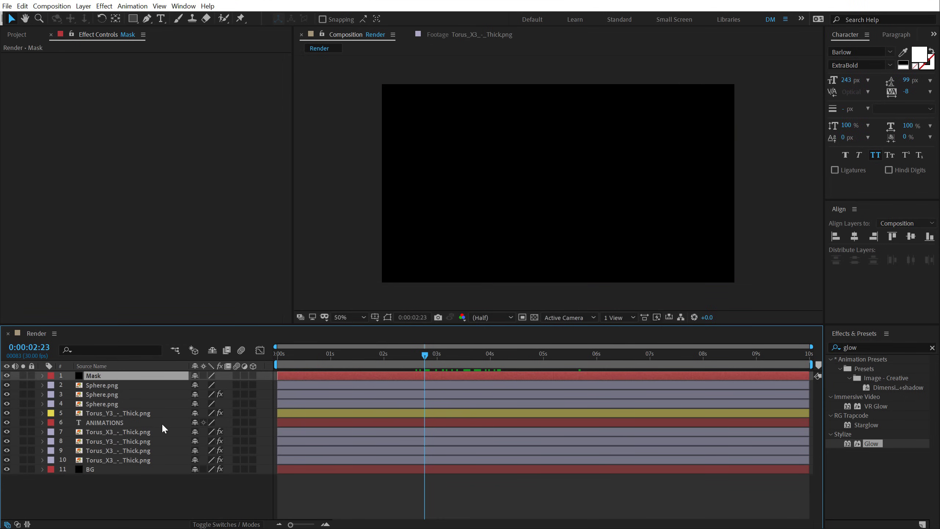
# - Set the Mask layer's blending mode to Silhouette Alpha and show the transparency grid with the playhead at 0:00:01:00
pyautogui.press('F4')
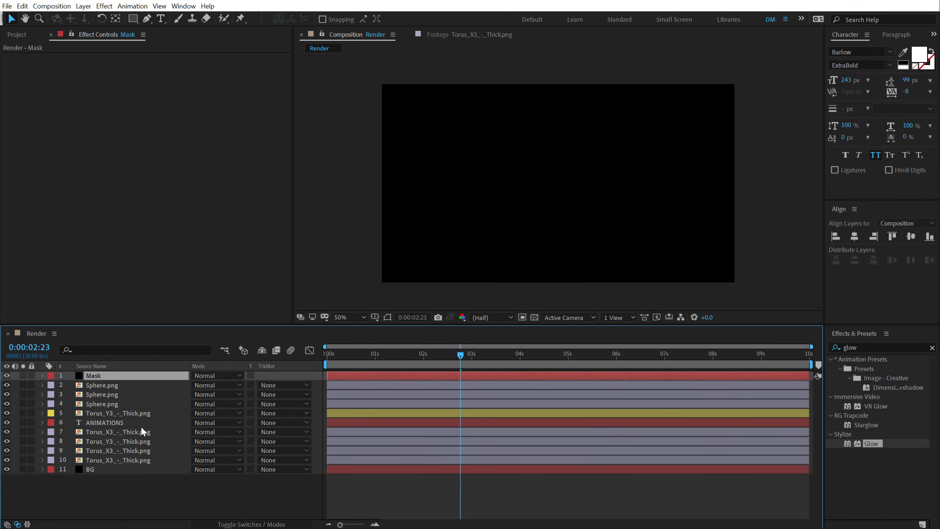
pyautogui.click(219, 371)
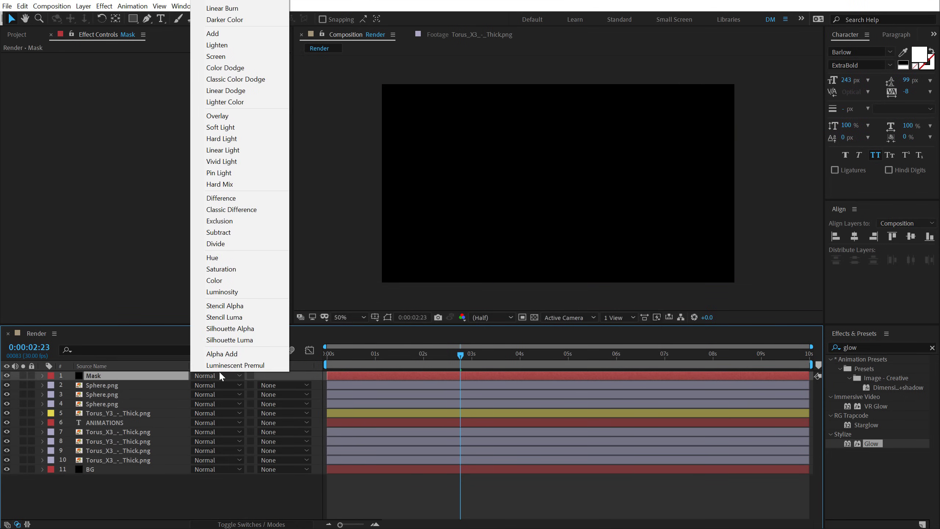
pyautogui.click(242, 328)
pyautogui.click(376, 354)
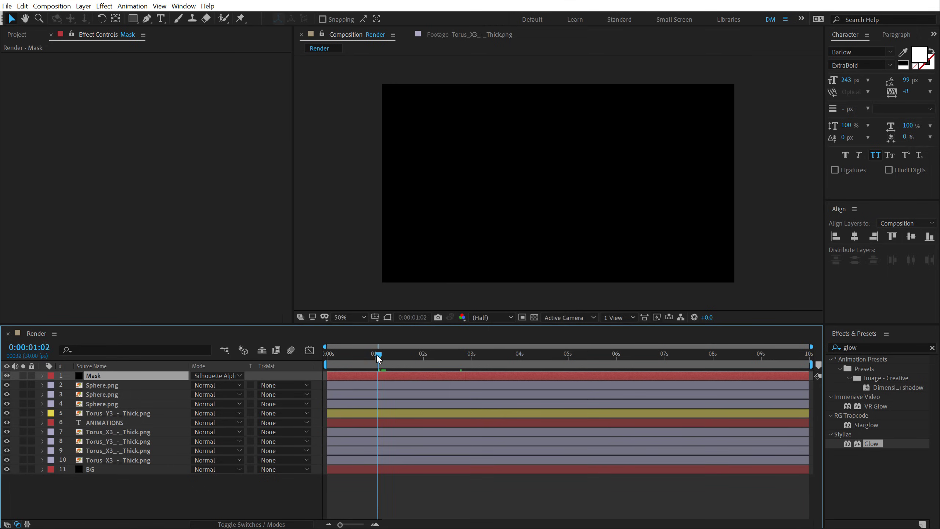
pyautogui.click(533, 317)
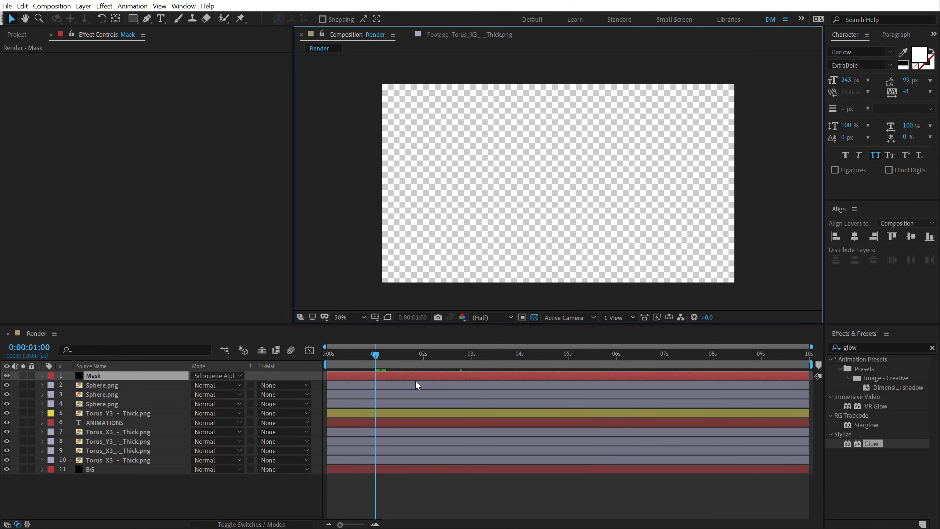
pyautogui.click(141, 376)
pyautogui.moveTo(523, 156); pyautogui.dragTo(542, 228)
pyautogui.hotkey('ctrl', 'z')
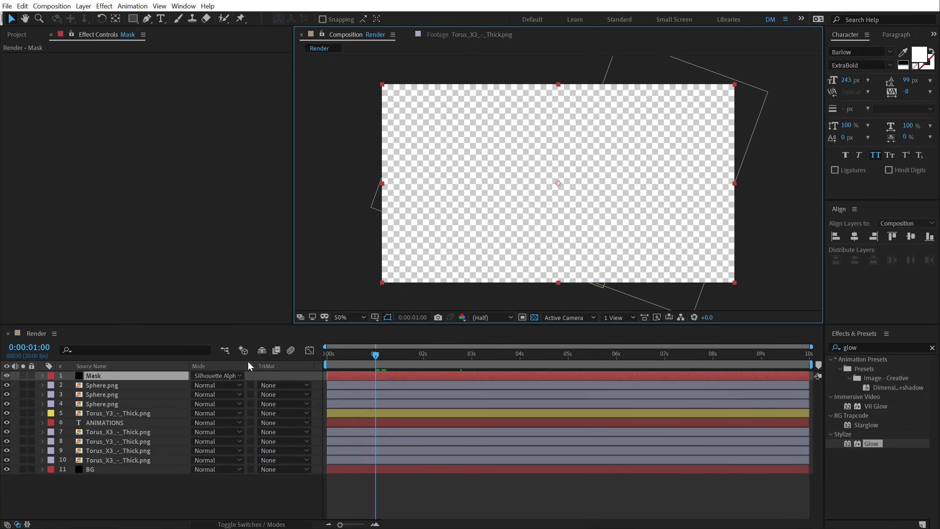
# - Keyframe the Mask layer's Position from 960, 540 at 0:00:00:00 to 960, 1627 at 0:00:01:15
pyautogui.click(130, 380)
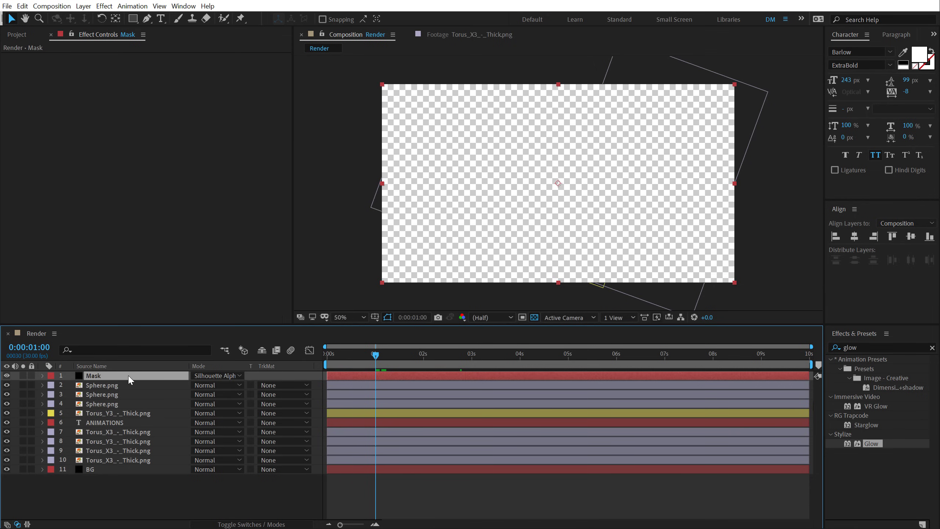
pyautogui.press('p')
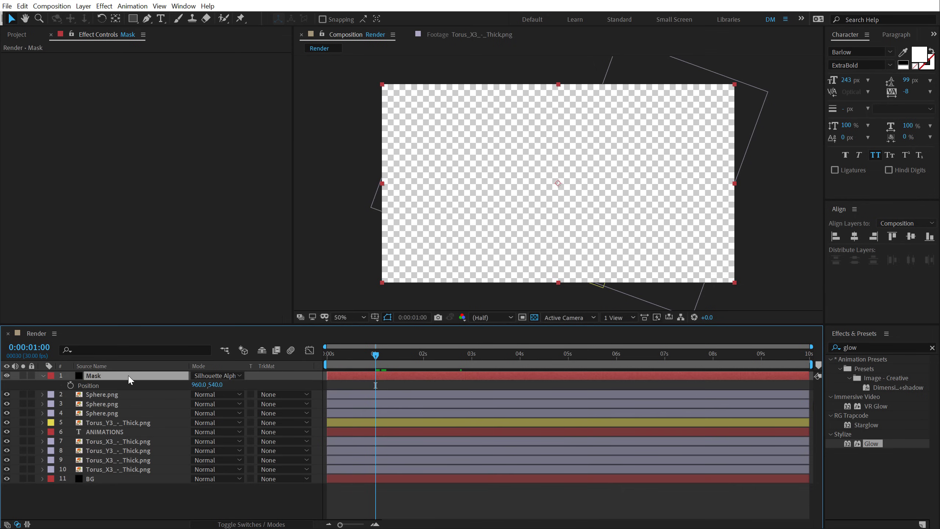
pyautogui.click(71, 385)
pyautogui.moveTo(376, 385); pyautogui.dragTo(328, 389)
pyautogui.moveTo(215, 385); pyautogui.dragTo(599, 364)
pyautogui.moveTo(333, 355); pyautogui.dragTo(392, 362)
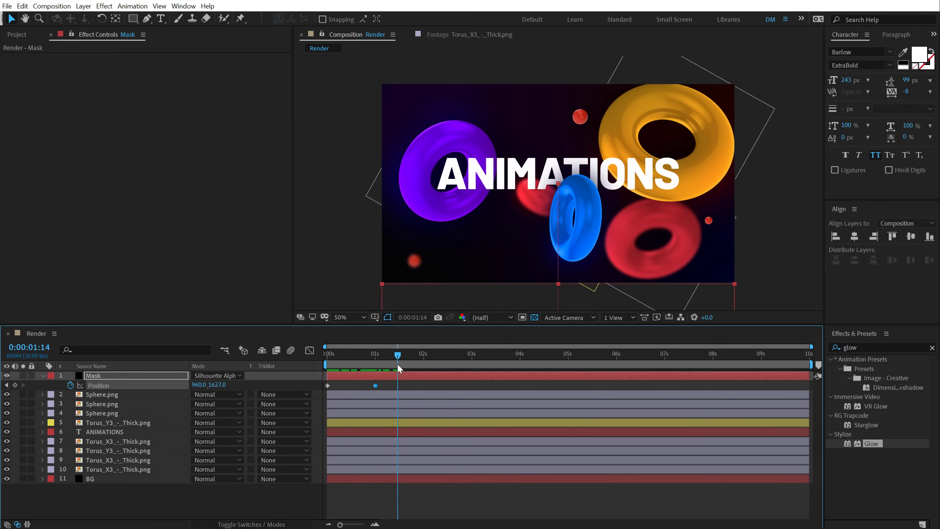
pyautogui.moveTo(397, 363); pyautogui.dragTo(398, 385)
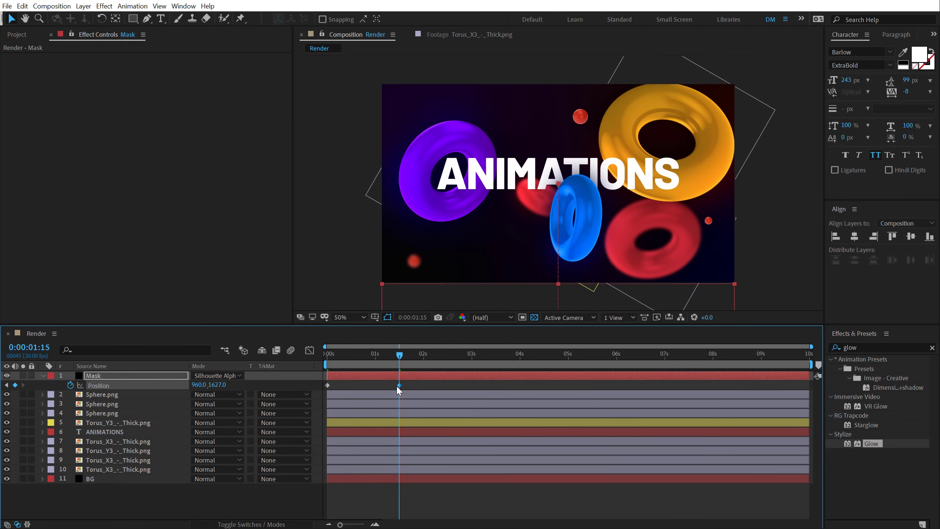
# - Keyframe the ANIMATIONS title's Position from 296.1, 506 at 0:00:00:00 to 296.1, 572 at 0:00:01:15
pyautogui.click(104, 429)
pyautogui.press('p')
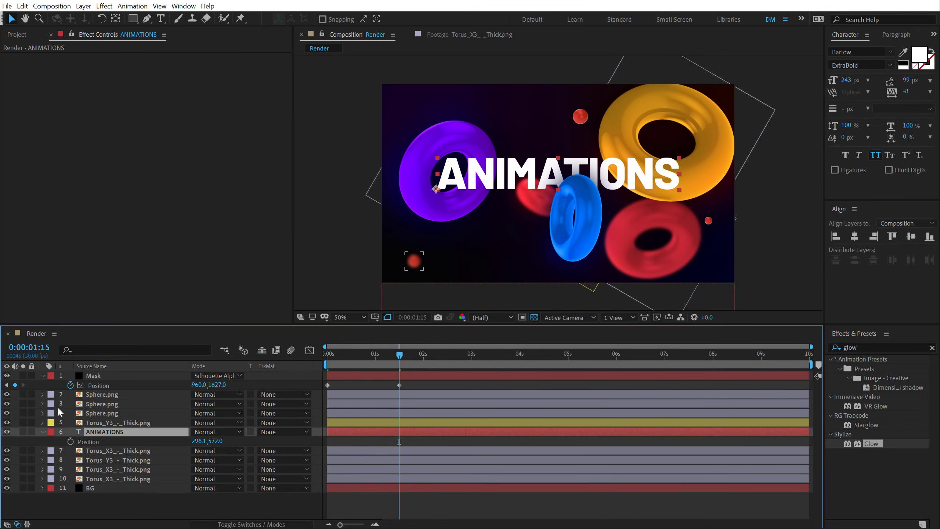
pyautogui.click(70, 441)
pyautogui.press('Home')
pyautogui.moveTo(213, 440); pyautogui.dragTo(170, 450)
# - Apply Easy Ease to all Position keyframes of the Mask and ANIMATIONS layers
pyautogui.click(418, 374)
pyautogui.moveTo(421, 390); pyautogui.dragTo(291, 451)
pyautogui.hotkey('ctrl', 'z')
pyautogui.moveTo(452, 383); pyautogui.dragTo(272, 471)
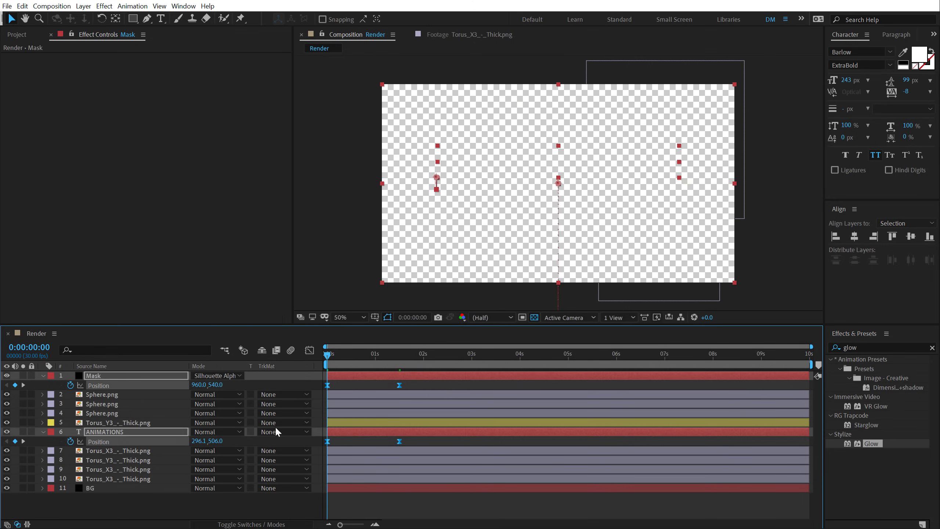
# - Reshape the speed graph of both Position animations into an early peak with a long slowdown, and return to the layer bars
pyautogui.click(310, 350)
pyautogui.rightClick(467, 422)
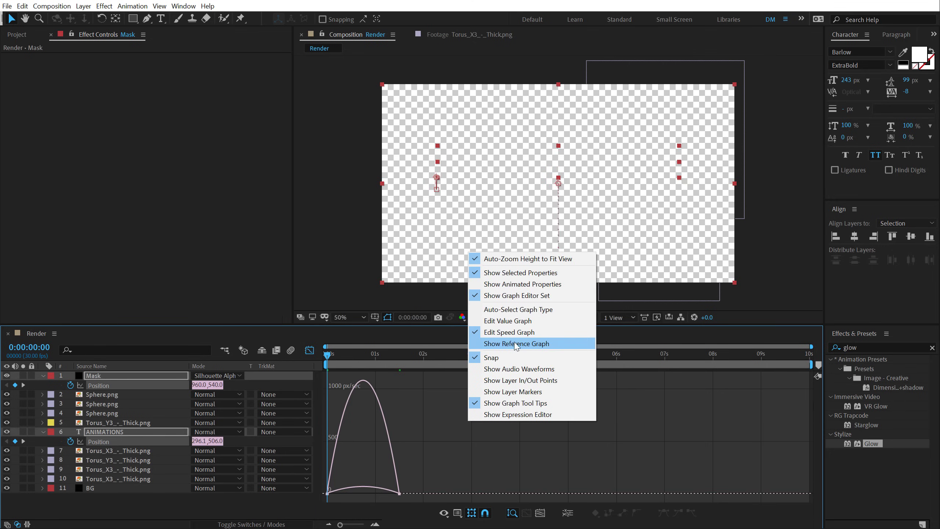
pyautogui.click(448, 457)
pyautogui.moveTo(449, 461); pyautogui.dragTo(363, 491)
pyautogui.press('space')
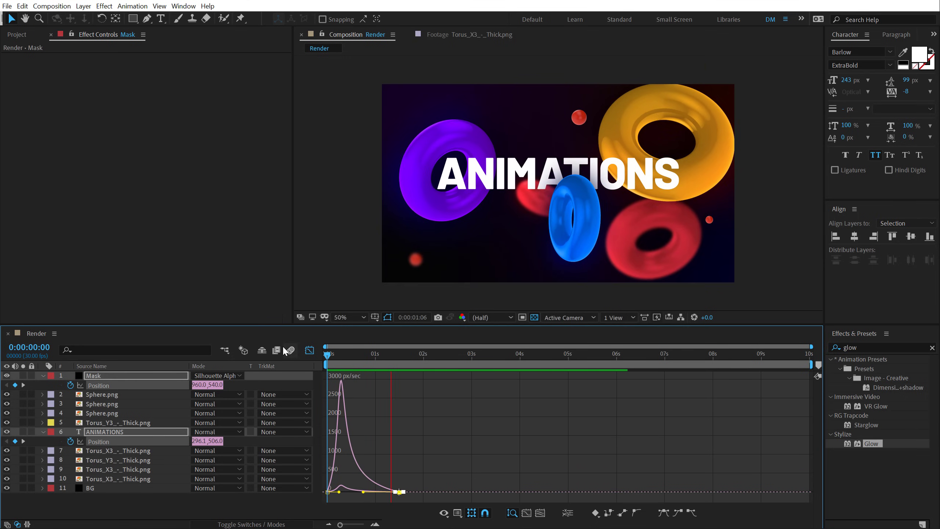
pyautogui.click(312, 350)
# - Preview the reveal from the start, stop at 0:00:02:06, collapse the layers' keyframed properties and deselect everything
pyautogui.moveTo(333, 355)
pyautogui.mouseDown()
pyautogui.moveTo(412, 361)
pyautogui.moveTo(323, 365)
pyautogui.mouseUp()
pyautogui.press('space')
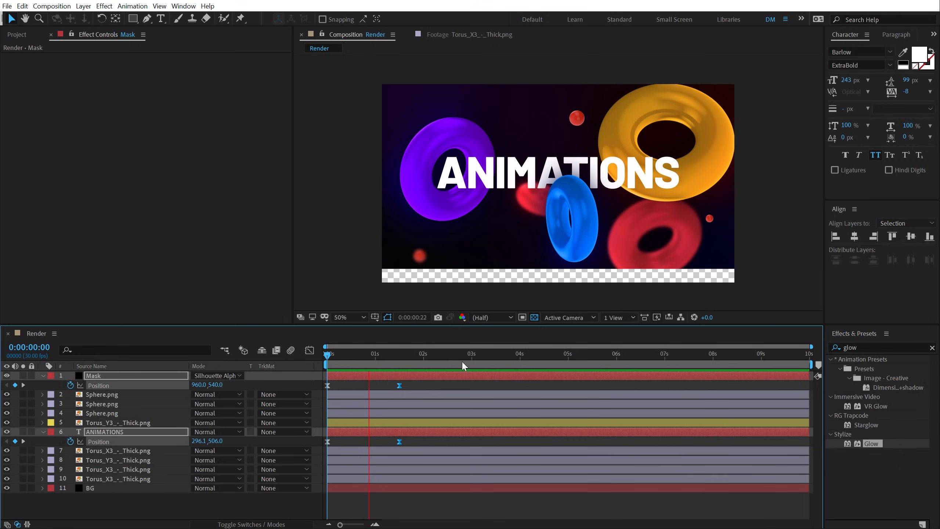
pyautogui.click(433, 364)
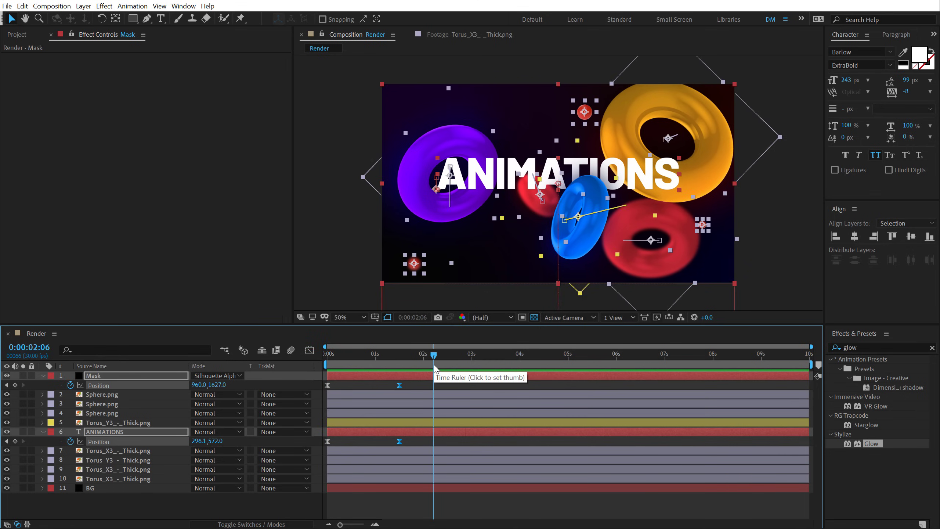
pyautogui.press('u')
pyautogui.click(176, 481)
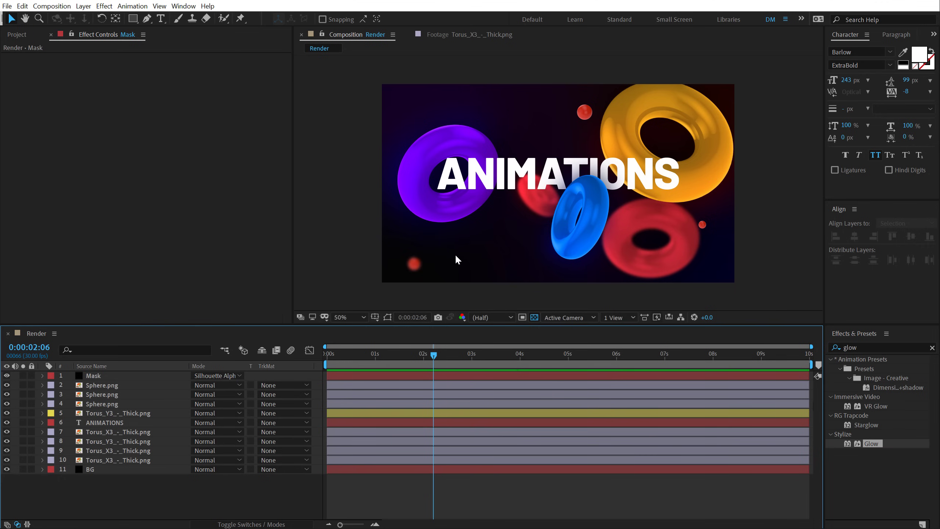
# - Add a new adjustment layer on top of the stack and rename it Noise
pyautogui.press('.')
pyautogui.moveTo(438, 192); pyautogui.dragTo(574, 259)
pyautogui.rightClick(105, 516)
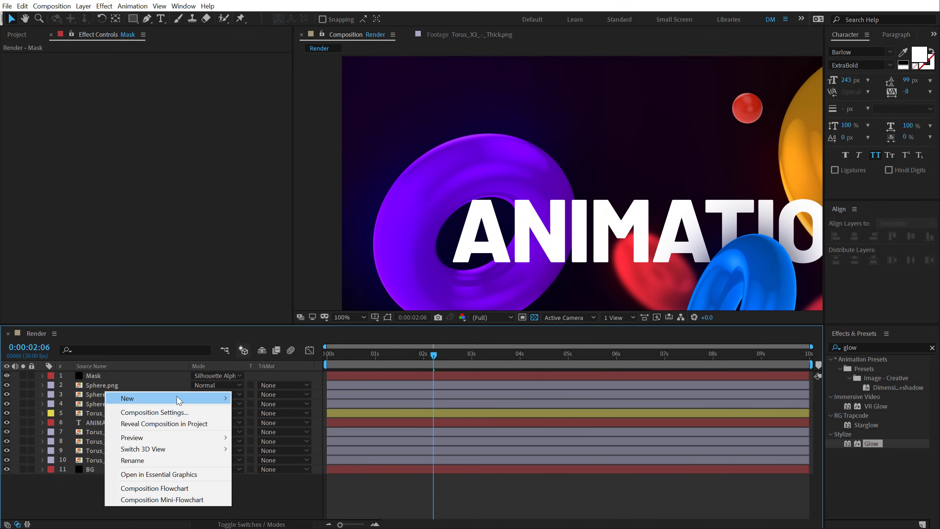
pyautogui.moveTo(178, 398)
pyautogui.click(273, 480)
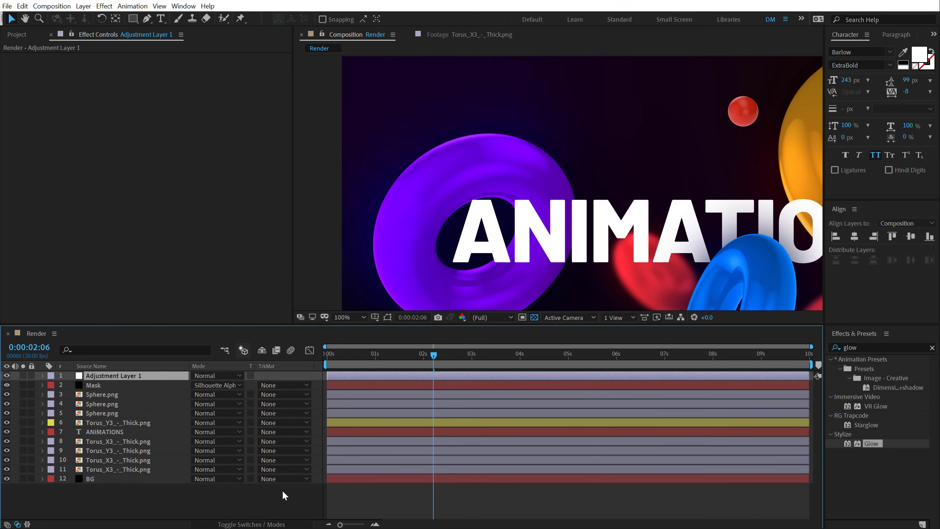
pyautogui.press('Return')
pyautogui.write('Noise')
pyautogui.press('Return')
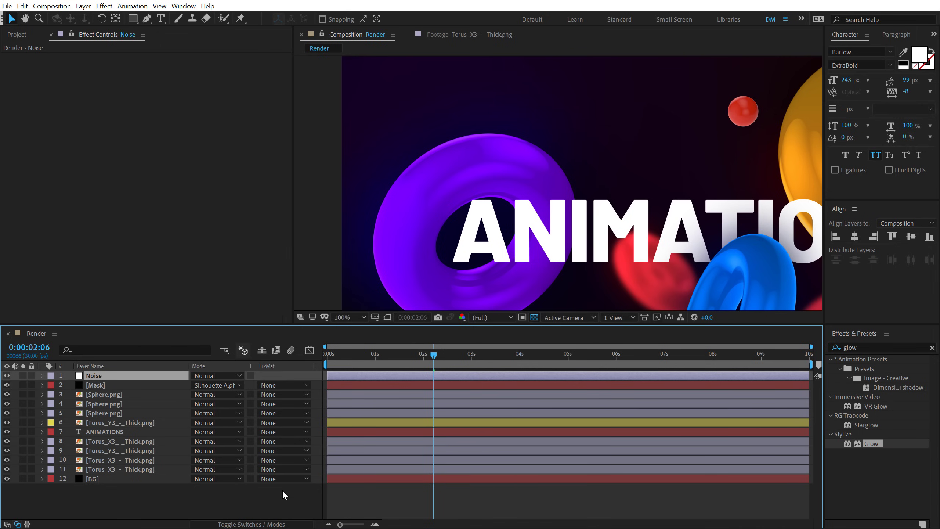
# - Apply the Noise effect to the Noise adjustment layer with Amount of Noise 3% and Use Color Noise turned off
pyautogui.click(863, 348)
pyautogui.press('BackSpace')
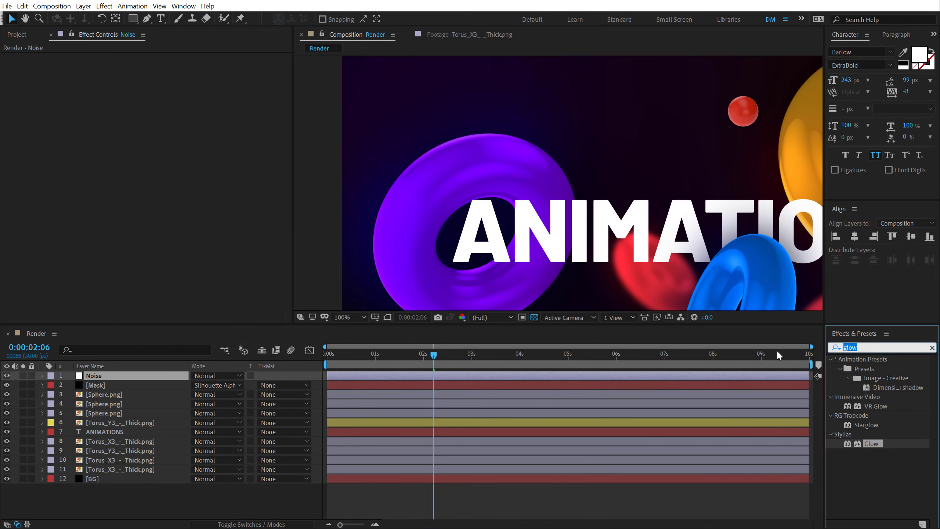
pyautogui.write('noise')
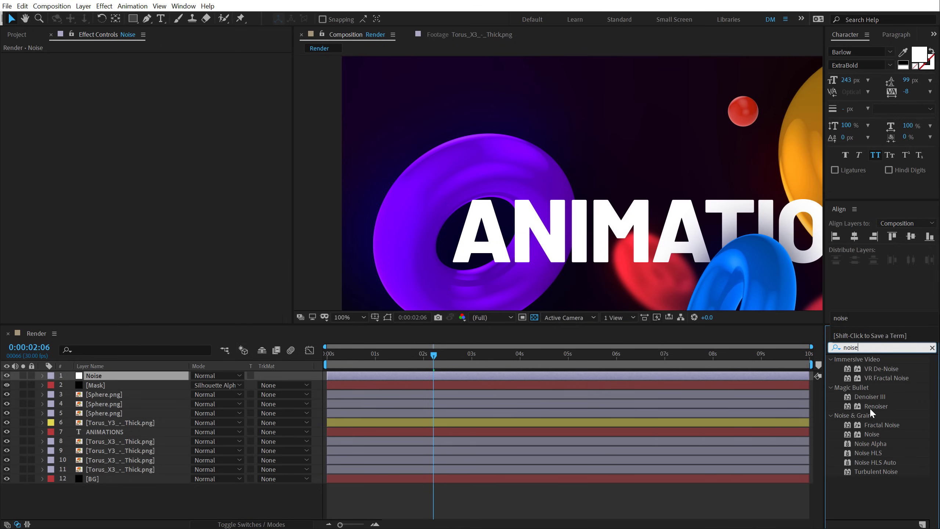
pyautogui.doubleClick(872, 434)
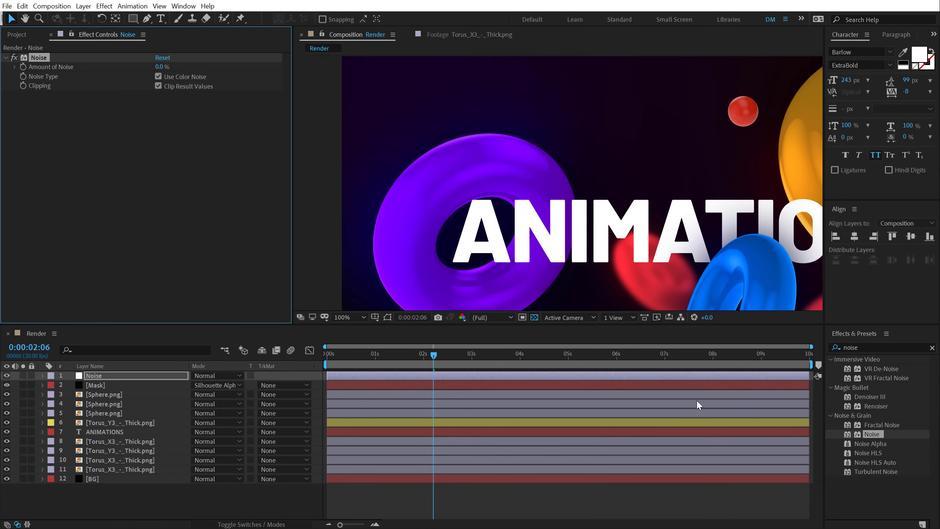
pyautogui.click(159, 67)
pyautogui.write('3')
pyautogui.press('Return')
pyautogui.click(158, 76)
pyautogui.scroll(-2, 479, 218)
pyautogui.moveTo(349, 355); pyautogui.dragTo(481, 374)
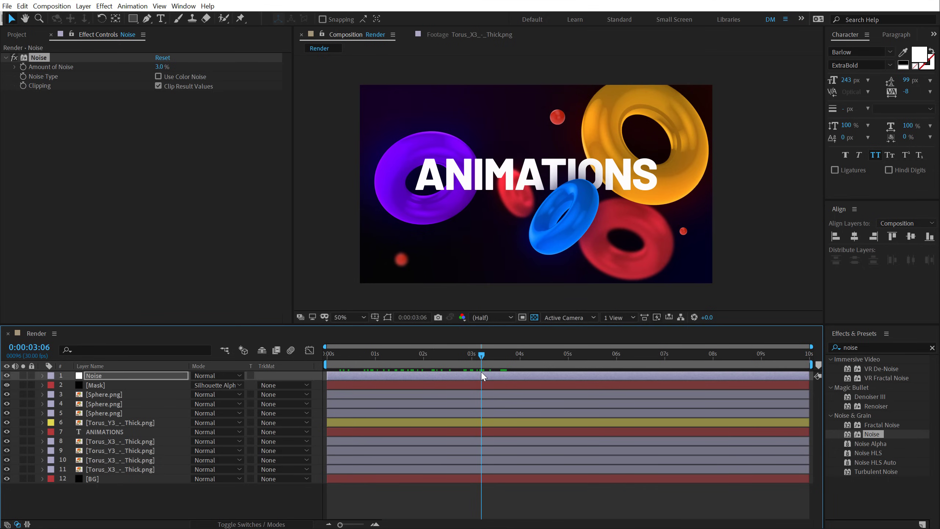